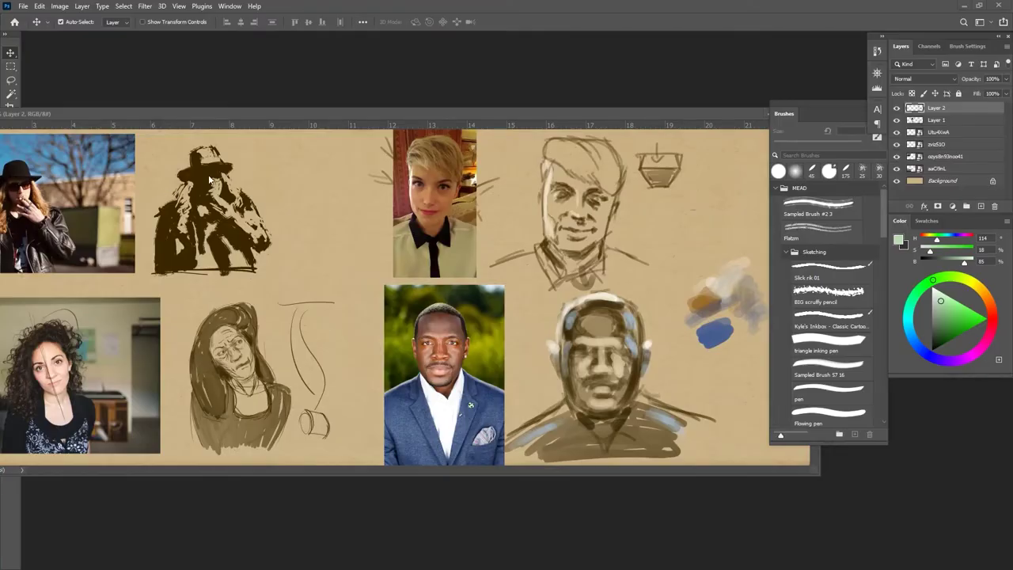
{"action": "left_click_drag", "start_coordinate": [237, 114], "coordinate": [310, 102]}
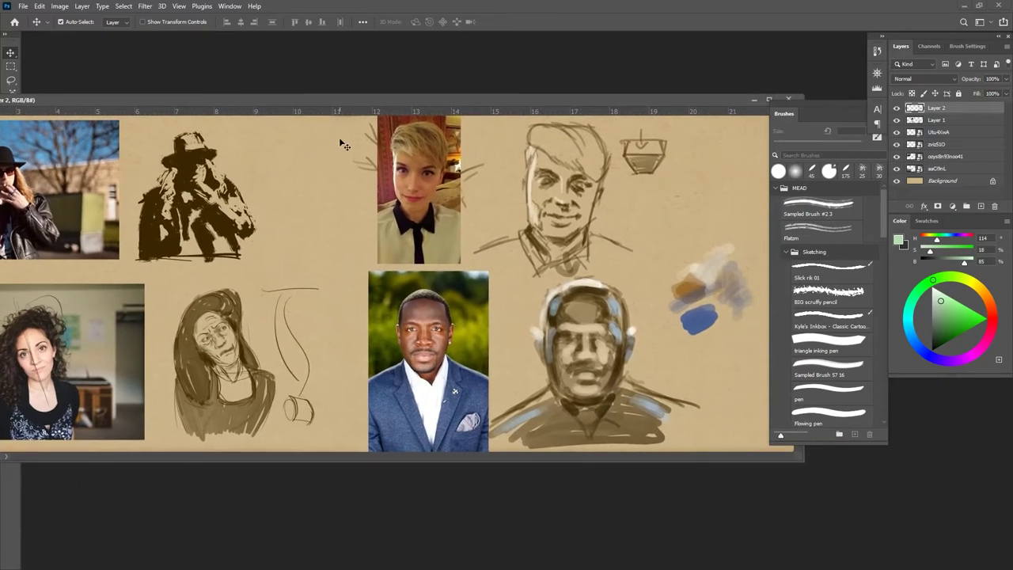
{"action": "left_click_drag", "start_coordinate": [426, 101], "coordinate": [461, 88]}
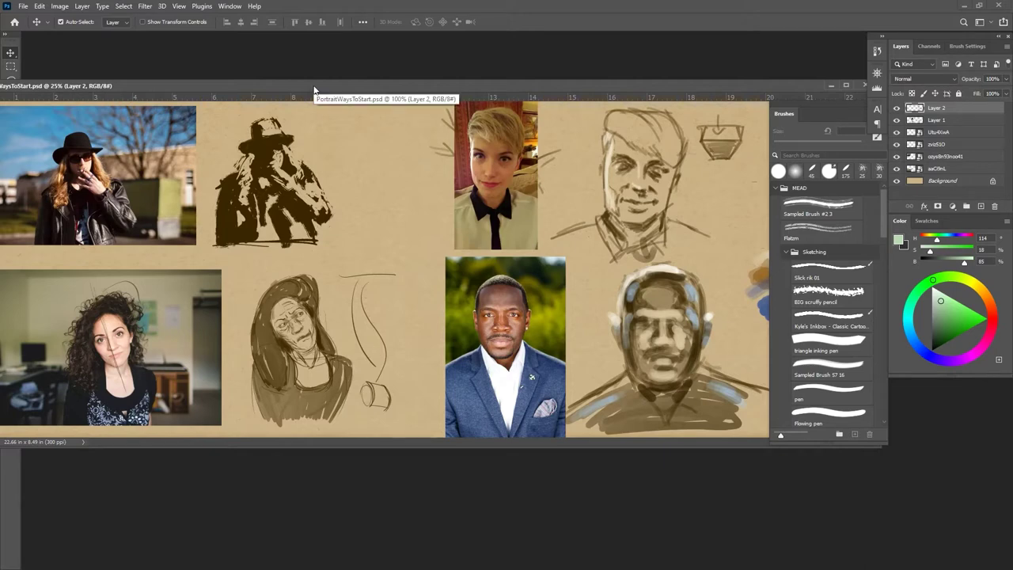
Brush pale green marks on Layer 2 beside the hat-wearing silhouette sketch and below the blue and orange paint swatches
{"action": "left_click", "coordinate": [371, 175]}
{"action": "key", "text": "b"}
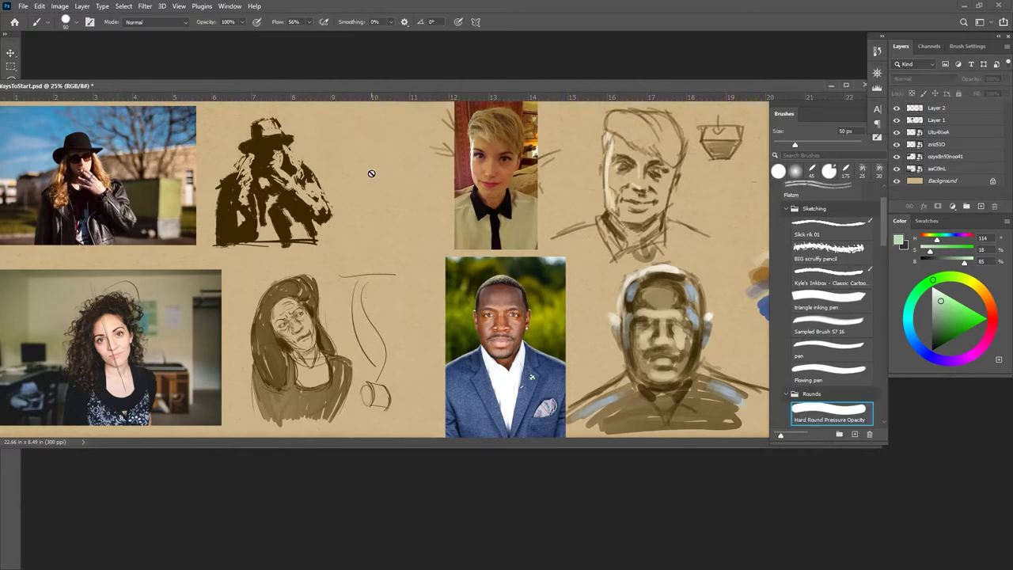
{"action": "left_click_drag", "start_coordinate": [349, 87], "coordinate": [453, 119]}
{"action": "left_click", "coordinate": [917, 110]}
{"action": "left_click_drag", "start_coordinate": [553, 118], "coordinate": [360, 78]}
{"action": "mouse_move", "coordinate": [700, 339]}
{"action": "left_mouse_down"}
{"action": "mouse_move", "coordinate": [722, 339]}
{"action": "mouse_move", "coordinate": [706, 350]}
{"action": "left_mouse_up"}
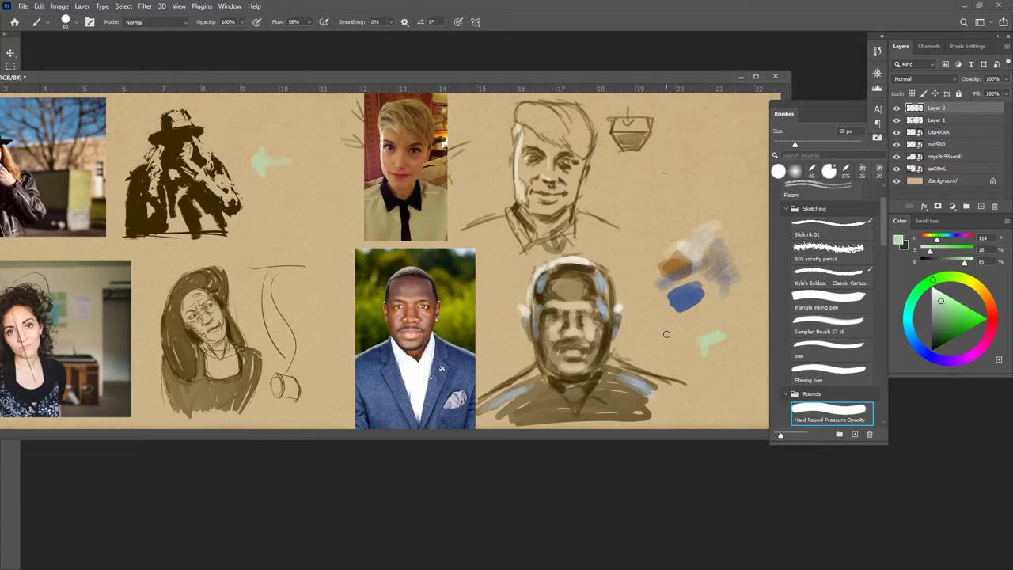
Circle the curly-haired woman's head in her reference photo with a pale green brush stroke
{"action": "left_click_drag", "start_coordinate": [311, 77], "coordinate": [407, 73]}
{"action": "left_click_drag", "start_coordinate": [130, 270], "coordinate": [95, 365]}
{"action": "left_click_drag", "start_coordinate": [99, 285], "coordinate": [134, 270]}
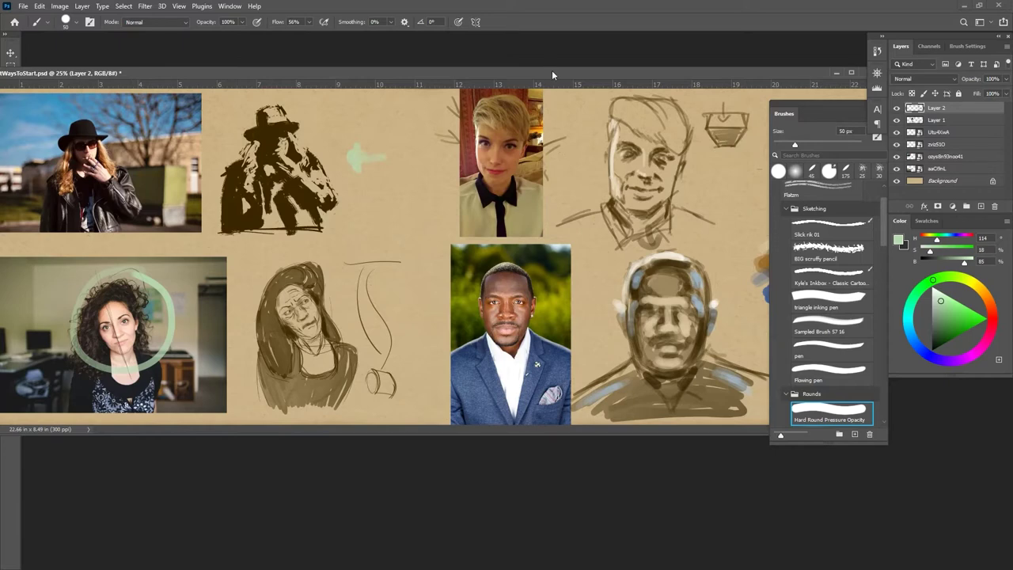
Draw a pale green oval over the short-haired blonde's face and a rough green mark beside that photo
{"action": "left_click_drag", "start_coordinate": [551, 72], "coordinate": [447, 91]}
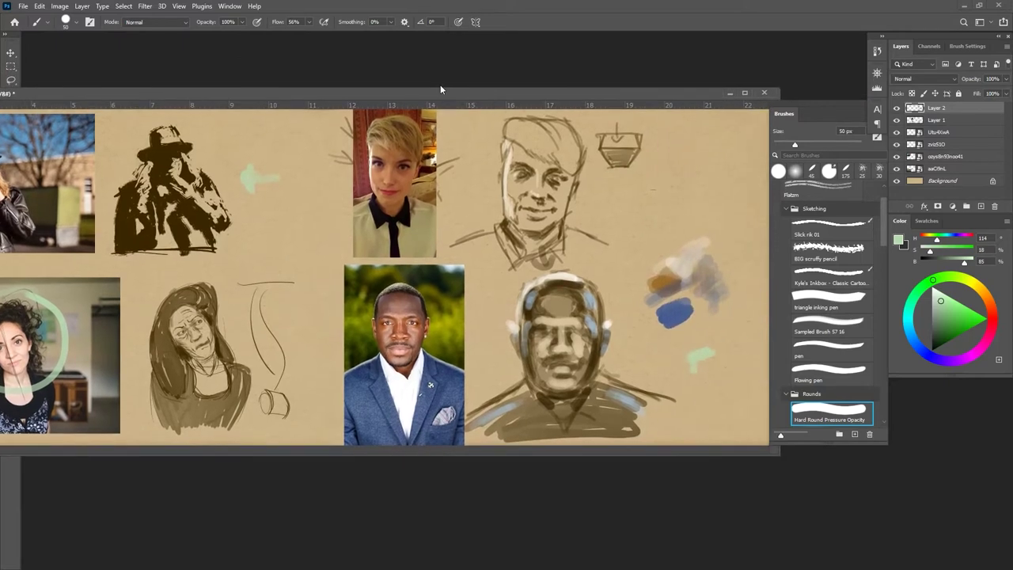
{"action": "mouse_move", "coordinate": [383, 132]}
{"action": "left_mouse_down"}
{"action": "mouse_move", "coordinate": [348, 179]}
{"action": "mouse_move", "coordinate": [375, 209]}
{"action": "mouse_move", "coordinate": [390, 180]}
{"action": "mouse_move", "coordinate": [380, 127]}
{"action": "mouse_move", "coordinate": [394, 171]}
{"action": "mouse_move", "coordinate": [369, 211]}
{"action": "left_mouse_up"}
{"action": "mouse_move", "coordinate": [369, 211]}
{"action": "left_mouse_down"}
{"action": "mouse_move", "coordinate": [392, 168]}
{"action": "mouse_move", "coordinate": [355, 187]}
{"action": "mouse_move", "coordinate": [374, 212]}
{"action": "left_mouse_up"}
{"action": "mouse_move", "coordinate": [327, 139]}
{"action": "left_mouse_down"}
{"action": "mouse_move", "coordinate": [336, 205]}
{"action": "mouse_move", "coordinate": [325, 177]}
{"action": "mouse_move", "coordinate": [328, 133]}
{"action": "mouse_move", "coordinate": [325, 155]}
{"action": "mouse_move", "coordinate": [340, 129]}
{"action": "mouse_move", "coordinate": [321, 139]}
{"action": "mouse_move", "coordinate": [319, 183]}
{"action": "mouse_move", "coordinate": [325, 123]}
{"action": "mouse_move", "coordinate": [323, 203]}
{"action": "left_mouse_up"}
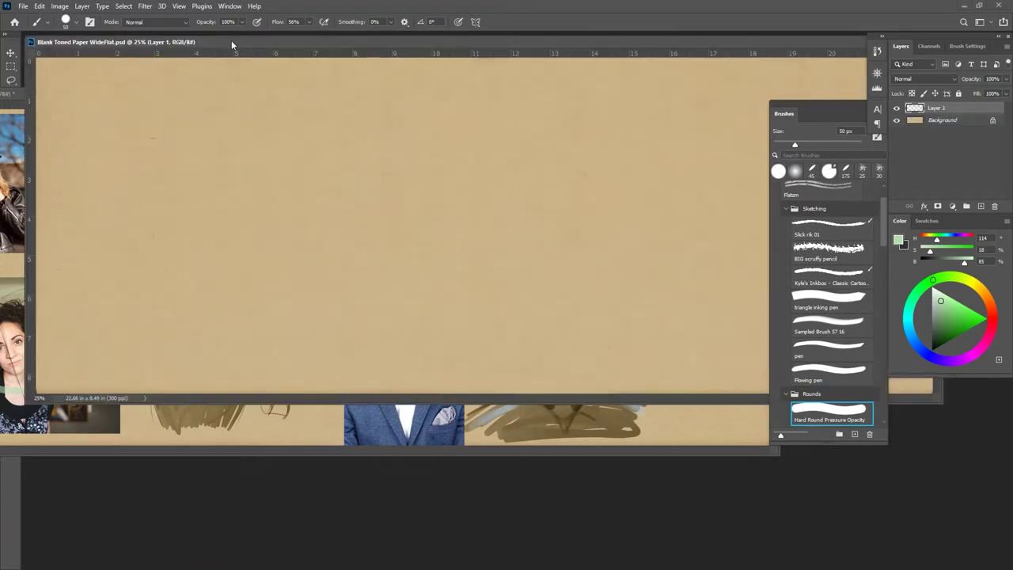
Flatten all layers of PortraitWaysToStart.psd into a single background
{"action": "left_click_drag", "start_coordinate": [232, 41], "coordinate": [307, 47]}
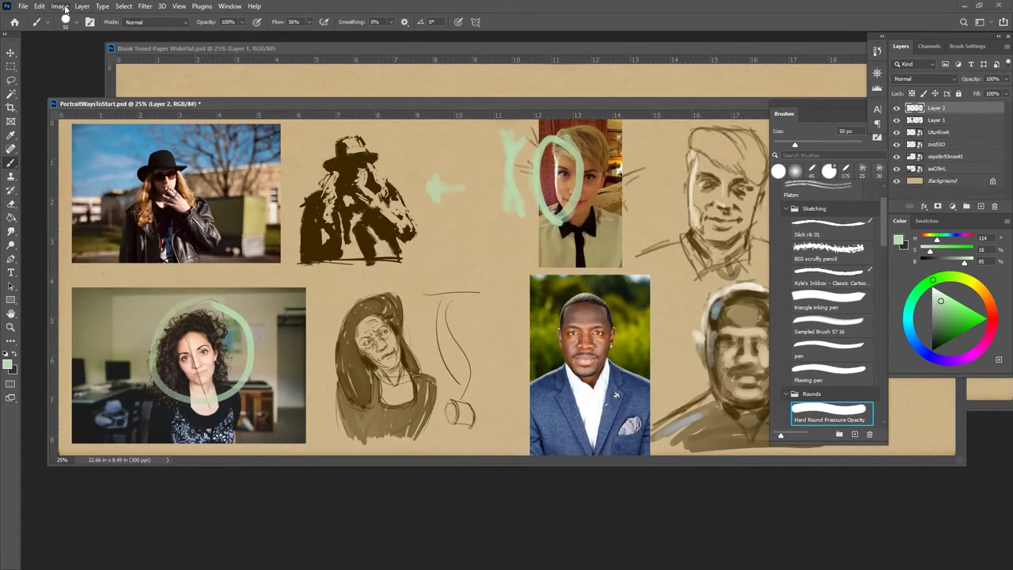
{"action": "left_click", "coordinate": [82, 6]}
{"action": "left_click", "coordinate": [119, 410]}
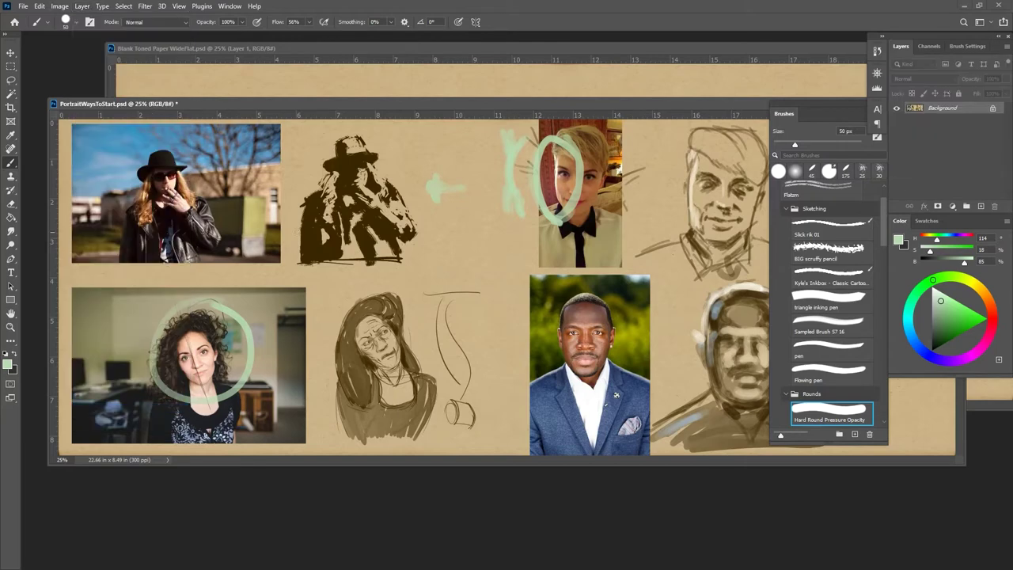
Copy the hat-wearing man's photo and silhouette sketch into Blank Toned Paper WideFlat.psd, placing them at the paper's upper left
{"action": "key", "text": "m"}
{"action": "mouse_move", "coordinate": [423, 265]}
{"action": "left_mouse_down"}
{"action": "mouse_move", "coordinate": [263, 168]}
{"action": "mouse_move", "coordinate": [54, 110]}
{"action": "left_mouse_up"}
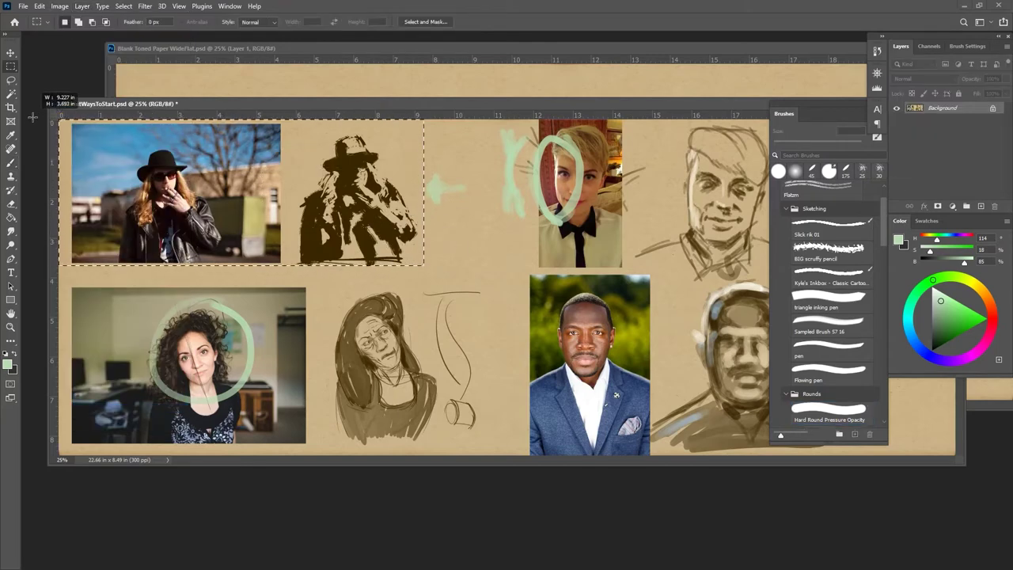
{"action": "key", "text": "ctrl+c"}
{"action": "left_click", "coordinate": [326, 48]}
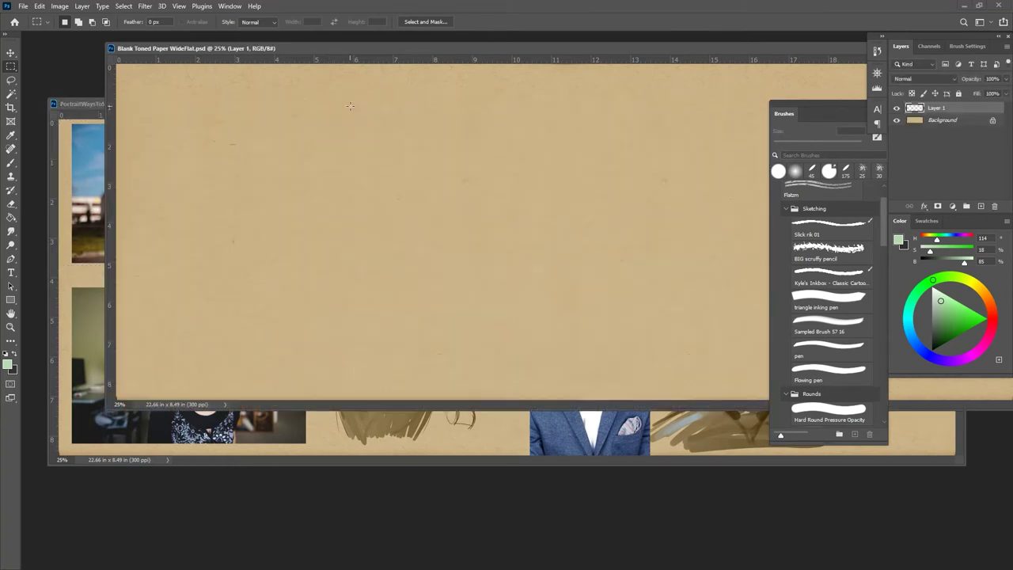
{"action": "key", "text": "ctrl+v"}
{"action": "key", "text": "v"}
{"action": "left_click_drag", "start_coordinate": [478, 225], "coordinate": [209, 131]}
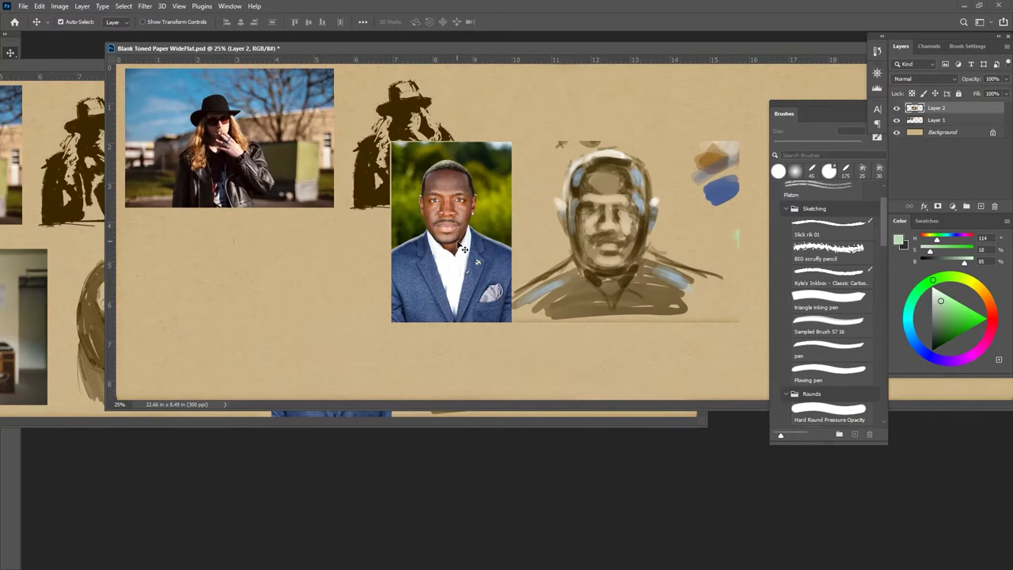
Move the suited man's photo and sketch further right and the hat-wearing man's pair lower on the toned paper
{"action": "left_click_drag", "start_coordinate": [466, 238], "coordinate": [529, 229]}
{"action": "left_click_drag", "start_coordinate": [490, 49], "coordinate": [295, 34]}
{"action": "mouse_move", "coordinate": [331, 194]}
{"action": "left_mouse_down"}
{"action": "mouse_move", "coordinate": [427, 194]}
{"action": "mouse_move", "coordinate": [425, 173]}
{"action": "left_mouse_up"}
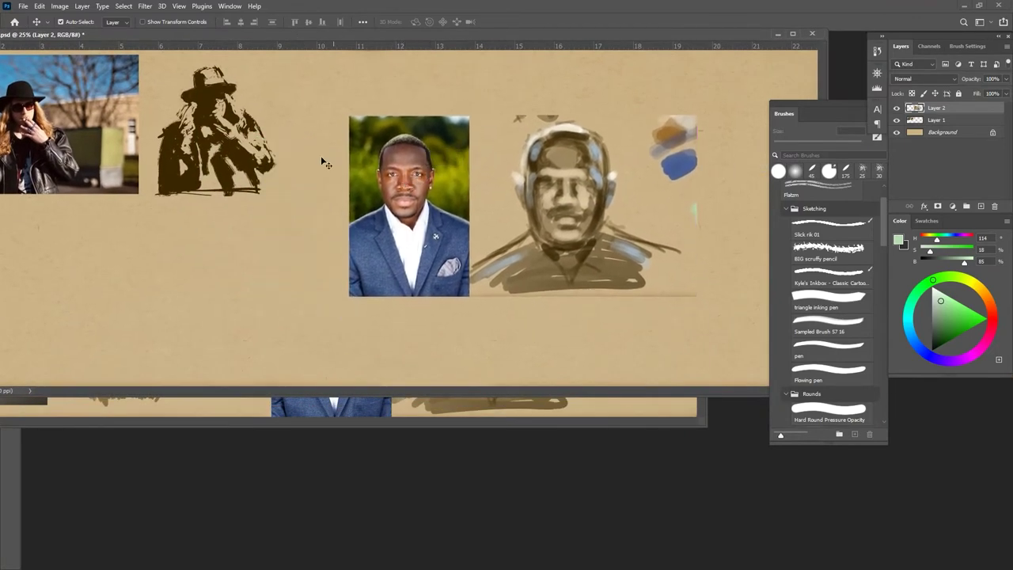
{"action": "left_click", "coordinate": [103, 148]}
{"action": "left_click_drag", "start_coordinate": [103, 149], "coordinate": [125, 244]}
{"action": "left_click_drag", "start_coordinate": [426, 189], "coordinate": [505, 191]}
Close the PortraitWaysToStart.psd document
{"action": "mouse_move", "coordinate": [338, 35]}
{"action": "left_mouse_down"}
{"action": "mouse_move", "coordinate": [427, 52]}
{"action": "mouse_move", "coordinate": [458, 98]}
{"action": "left_mouse_up"}
{"action": "left_click", "coordinate": [419, 64]}
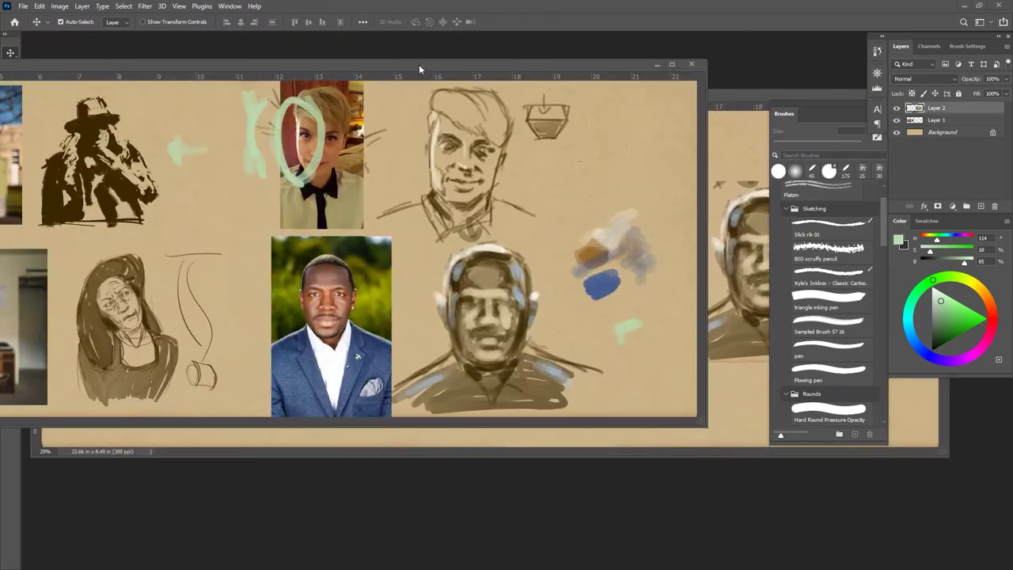
{"action": "left_click", "coordinate": [691, 64]}
{"action": "left_click", "coordinate": [527, 213]}
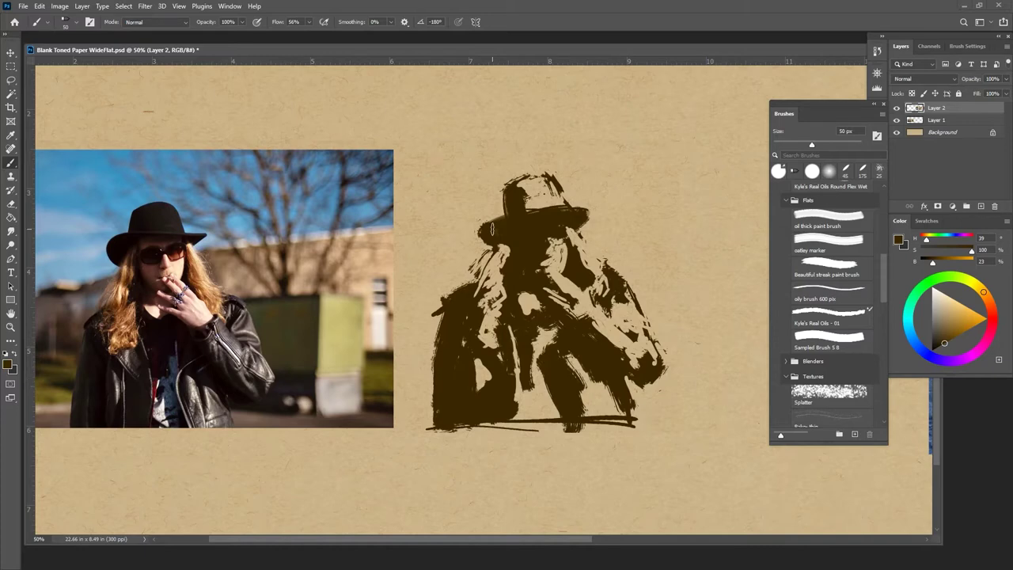
On a new layer, paint dark brown, grey-brown and cream swatches below the photo with the Beautiful streak paint brush
{"action": "left_click", "coordinate": [982, 206]}
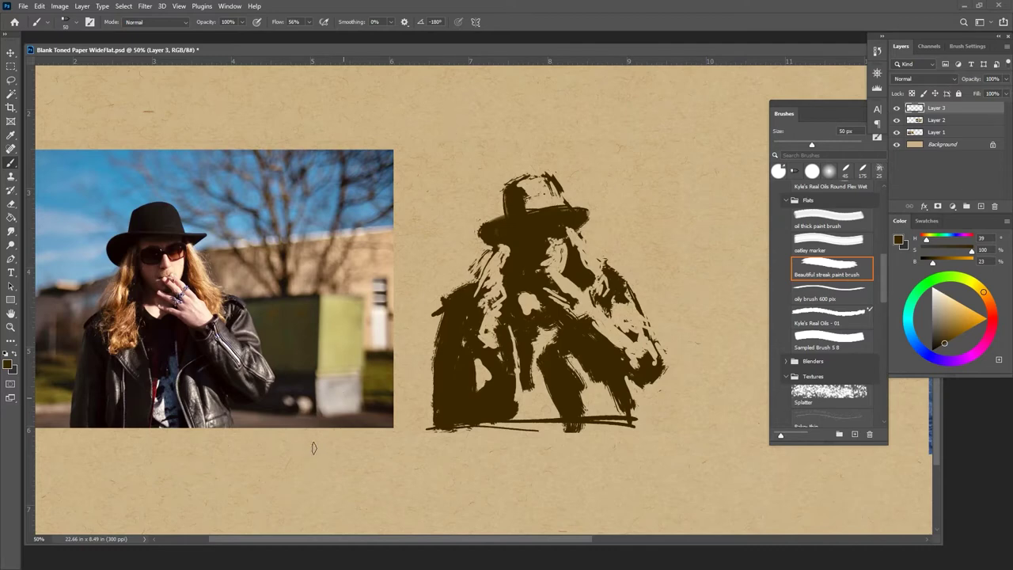
{"action": "mouse_move", "coordinate": [305, 462]}
{"action": "left_mouse_down"}
{"action": "mouse_move", "coordinate": [339, 459]}
{"action": "mouse_move", "coordinate": [310, 469]}
{"action": "mouse_move", "coordinate": [337, 462]}
{"action": "mouse_move", "coordinate": [325, 479]}
{"action": "left_mouse_up"}
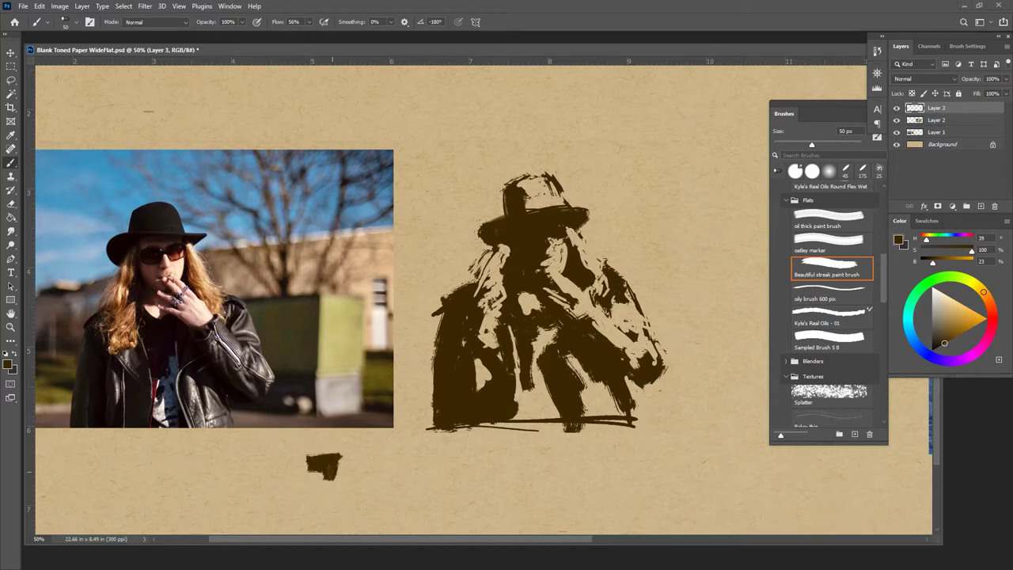
{"action": "left_click", "coordinate": [944, 321]}
{"action": "mouse_move", "coordinate": [361, 460]}
{"action": "left_mouse_down"}
{"action": "mouse_move", "coordinate": [357, 486]}
{"action": "mouse_move", "coordinate": [370, 468]}
{"action": "mouse_move", "coordinate": [358, 485]}
{"action": "left_mouse_up"}
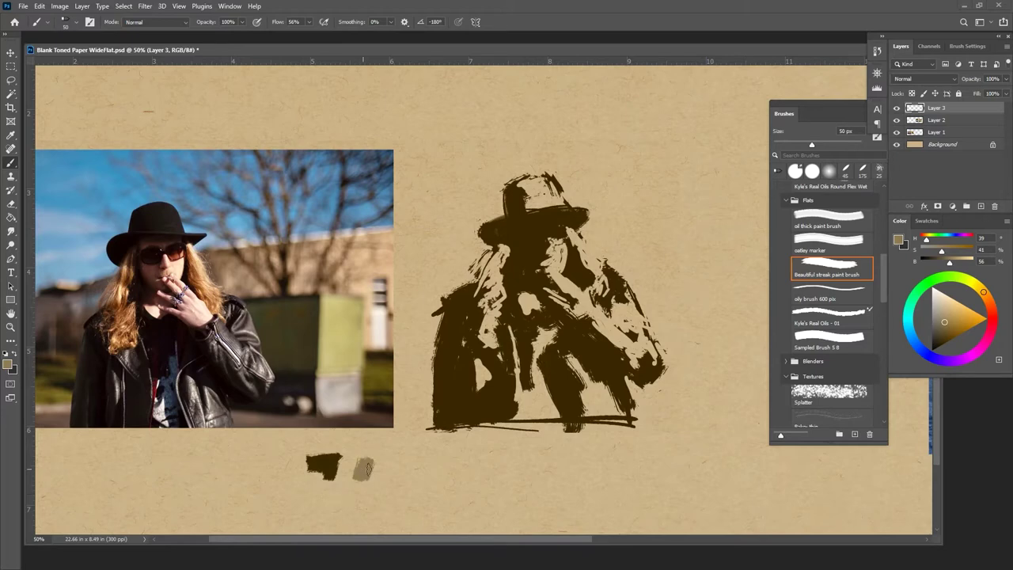
{"action": "left_click_drag", "start_coordinate": [942, 311], "coordinate": [944, 295]}
{"action": "mouse_move", "coordinate": [390, 473]}
{"action": "left_mouse_down"}
{"action": "mouse_move", "coordinate": [387, 484]}
{"action": "mouse_move", "coordinate": [394, 480]}
{"action": "left_mouse_up"}
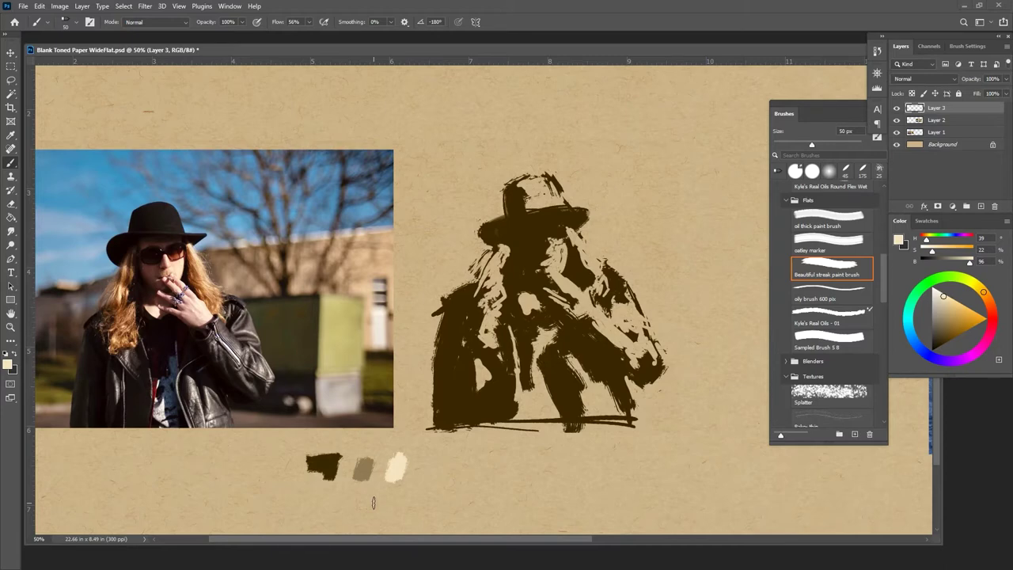
Reduce the brush size to 25 px and collapse the Brushes panel
{"action": "key", "text": "ctrl+plus"}
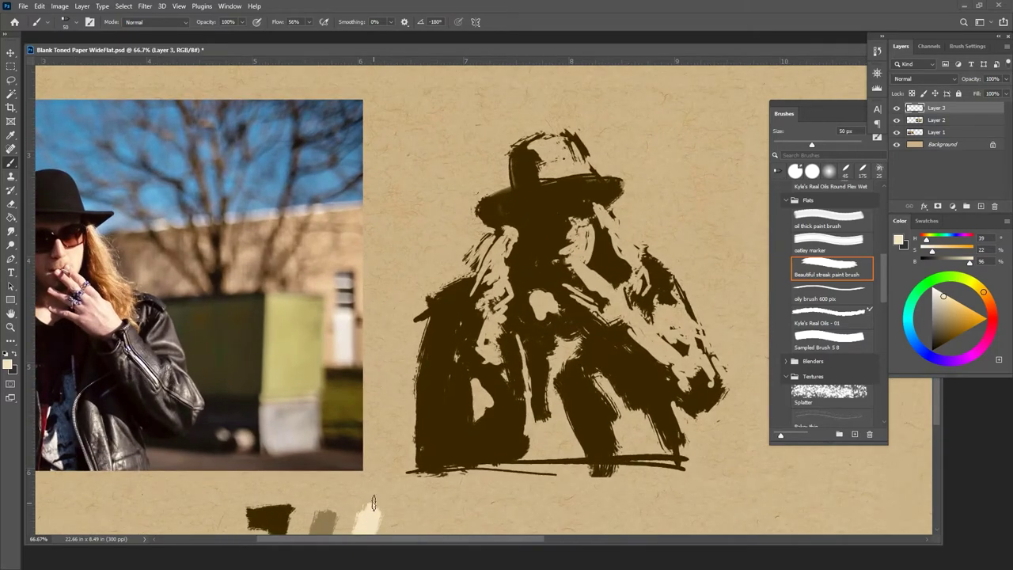
{"action": "left_click_drag", "start_coordinate": [582, 334], "coordinate": [616, 331]}
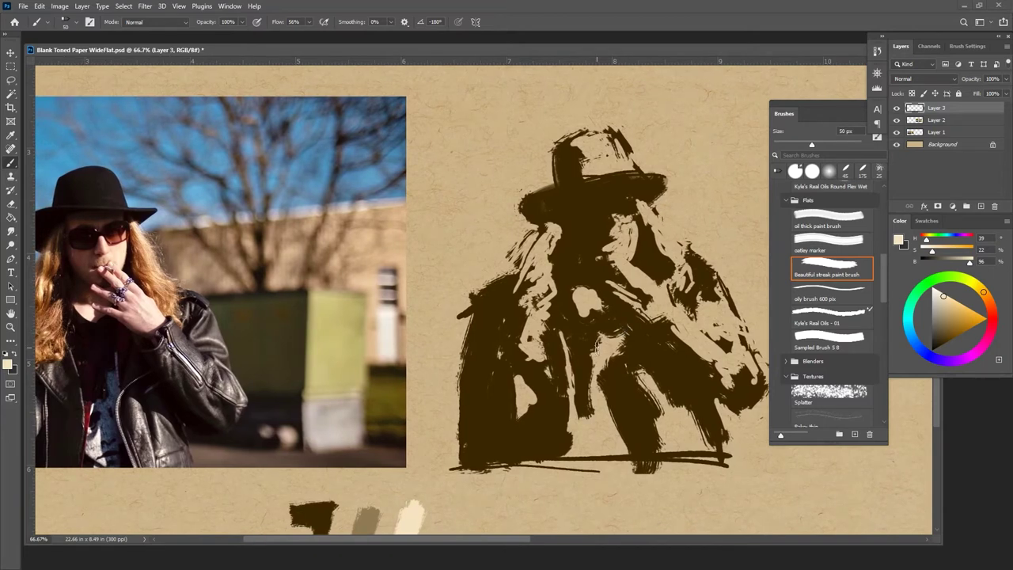
{"action": "key", "text": "["}
{"action": "key", "text": "["}
{"action": "key", "text": "["}
{"action": "key", "text": "["}
{"action": "key", "text": "["}
{"action": "left_click_drag", "start_coordinate": [701, 243], "coordinate": [707, 237]}
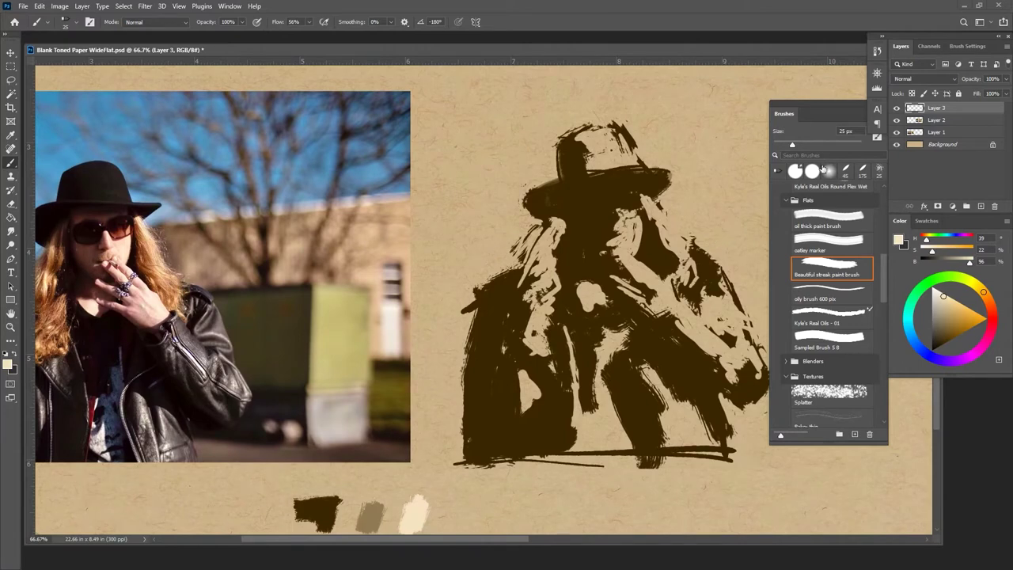
{"action": "left_click", "coordinate": [879, 120]}
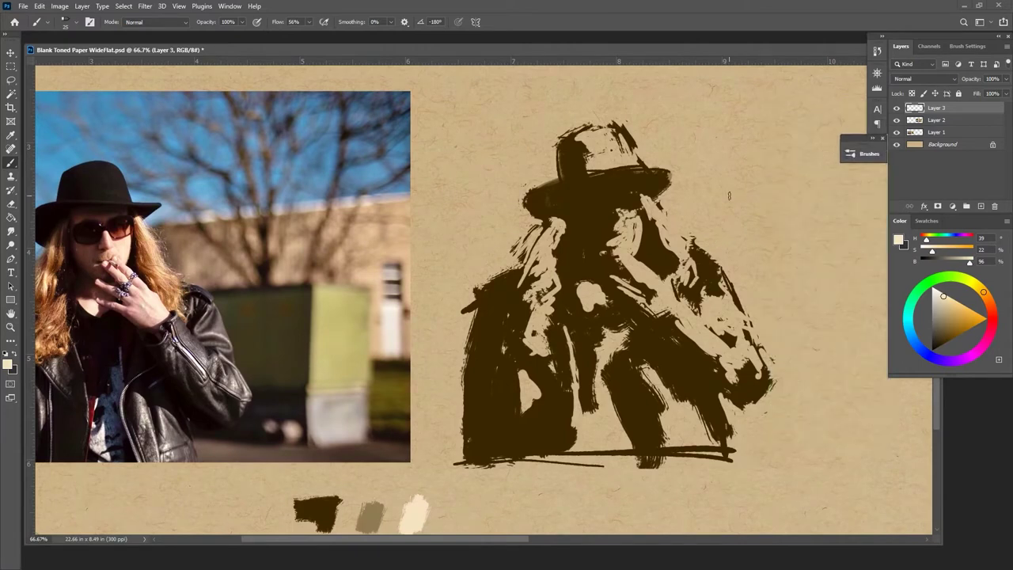
Sample the cream swatch and paint highlights on the silhouette's hair below the brim, cheek and raised hand
{"action": "left_click_drag", "start_coordinate": [638, 195], "coordinate": [656, 188]}
{"action": "key", "text": "x"}
{"action": "left_click", "coordinate": [414, 523], "text": "alt"}
{"action": "left_click_drag", "start_coordinate": [651, 197], "coordinate": [662, 212]}
{"action": "key", "text": "ctrl+z"}
{"action": "left_click_drag", "start_coordinate": [654, 198], "coordinate": [671, 228]}
{"action": "left_click_drag", "start_coordinate": [624, 252], "coordinate": [630, 256]}
{"action": "mouse_move", "coordinate": [624, 228]}
{"action": "left_mouse_down"}
{"action": "mouse_move", "coordinate": [629, 236]}
{"action": "mouse_move", "coordinate": [640, 214]}
{"action": "mouse_move", "coordinate": [646, 272]}
{"action": "mouse_move", "coordinate": [657, 276]}
{"action": "mouse_move", "coordinate": [638, 263]}
{"action": "mouse_move", "coordinate": [665, 283]}
{"action": "left_mouse_up"}
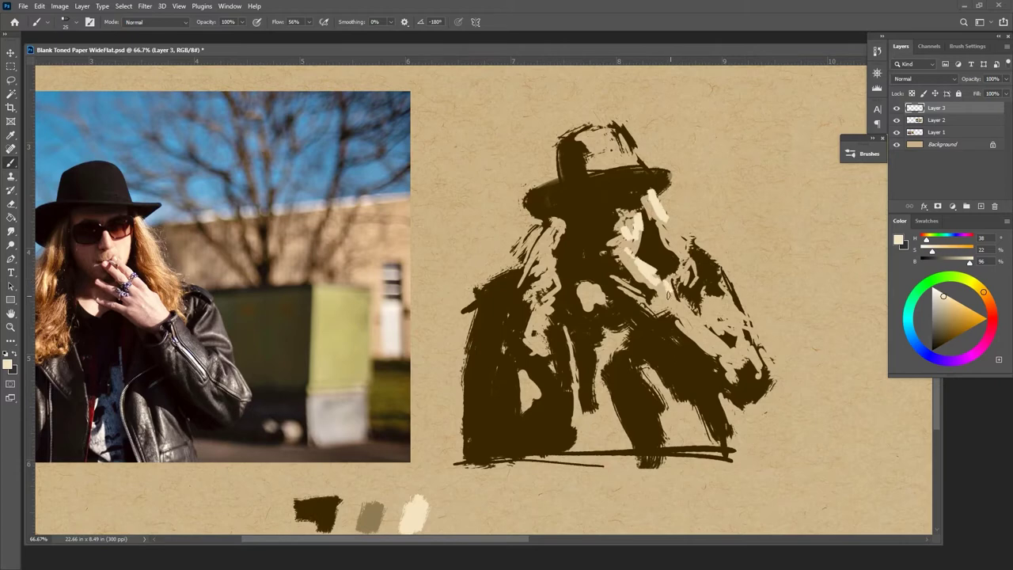
{"action": "left_click_drag", "start_coordinate": [655, 282], "coordinate": [667, 307]}
Refine the finger shapes in the hand's cream highlight by alternating between erasing and painting
{"action": "key", "text": "grave"}
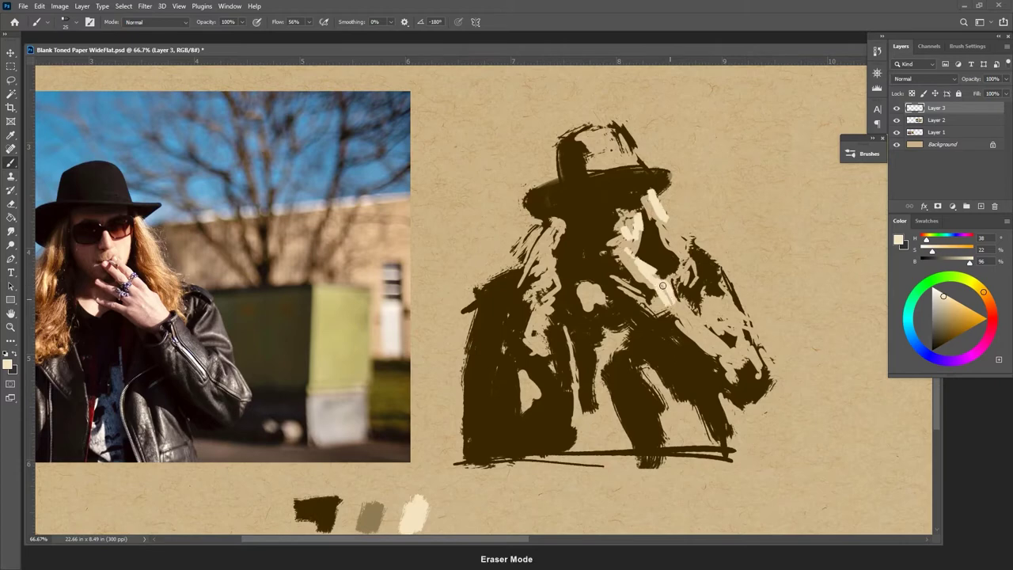
{"action": "key", "text": "grave"}
{"action": "key", "text": "grave"}
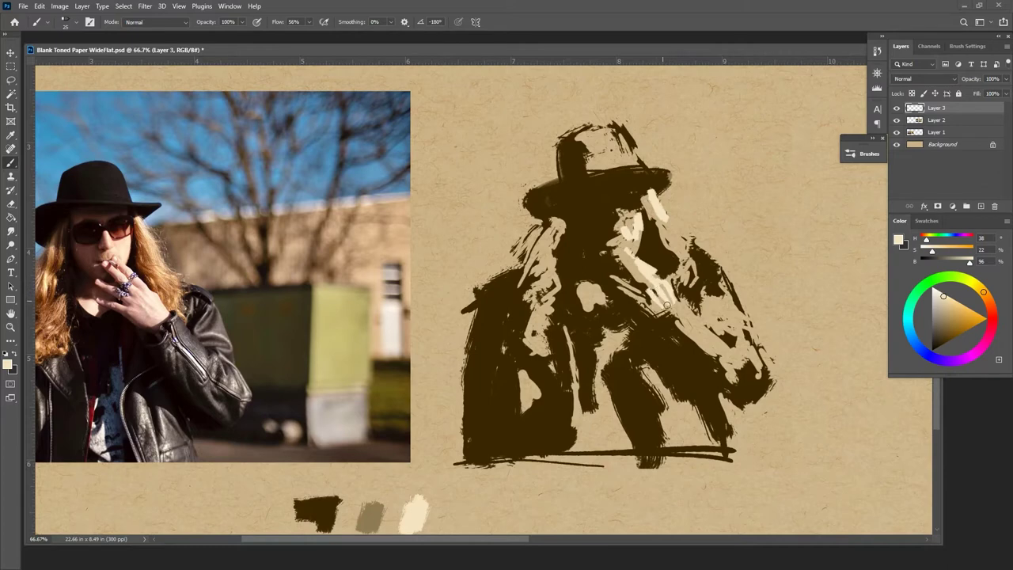
{"action": "key", "text": "grave"}
Paint cream highlights along the raised forearm, the elbow and the upper sleeve of the jacket
{"action": "mouse_move", "coordinate": [667, 307]}
{"action": "left_mouse_down"}
{"action": "mouse_move", "coordinate": [671, 299]}
{"action": "mouse_move", "coordinate": [704, 353]}
{"action": "left_mouse_up"}
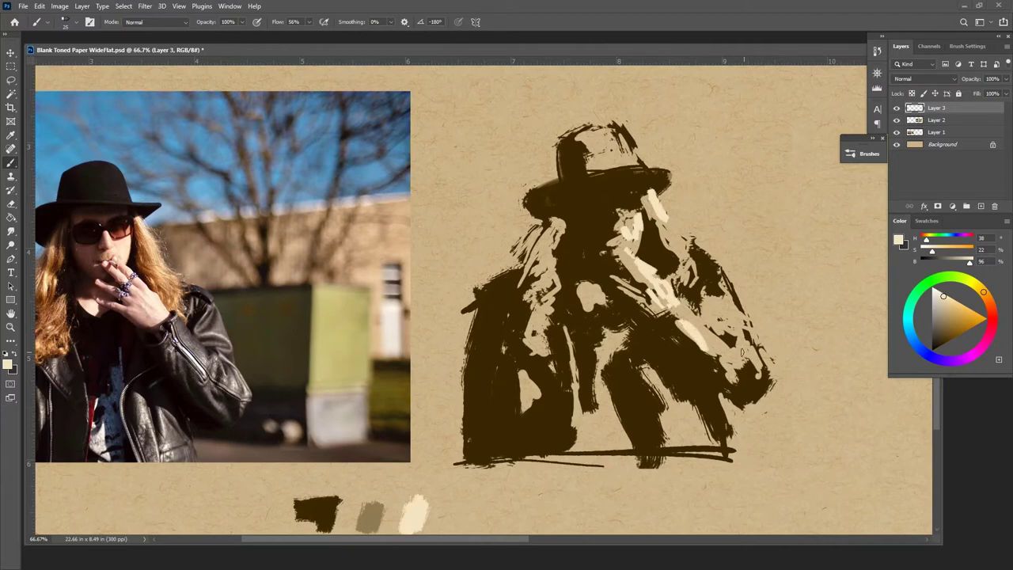
{"action": "left_click_drag", "start_coordinate": [735, 334], "coordinate": [749, 343]}
{"action": "mouse_move", "coordinate": [757, 372]}
{"action": "left_mouse_down"}
{"action": "mouse_move", "coordinate": [750, 357]}
{"action": "mouse_move", "coordinate": [744, 372]}
{"action": "mouse_move", "coordinate": [728, 365]}
{"action": "mouse_move", "coordinate": [736, 353]}
{"action": "left_mouse_up"}
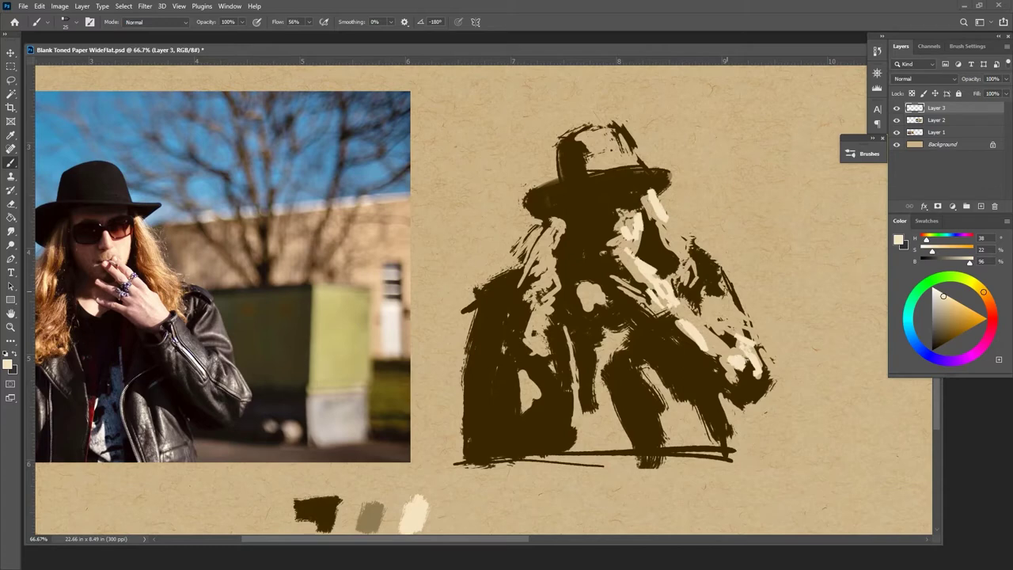
{"action": "left_click_drag", "start_coordinate": [714, 309], "coordinate": [748, 331]}
{"action": "mouse_move", "coordinate": [717, 278]}
{"action": "left_mouse_down"}
{"action": "mouse_move", "coordinate": [707, 296]}
{"action": "mouse_move", "coordinate": [718, 274]}
{"action": "left_mouse_up"}
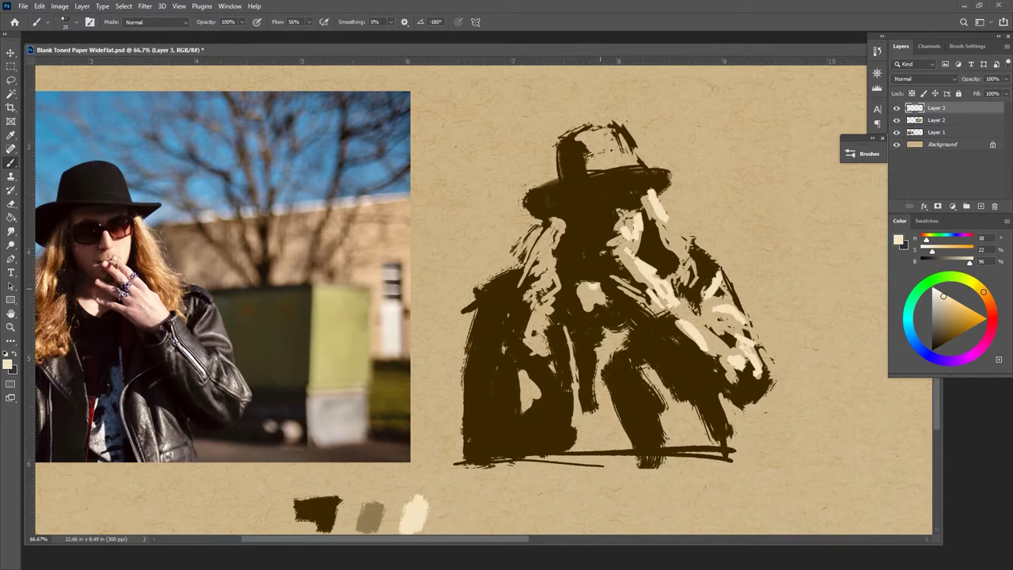
Add cream highlights to the light patch below the face and to the cheek under the hat brim
{"action": "left_click_drag", "start_coordinate": [594, 297], "coordinate": [563, 285]}
{"action": "mouse_move", "coordinate": [614, 215]}
{"action": "left_mouse_down"}
{"action": "mouse_move", "coordinate": [622, 221]}
{"action": "mouse_move", "coordinate": [616, 209]}
{"action": "left_mouse_up"}
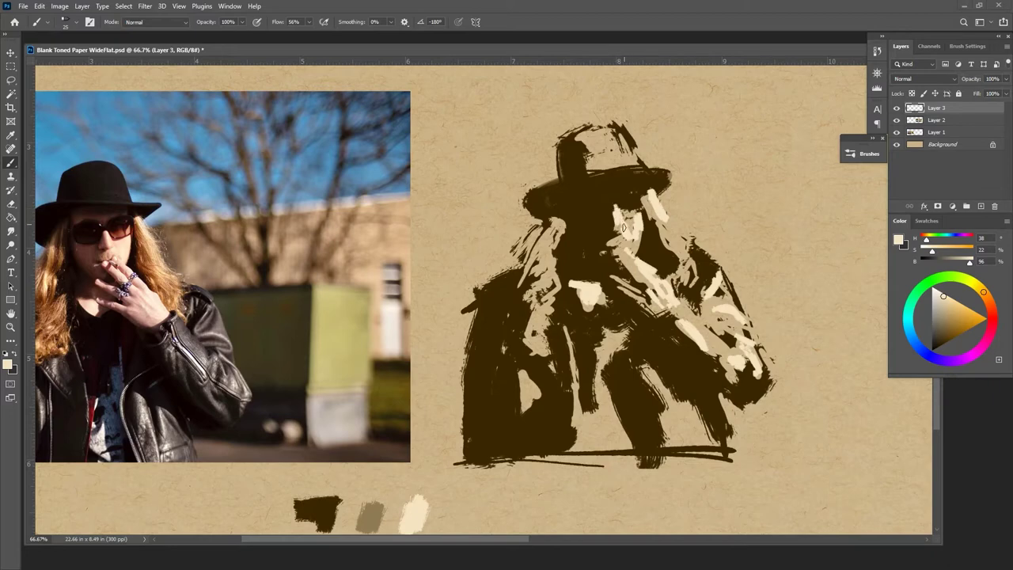
{"action": "left_click_drag", "start_coordinate": [621, 212], "coordinate": [626, 221]}
Sample the silhouette's dark brown and fill in the light areas of the hat crown
{"action": "left_click_drag", "start_coordinate": [644, 326], "coordinate": [715, 308]}
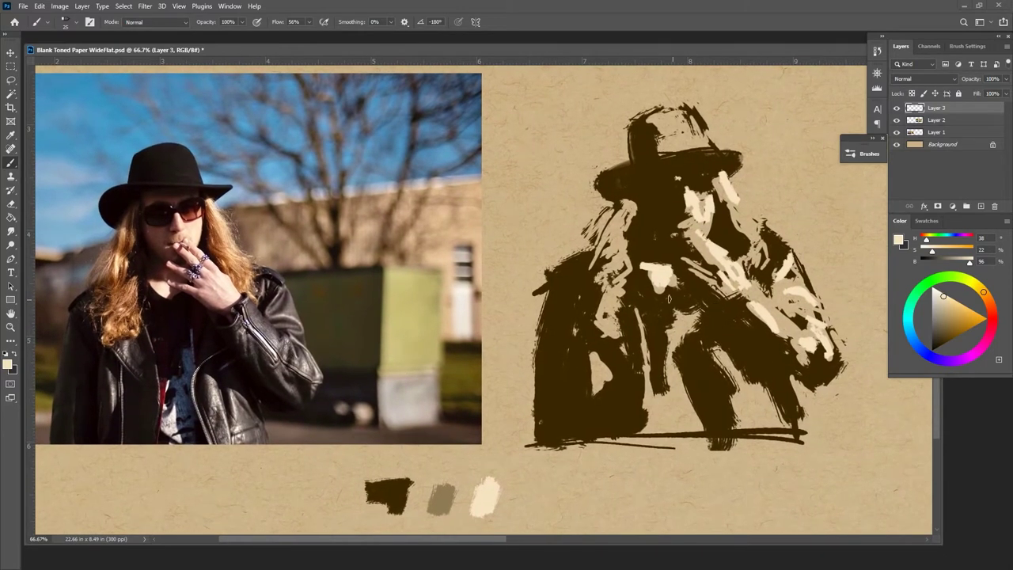
{"action": "left_click", "coordinate": [654, 195], "text": "alt"}
{"action": "mouse_move", "coordinate": [655, 116]}
{"action": "left_mouse_down"}
{"action": "mouse_move", "coordinate": [685, 116]}
{"action": "mouse_move", "coordinate": [697, 141]}
{"action": "mouse_move", "coordinate": [653, 152]}
{"action": "mouse_move", "coordinate": [706, 148]}
{"action": "mouse_move", "coordinate": [661, 148]}
{"action": "mouse_move", "coordinate": [686, 142]}
{"action": "mouse_move", "coordinate": [661, 125]}
{"action": "mouse_move", "coordinate": [687, 113]}
{"action": "mouse_move", "coordinate": [698, 140]}
{"action": "mouse_move", "coordinate": [664, 148]}
{"action": "mouse_move", "coordinate": [699, 125]}
{"action": "left_mouse_up"}
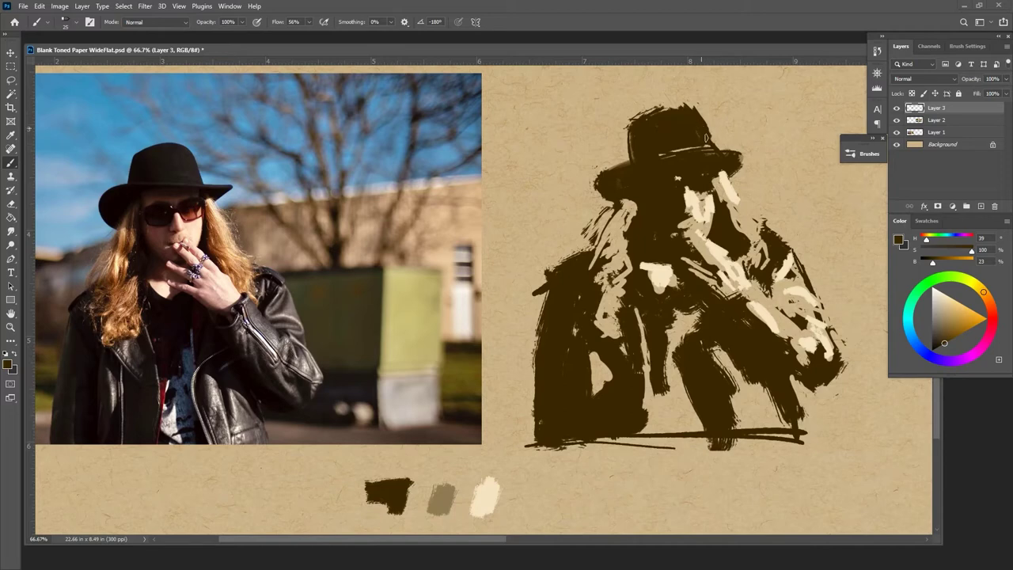
{"action": "mouse_move", "coordinate": [632, 140]}
{"action": "left_mouse_down"}
{"action": "mouse_move", "coordinate": [621, 188]}
{"action": "mouse_move", "coordinate": [642, 119]}
{"action": "mouse_move", "coordinate": [632, 125]}
{"action": "mouse_move", "coordinate": [666, 113]}
{"action": "mouse_move", "coordinate": [629, 124]}
{"action": "mouse_move", "coordinate": [678, 105]}
{"action": "mouse_move", "coordinate": [694, 112]}
{"action": "mouse_move", "coordinate": [657, 115]}
{"action": "left_mouse_up"}
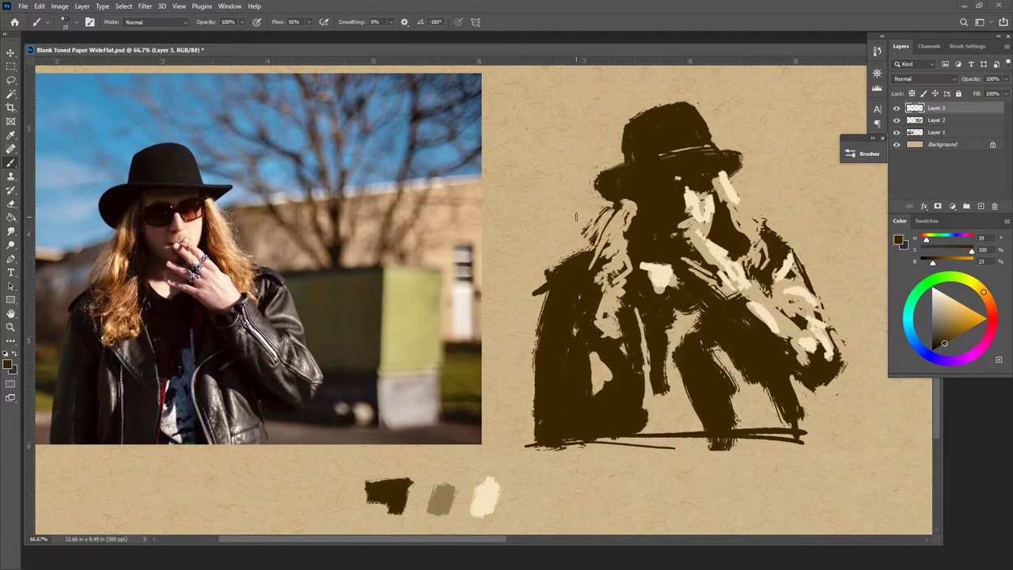
Refine the outline of the hat crown by alternating between the sampled dark brown and the paper tone
{"action": "left_click_drag", "start_coordinate": [625, 142], "coordinate": [624, 162]}
{"action": "left_click_drag", "start_coordinate": [623, 127], "coordinate": [621, 151]}
{"action": "left_click", "coordinate": [710, 147], "text": "alt"}
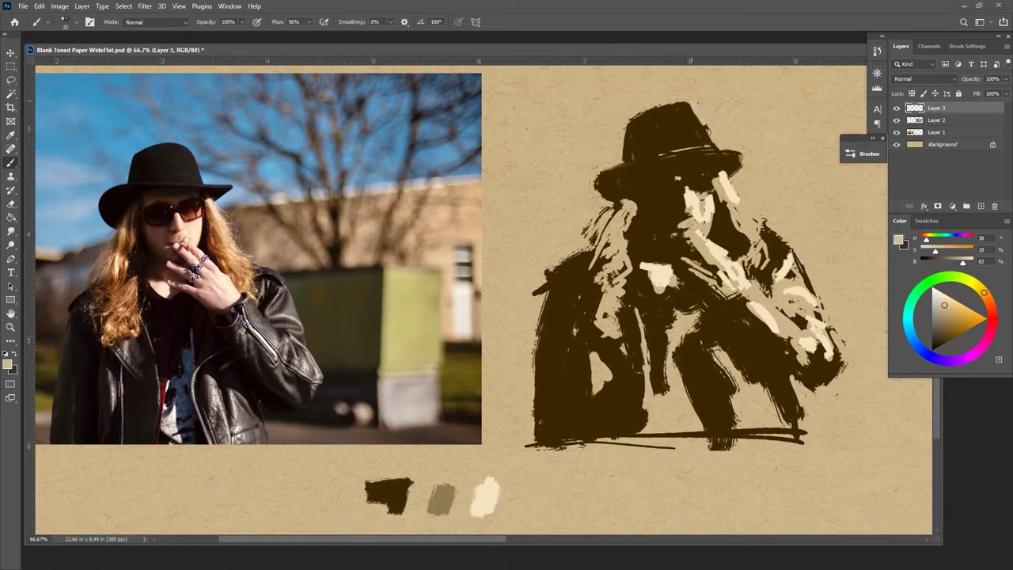
{"action": "left_click", "coordinate": [716, 133], "text": "alt"}
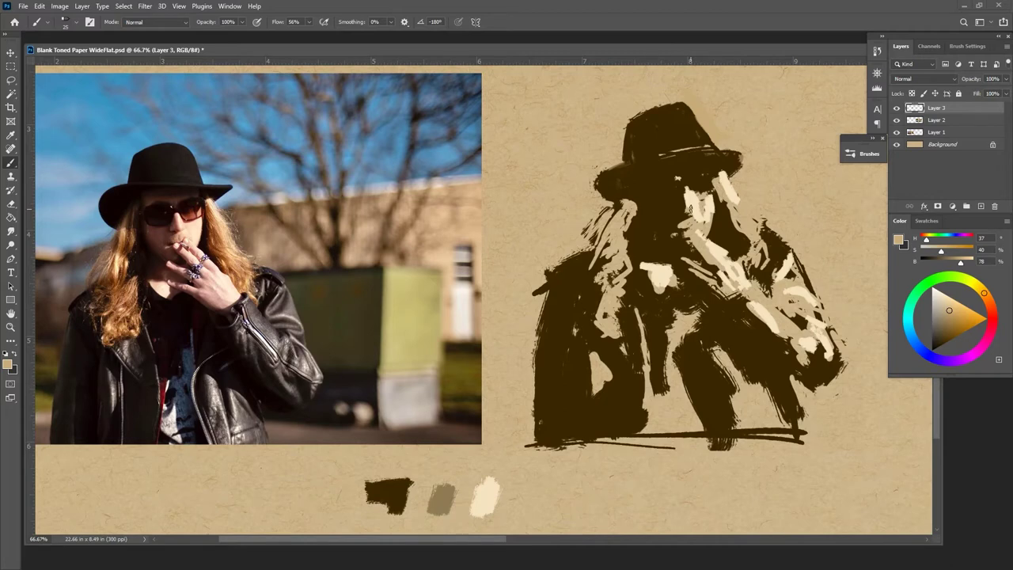
{"action": "left_click", "coordinate": [681, 158], "text": "alt"}
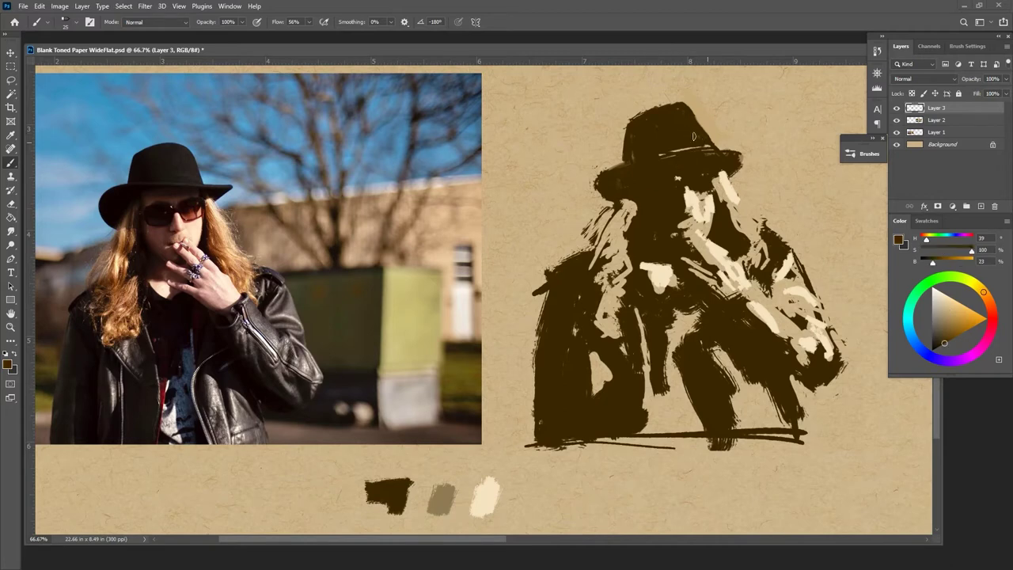
{"action": "left_click", "coordinate": [718, 133], "text": "alt"}
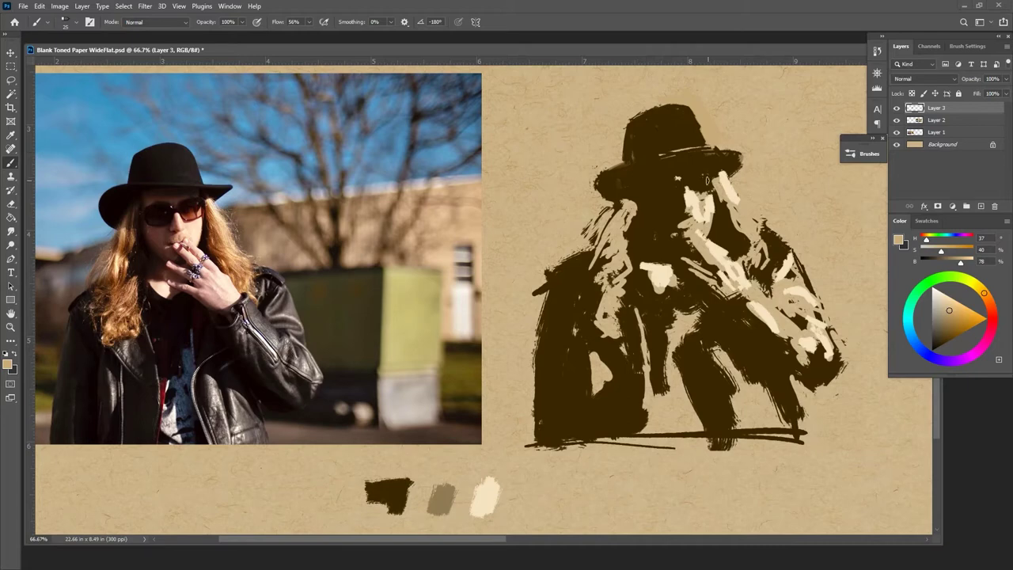
Sample the cream swatch and paint highlights in the long hair on the far side from the raised arm and the jacket patch below it
{"action": "left_click", "coordinate": [485, 498], "text": "alt"}
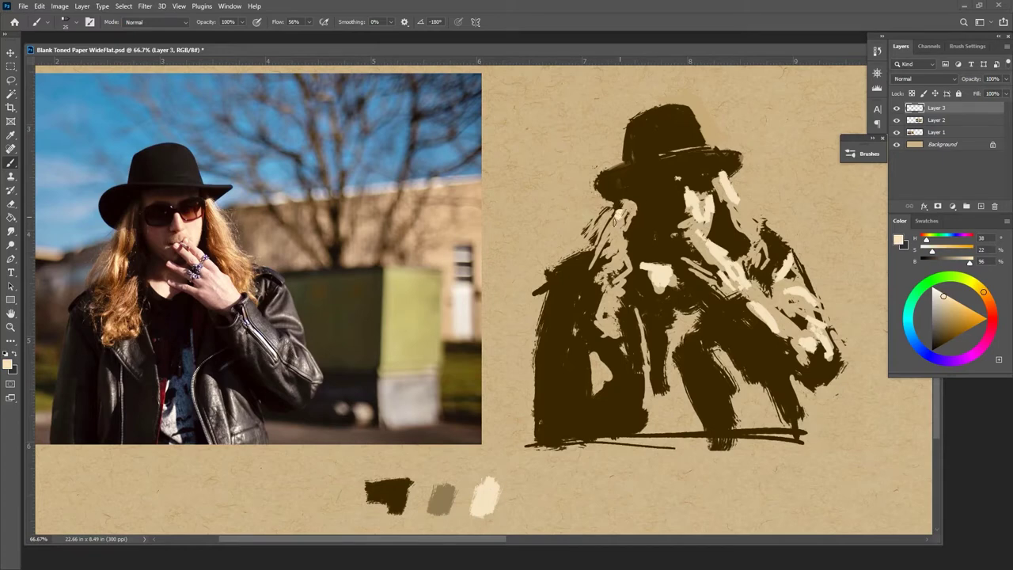
{"action": "left_click_drag", "start_coordinate": [614, 255], "coordinate": [605, 268]}
{"action": "mouse_move", "coordinate": [608, 323]}
{"action": "left_mouse_down"}
{"action": "mouse_move", "coordinate": [610, 311]}
{"action": "mouse_move", "coordinate": [597, 346]}
{"action": "mouse_move", "coordinate": [599, 391]}
{"action": "left_mouse_up"}
{"action": "left_click_drag", "start_coordinate": [593, 356], "coordinate": [595, 374]}
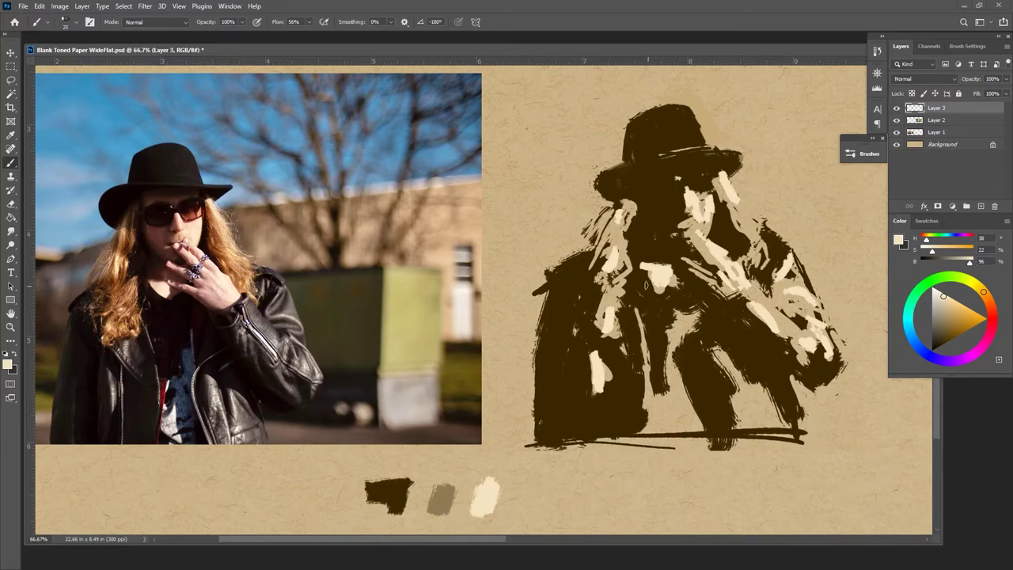
Paint cream highlights along the jacket opening, on the shirt and on the lower jacket beneath the raised arm
{"action": "mouse_move", "coordinate": [635, 311]}
{"action": "left_mouse_down"}
{"action": "mouse_move", "coordinate": [650, 409]}
{"action": "mouse_move", "coordinate": [634, 306]}
{"action": "left_mouse_up"}
{"action": "left_click_drag", "start_coordinate": [634, 306], "coordinate": [649, 381]}
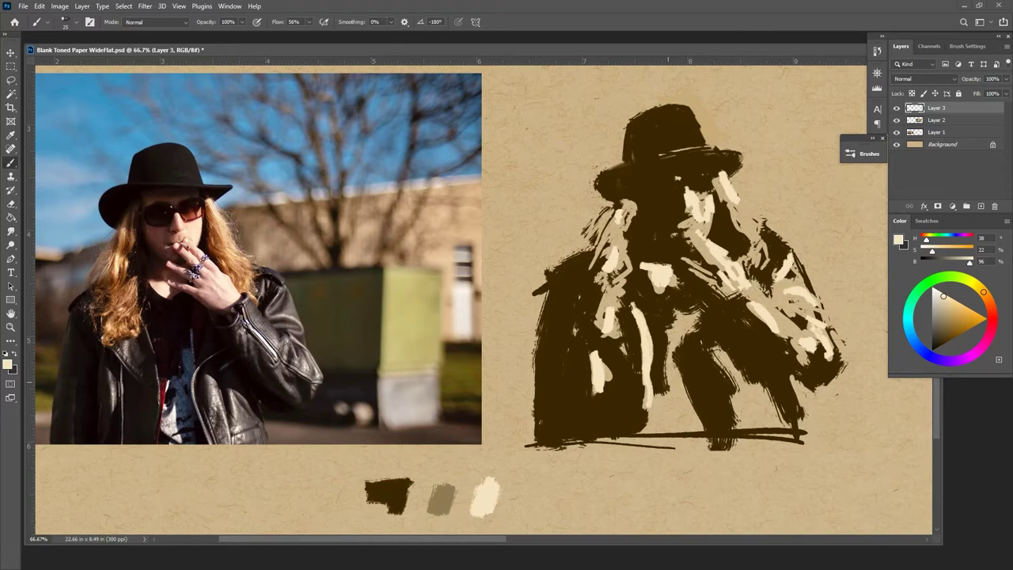
{"action": "mouse_move", "coordinate": [668, 348]}
{"action": "left_mouse_down"}
{"action": "mouse_move", "coordinate": [662, 387]}
{"action": "mouse_move", "coordinate": [678, 431]}
{"action": "mouse_move", "coordinate": [664, 420]}
{"action": "mouse_move", "coordinate": [676, 438]}
{"action": "mouse_move", "coordinate": [659, 400]}
{"action": "left_mouse_up"}
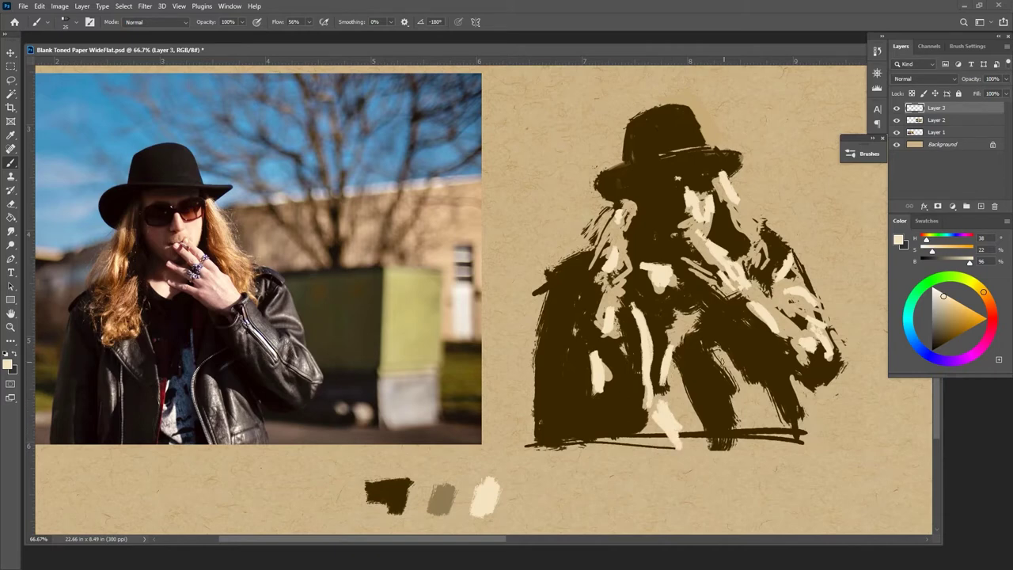
{"action": "mouse_move", "coordinate": [722, 363]}
{"action": "left_mouse_down"}
{"action": "mouse_move", "coordinate": [733, 392]}
{"action": "mouse_move", "coordinate": [726, 367]}
{"action": "mouse_move", "coordinate": [735, 383]}
{"action": "mouse_move", "coordinate": [727, 407]}
{"action": "mouse_move", "coordinate": [747, 416]}
{"action": "mouse_move", "coordinate": [754, 436]}
{"action": "left_mouse_up"}
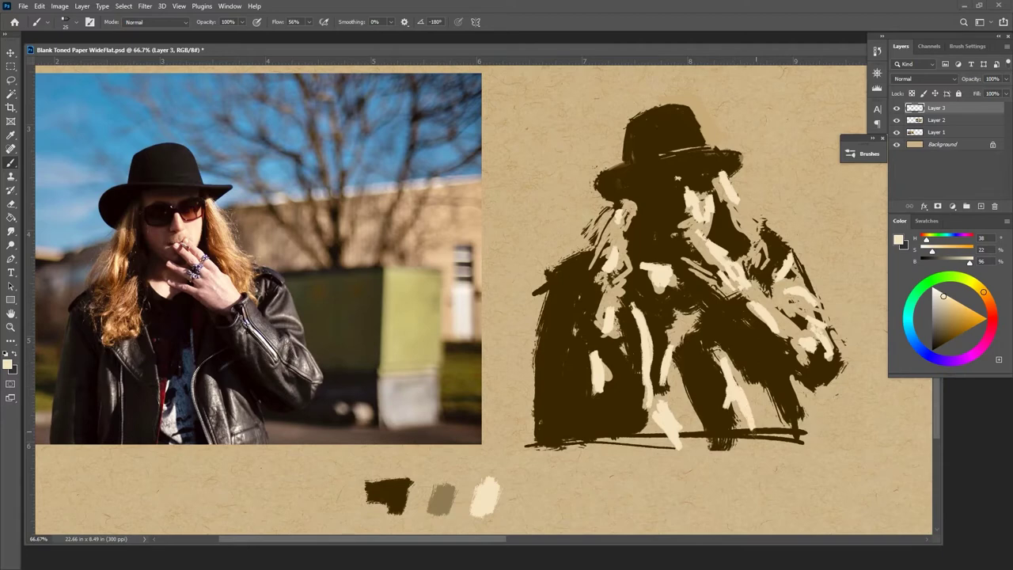
{"action": "left_click_drag", "start_coordinate": [719, 375], "coordinate": [739, 410]}
{"action": "left_click_drag", "start_coordinate": [749, 410], "coordinate": [751, 440]}
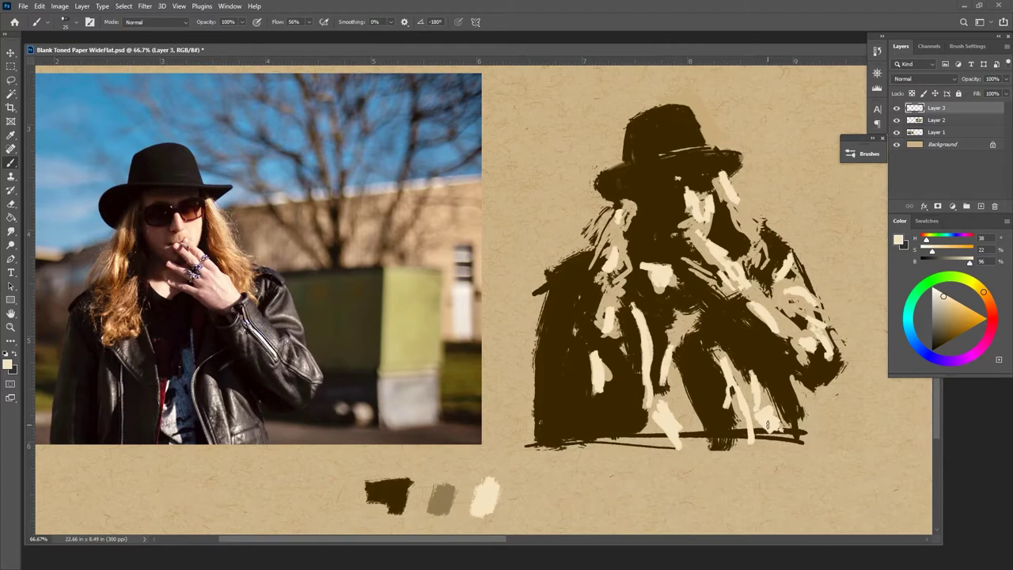
Check how the silhouette sketch reads from a distance and close up, beside its photo and the second portrait
{"action": "key", "text": "ctrl+minus"}
{"action": "key", "text": "ctrl+minus"}
{"action": "key", "text": "ctrl+minus"}
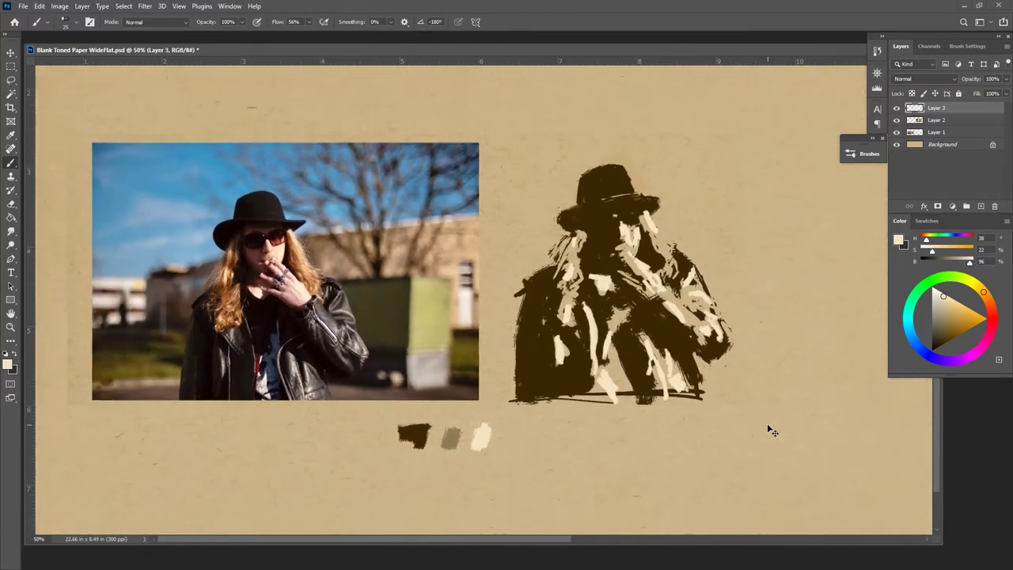
{"action": "scroll", "coordinate": [767, 427], "scroll_direction": "down", "scroll_amount": 2}
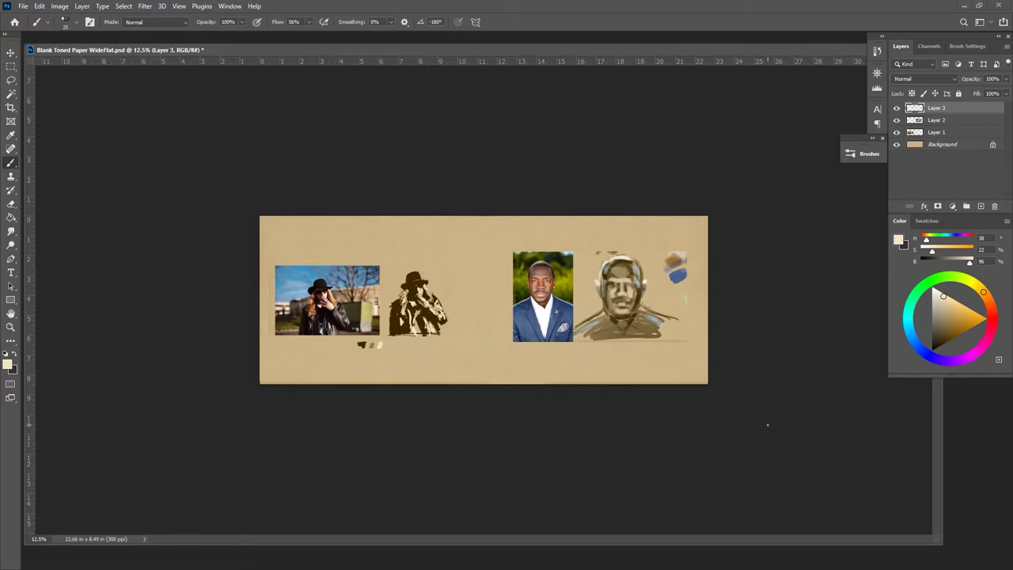
{"action": "scroll", "coordinate": [767, 425], "scroll_direction": "up", "scroll_amount": 5}
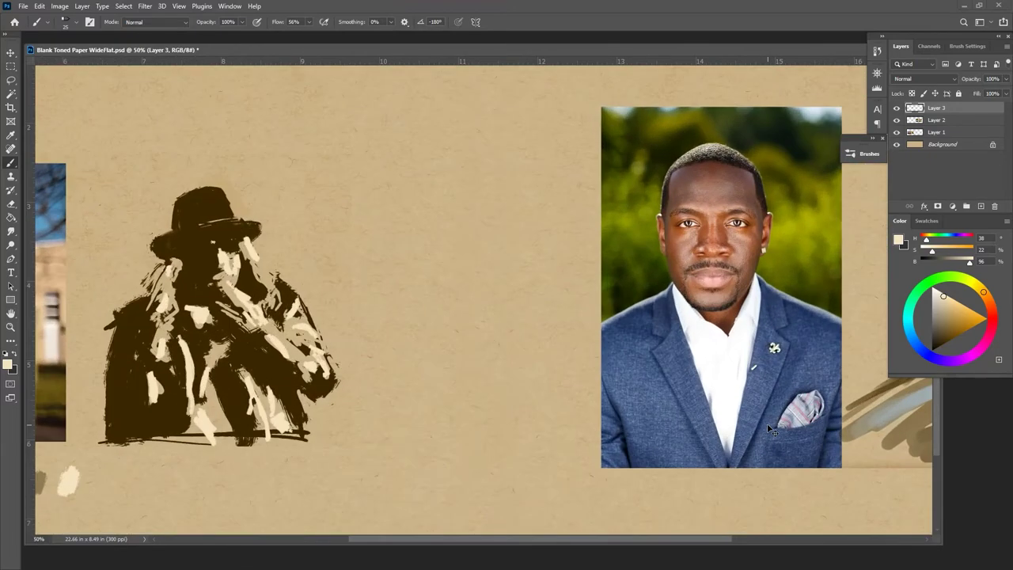
{"action": "scroll", "coordinate": [767, 426], "scroll_direction": "up", "scroll_amount": 2}
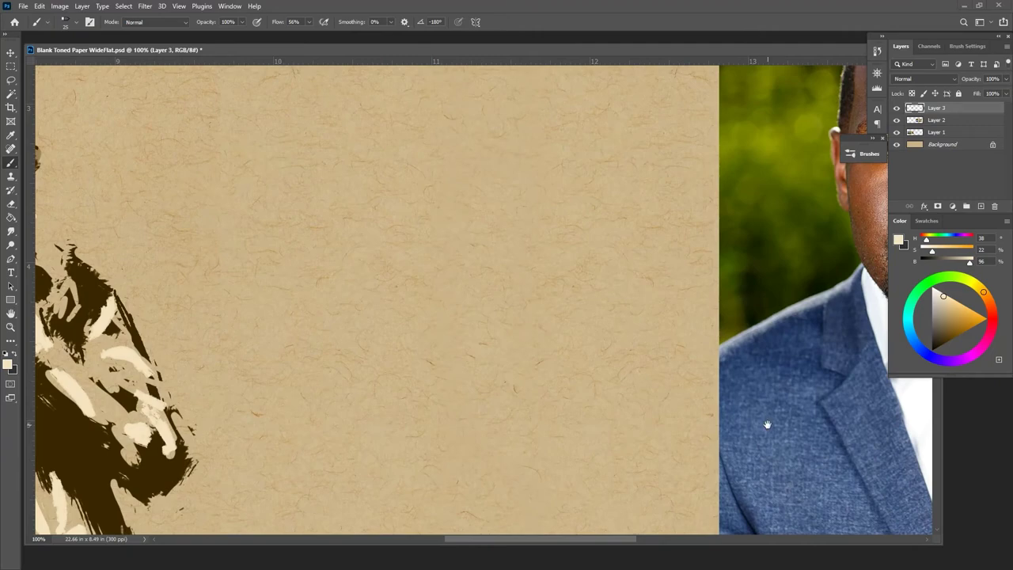
{"action": "left_click_drag", "start_coordinate": [473, 309], "coordinate": [699, 280]}
{"action": "left_click_drag", "start_coordinate": [561, 312], "coordinate": [792, 252]}
{"action": "left_click_drag", "start_coordinate": [643, 326], "coordinate": [689, 348]}
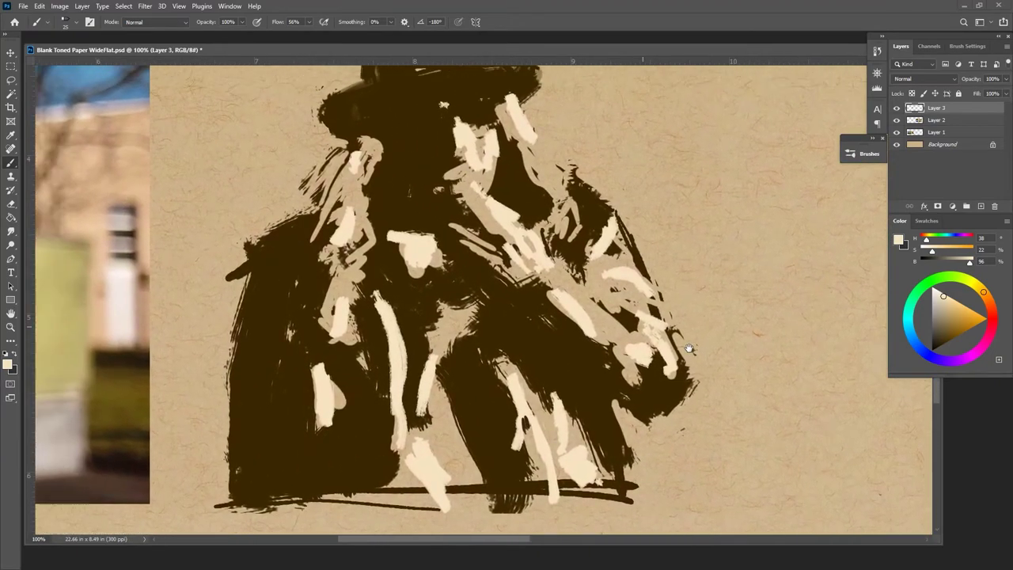
{"action": "scroll", "coordinate": [689, 348], "scroll_direction": "down", "scroll_amount": 1}
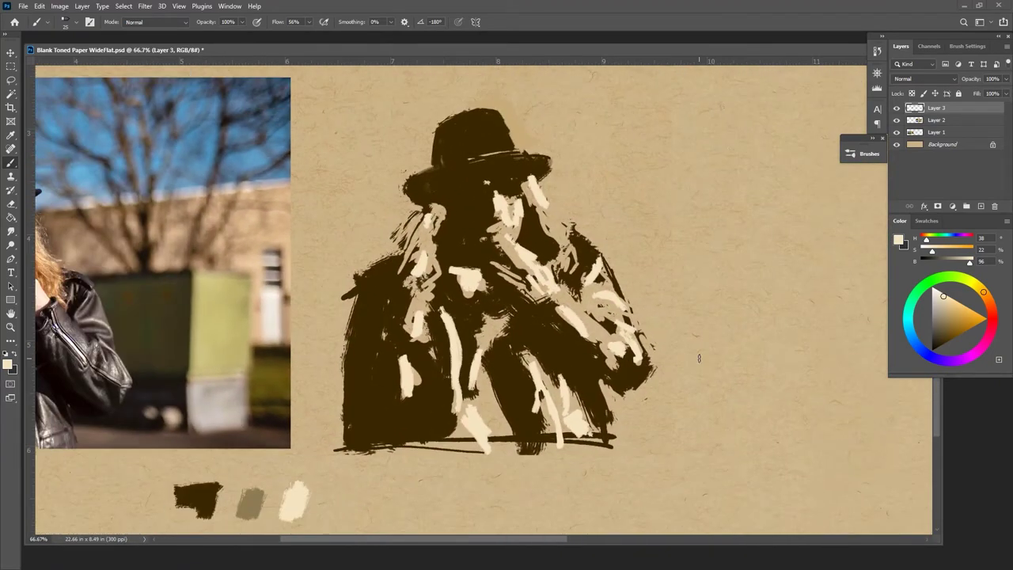
{"action": "left_click_drag", "start_coordinate": [632, 366], "coordinate": [741, 357]}
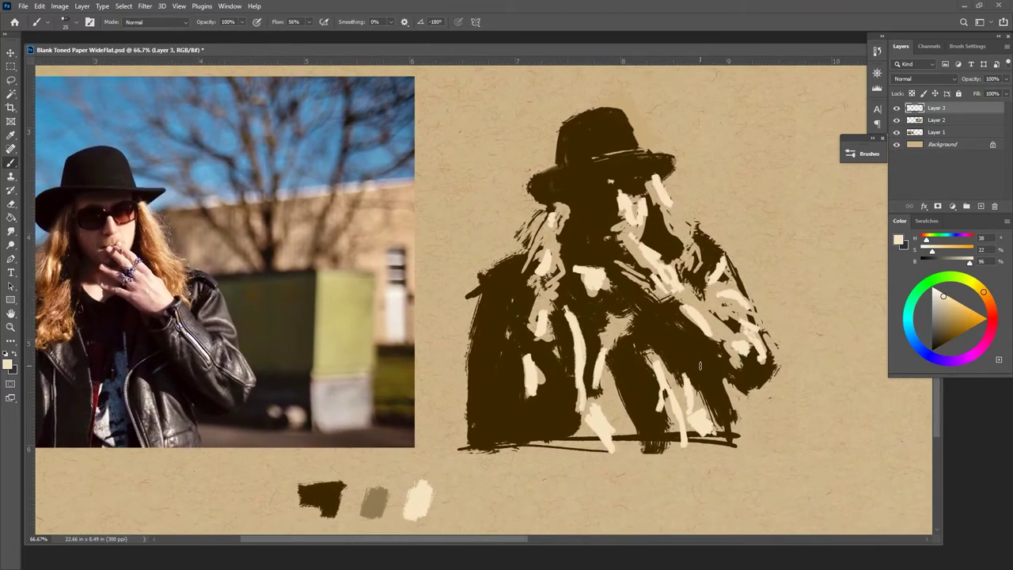
Sample the mid-tone swatch and paint it along the hat brim, on the face beneath the brim and beside the fingers
{"action": "left_click", "coordinate": [387, 494], "text": "alt"}
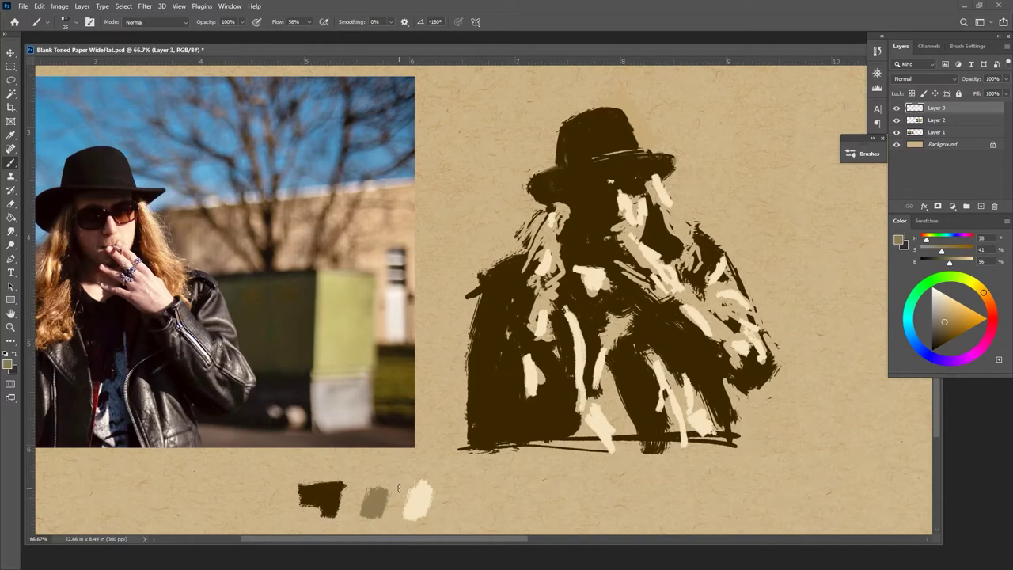
{"action": "mouse_move", "coordinate": [561, 168]}
{"action": "left_mouse_down"}
{"action": "mouse_move", "coordinate": [623, 157]}
{"action": "mouse_move", "coordinate": [657, 157]}
{"action": "mouse_move", "coordinate": [663, 168]}
{"action": "left_mouse_up"}
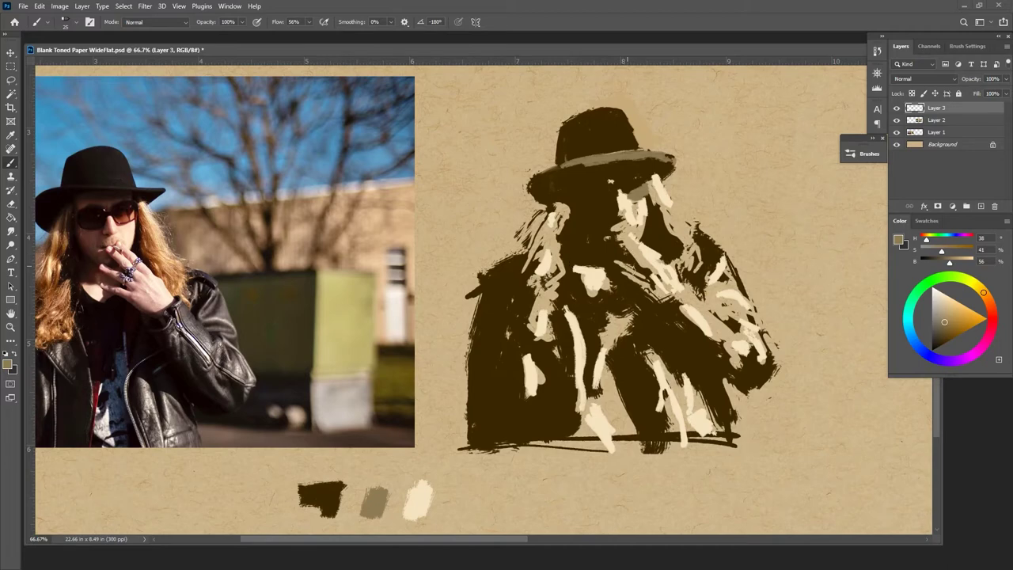
{"action": "mouse_move", "coordinate": [640, 273]}
{"action": "left_mouse_down"}
{"action": "mouse_move", "coordinate": [621, 263]}
{"action": "mouse_move", "coordinate": [651, 283]}
{"action": "mouse_move", "coordinate": [617, 271]}
{"action": "left_mouse_up"}
Sample tones from the leather jacket in the reference photo
{"action": "left_click_drag", "start_coordinate": [711, 347], "coordinate": [788, 338]}
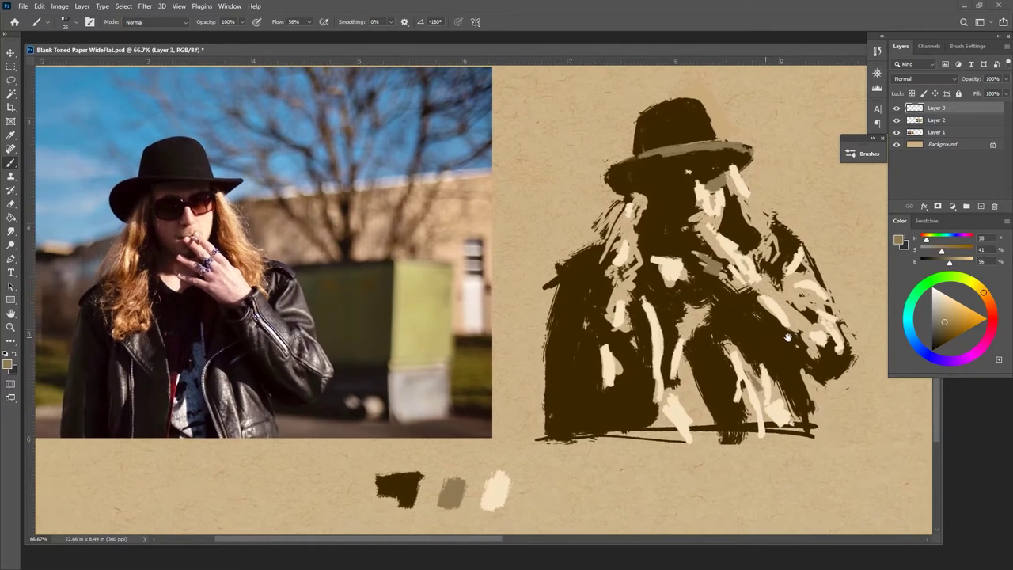
{"action": "left_click", "coordinate": [257, 403], "text": "alt"}
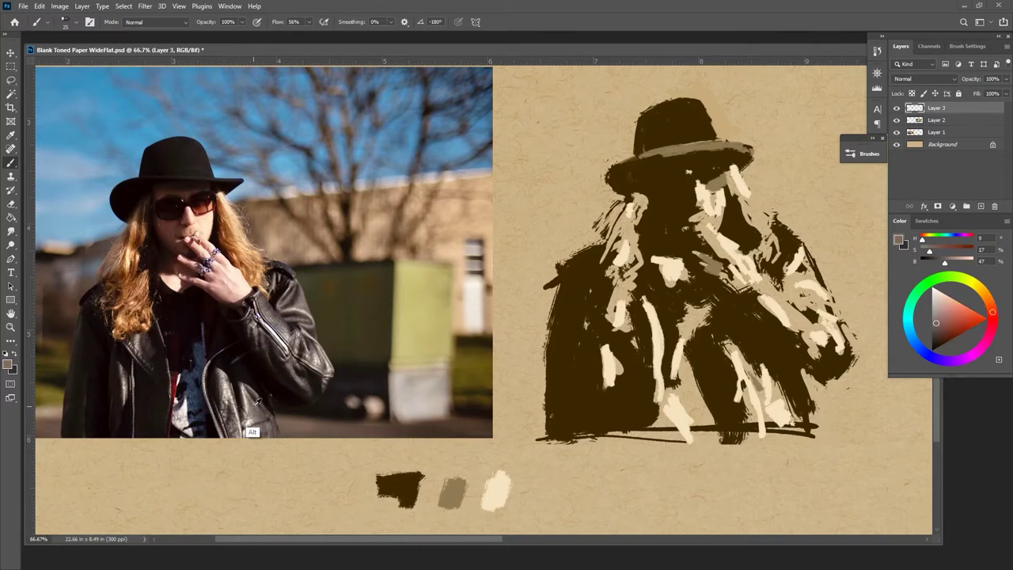
{"action": "left_click", "coordinate": [257, 404], "text": "alt"}
{"action": "left_click_drag", "start_coordinate": [257, 406], "coordinate": [257, 408]}
{"action": "left_click_drag", "start_coordinate": [277, 317], "coordinate": [279, 326]}
Resample the mid-tone swatch and paint it on the lower jacket opening, the jacket's light patch and the hair above it
{"action": "left_click", "coordinate": [463, 497], "text": "alt"}
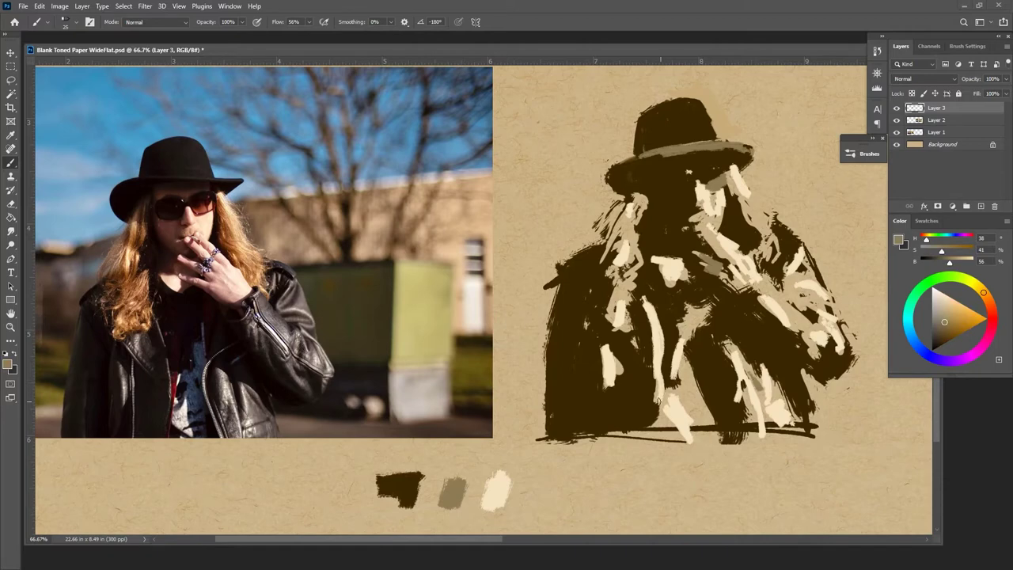
{"action": "left_click_drag", "start_coordinate": [656, 391], "coordinate": [657, 442]}
{"action": "mouse_move", "coordinate": [611, 361]}
{"action": "left_mouse_down"}
{"action": "mouse_move", "coordinate": [612, 383]}
{"action": "mouse_move", "coordinate": [619, 379]}
{"action": "left_mouse_up"}
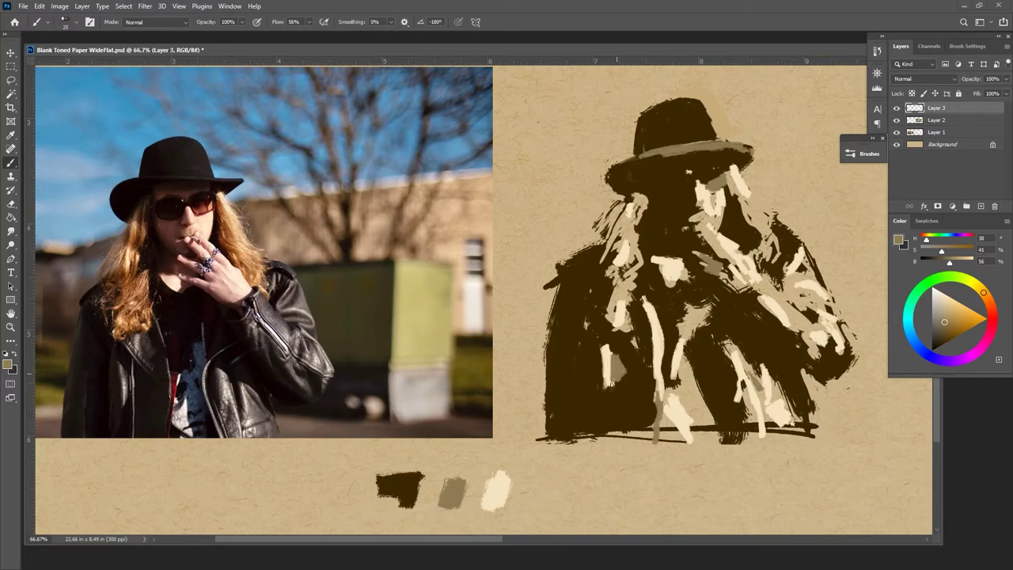
{"action": "left_click_drag", "start_coordinate": [604, 348], "coordinate": [605, 386]}
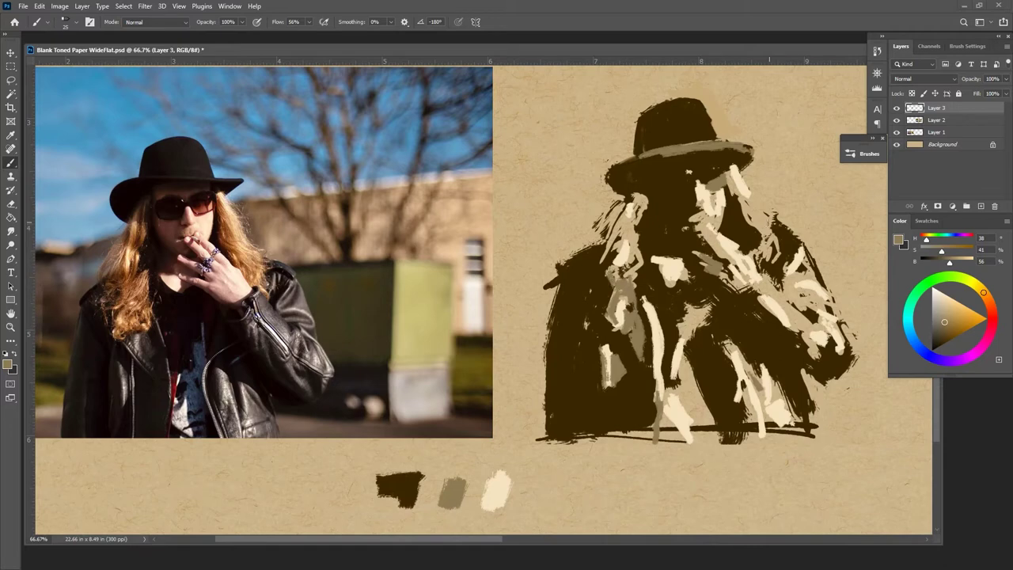
Paint the mid-tone over the raised arm's shoulder, upper sleeve, forearm and elbow, leaving cream accents
{"action": "mouse_move", "coordinate": [770, 223]}
{"action": "left_mouse_down"}
{"action": "mouse_move", "coordinate": [797, 239]}
{"action": "mouse_move", "coordinate": [785, 255]}
{"action": "mouse_move", "coordinate": [781, 239]}
{"action": "mouse_move", "coordinate": [779, 263]}
{"action": "mouse_move", "coordinate": [796, 238]}
{"action": "left_mouse_up"}
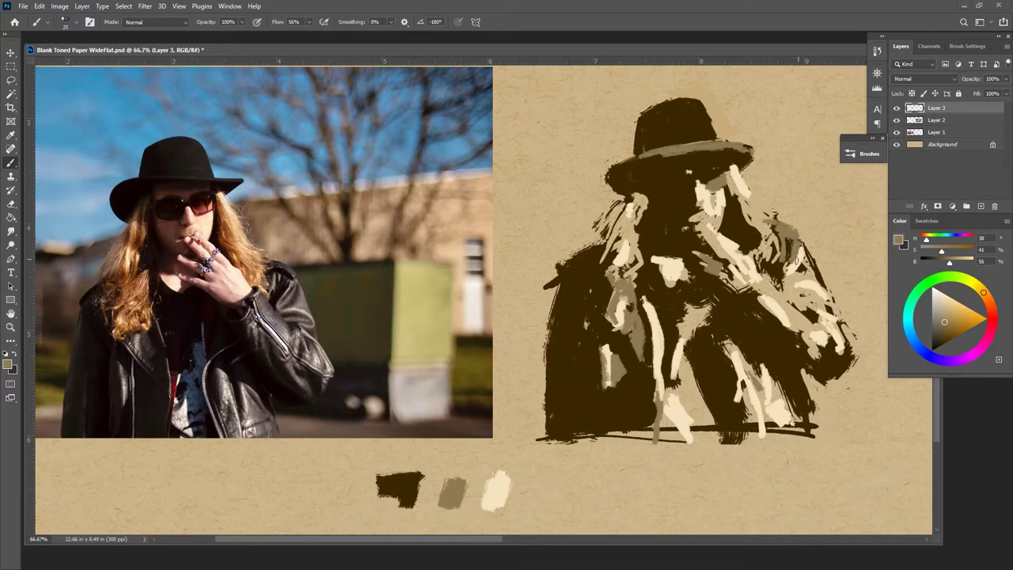
{"action": "mouse_move", "coordinate": [804, 258]}
{"action": "left_mouse_down"}
{"action": "mouse_move", "coordinate": [793, 275]}
{"action": "mouse_move", "coordinate": [815, 284]}
{"action": "mouse_move", "coordinate": [806, 279]}
{"action": "mouse_move", "coordinate": [816, 274]}
{"action": "mouse_move", "coordinate": [815, 301]}
{"action": "mouse_move", "coordinate": [795, 293]}
{"action": "mouse_move", "coordinate": [826, 299]}
{"action": "mouse_move", "coordinate": [808, 303]}
{"action": "left_mouse_up"}
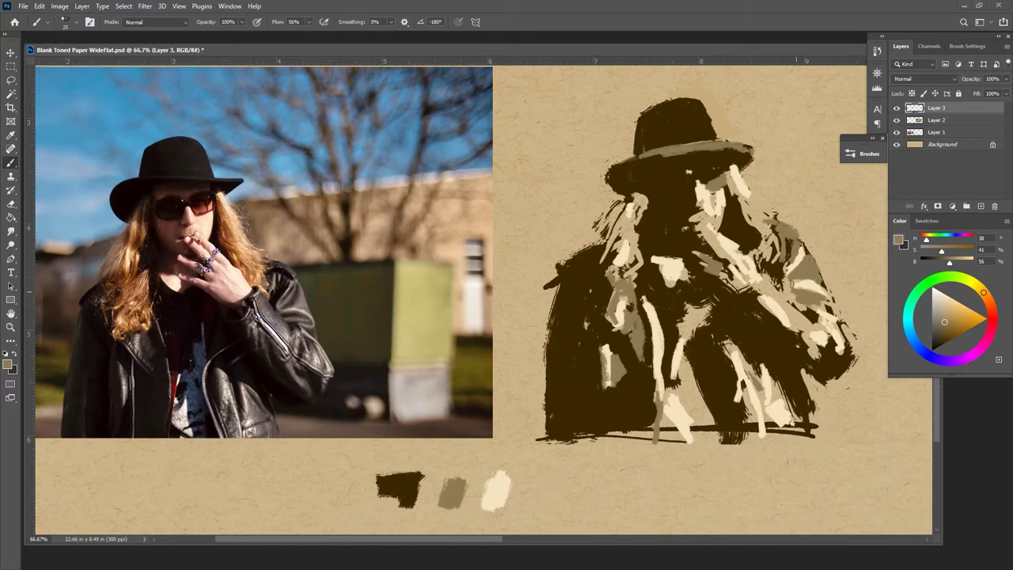
{"action": "mouse_move", "coordinate": [773, 293]}
{"action": "left_mouse_down"}
{"action": "mouse_move", "coordinate": [763, 280]}
{"action": "mouse_move", "coordinate": [797, 313]}
{"action": "mouse_move", "coordinate": [797, 328]}
{"action": "mouse_move", "coordinate": [816, 324]}
{"action": "mouse_move", "coordinate": [832, 342]}
{"action": "mouse_move", "coordinate": [809, 332]}
{"action": "mouse_move", "coordinate": [807, 344]}
{"action": "mouse_move", "coordinate": [804, 325]}
{"action": "mouse_move", "coordinate": [815, 349]}
{"action": "mouse_move", "coordinate": [763, 286]}
{"action": "left_mouse_up"}
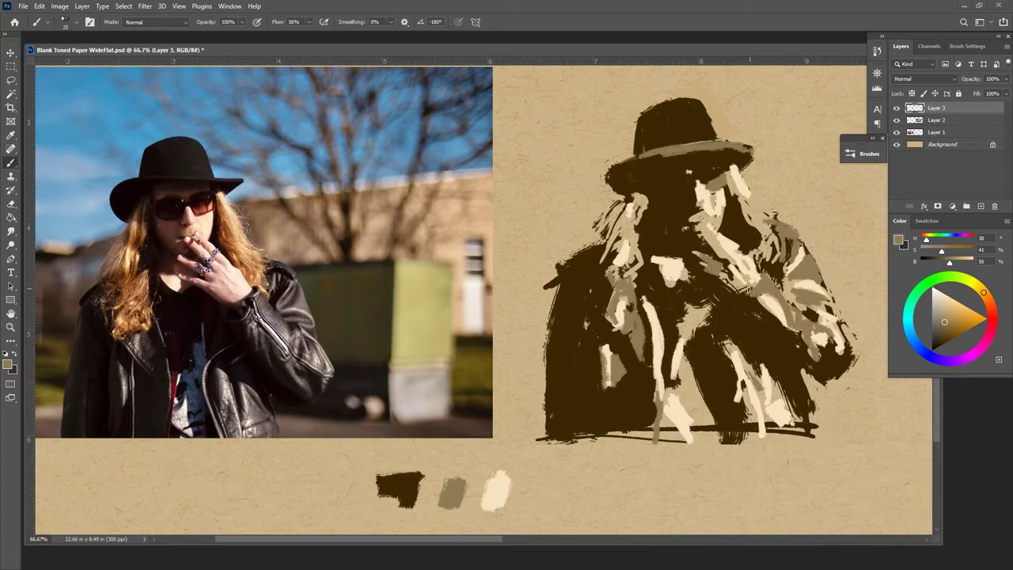
{"action": "left_click_drag", "start_coordinate": [743, 295], "coordinate": [789, 346]}
{"action": "left_click_drag", "start_coordinate": [780, 321], "coordinate": [774, 305]}
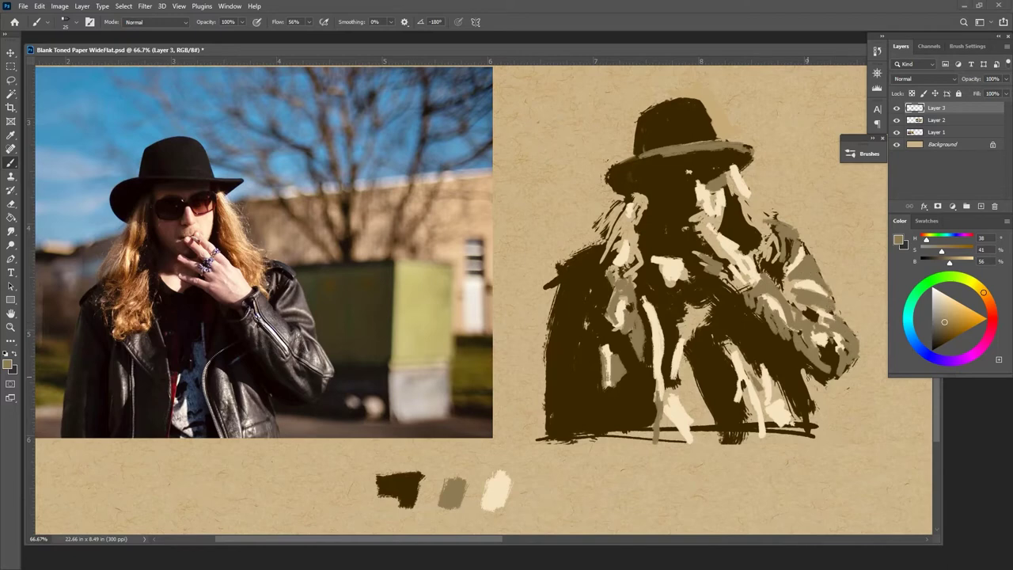
Sample the dark brown within the face and define the sunglasses beneath the hat brim
{"action": "key", "text": "ctrl+minus"}
{"action": "key", "text": "ctrl+minus"}
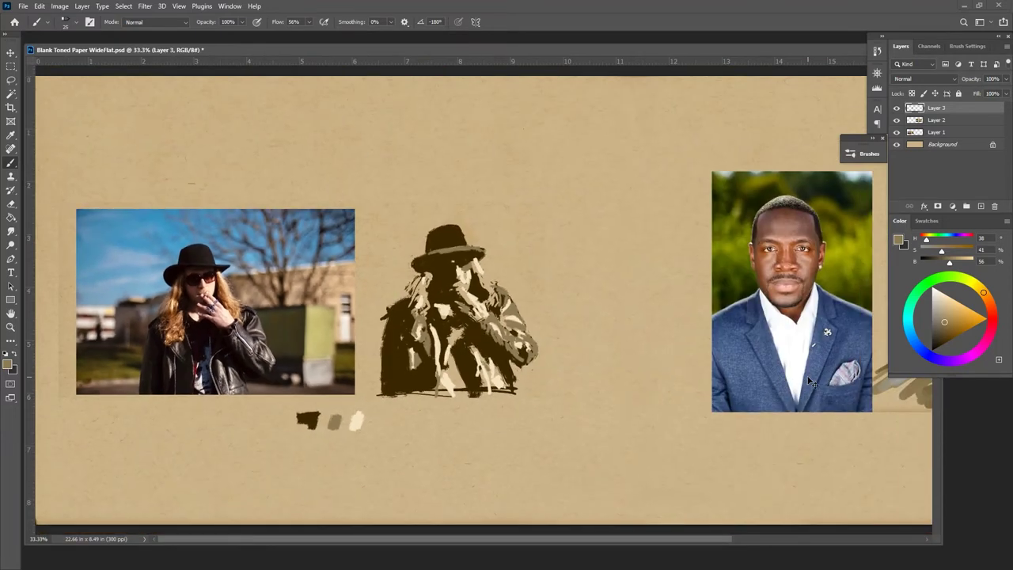
{"action": "key", "text": "ctrl+plus"}
{"action": "key", "text": "ctrl+plus"}
{"action": "left_click_drag", "start_coordinate": [625, 380], "coordinate": [835, 313]}
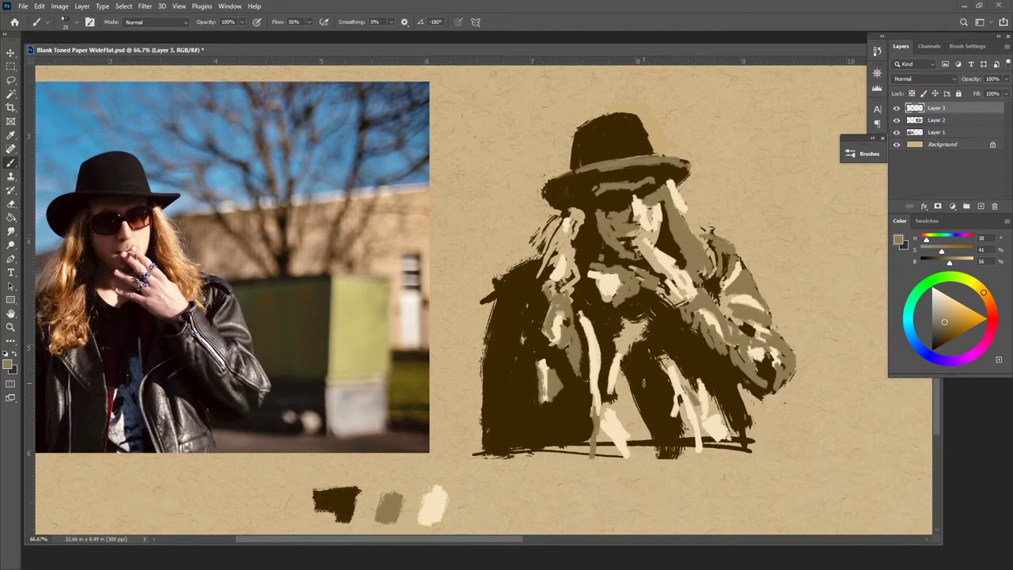
{"action": "left_click", "coordinate": [619, 196], "text": "alt"}
{"action": "mouse_move", "coordinate": [643, 195]}
{"action": "left_mouse_down"}
{"action": "mouse_move", "coordinate": [646, 206]}
{"action": "mouse_move", "coordinate": [659, 190]}
{"action": "mouse_move", "coordinate": [652, 201]}
{"action": "mouse_move", "coordinate": [661, 201]}
{"action": "mouse_move", "coordinate": [608, 213]}
{"action": "mouse_move", "coordinate": [622, 209]}
{"action": "left_mouse_up"}
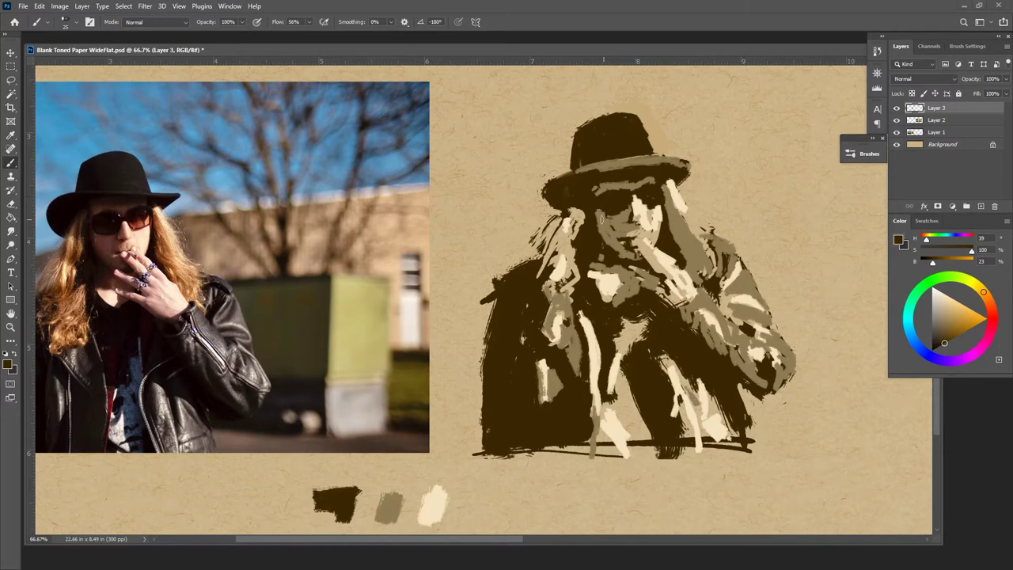
Sample the mid-tone, cream and dark brown within the face and refine the nose, lit cheek and mouth beneath the sunglasses
{"action": "left_click", "coordinate": [603, 217], "text": "alt"}
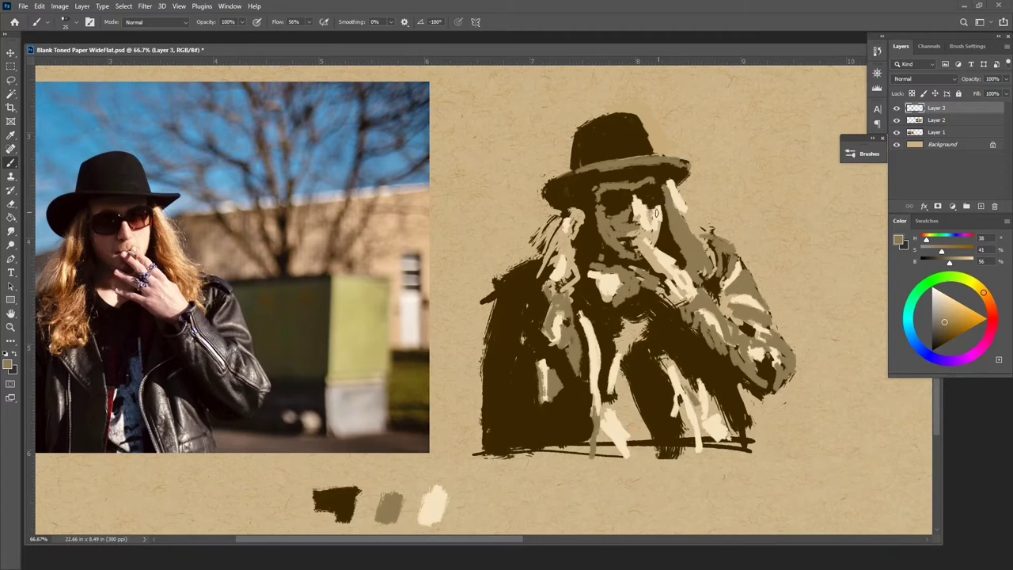
{"action": "left_click", "coordinate": [653, 212], "text": "alt"}
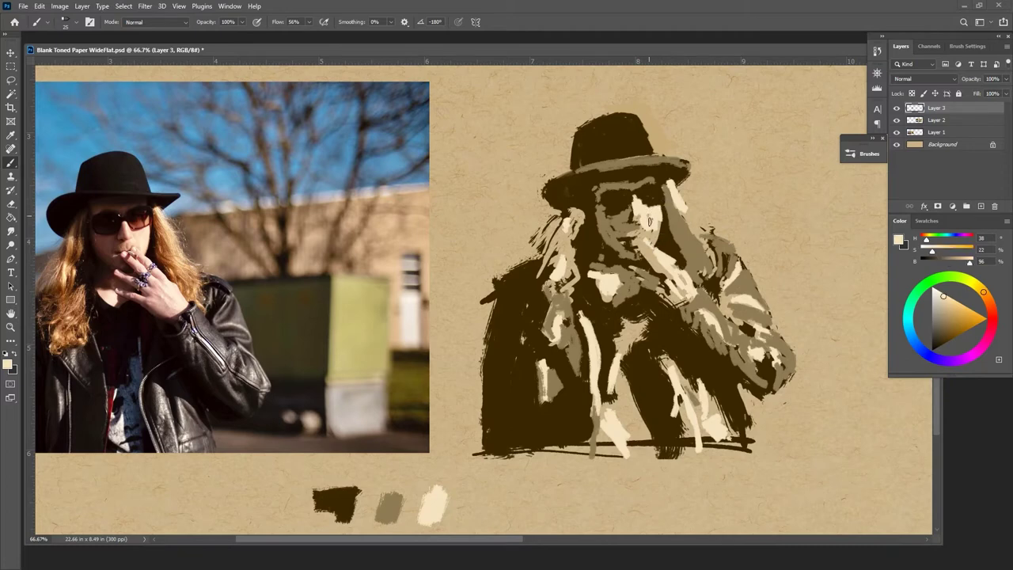
{"action": "key", "text": "alt"}
{"action": "left_click", "coordinate": [631, 216], "text": "alt"}
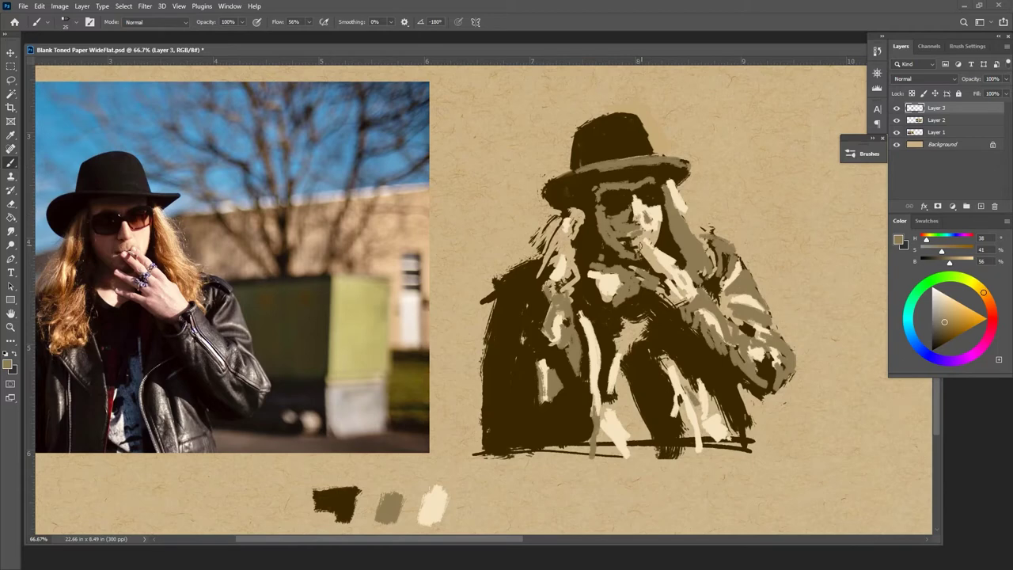
{"action": "left_click", "coordinate": [630, 241], "text": "alt"}
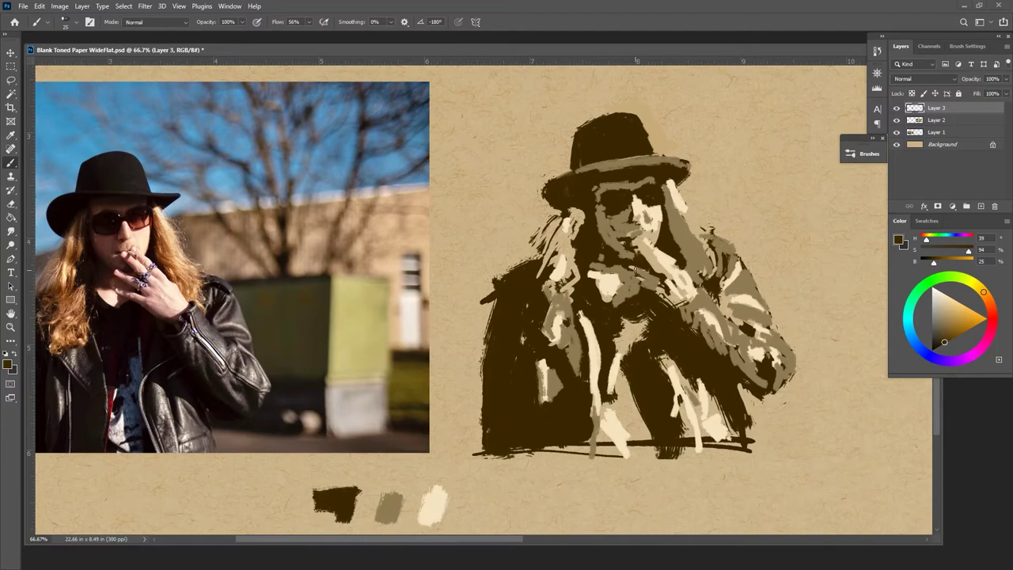
Examine the hat-wearing portrait at reduced size against its reference photo and the other portrait
{"action": "key", "text": "ctrl+minus"}
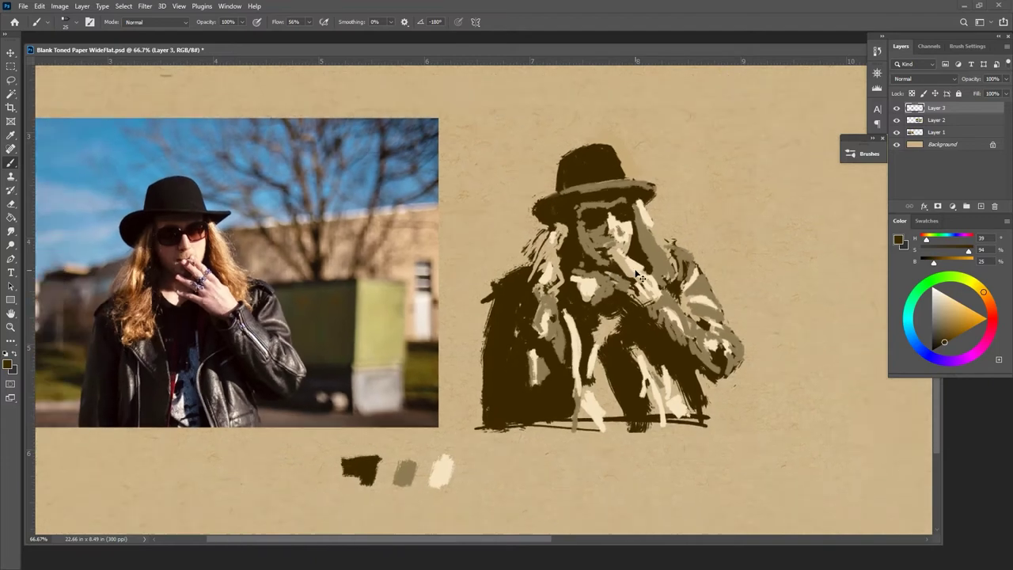
{"action": "key", "text": "ctrl+minus"}
{"action": "key", "text": "ctrl+minus"}
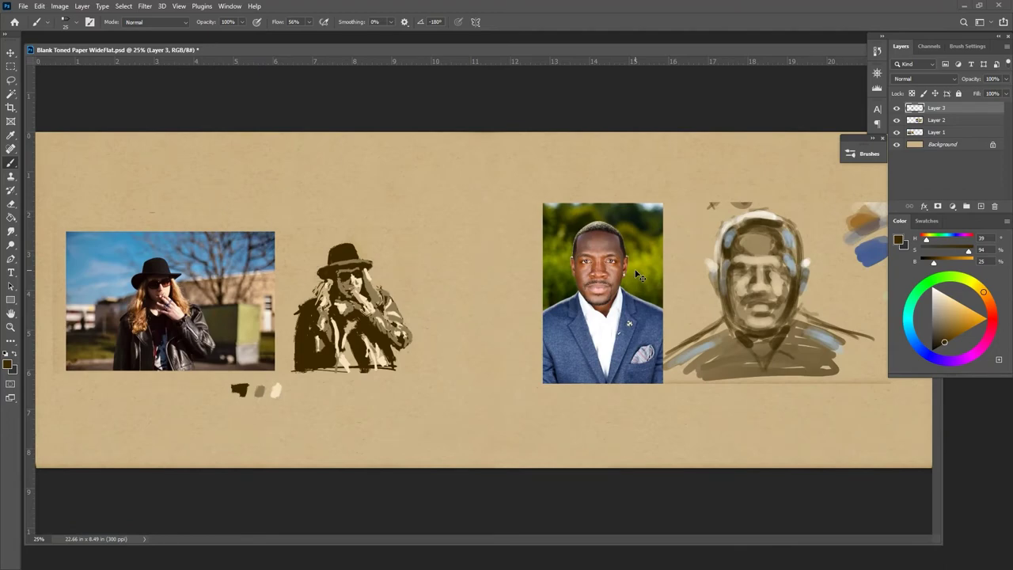
{"action": "key", "text": "ctrl+plus"}
{"action": "key", "text": "ctrl+plus"}
{"action": "key", "text": "ctrl+plus"}
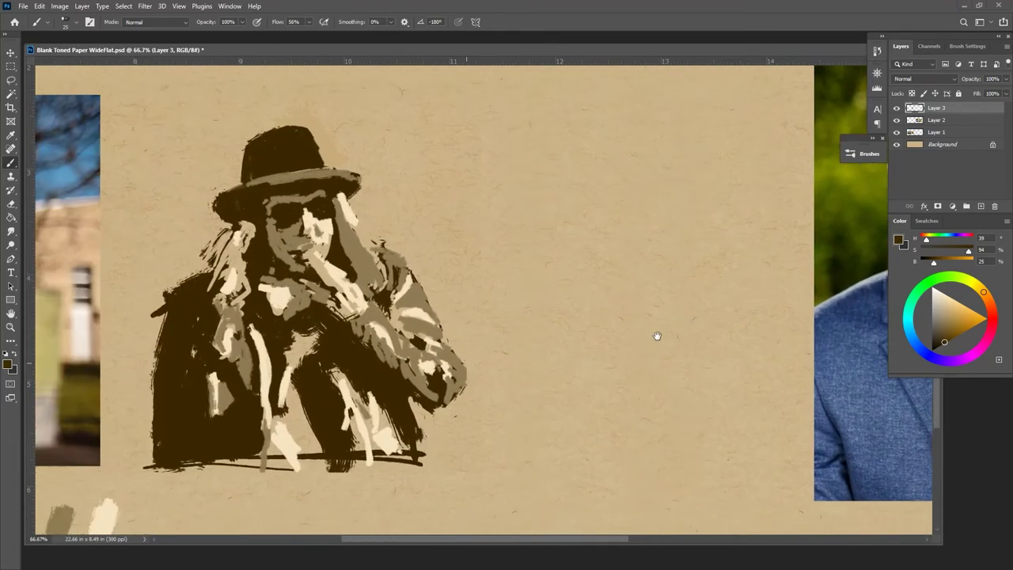
{"action": "left_click_drag", "start_coordinate": [657, 335], "coordinate": [841, 317]}
{"action": "left_click_drag", "start_coordinate": [715, 322], "coordinate": [799, 344]}
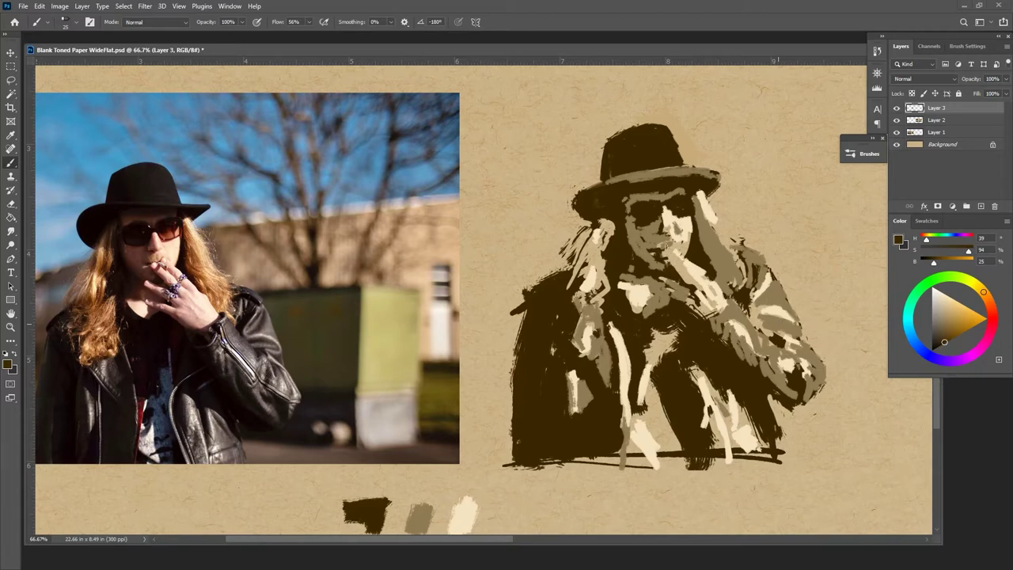
Touch up the mouth and fingers with sampled cream, mid-tone and dark brown, and paint the cigarette in cream
{"action": "left_click", "coordinate": [690, 252], "text": "alt"}
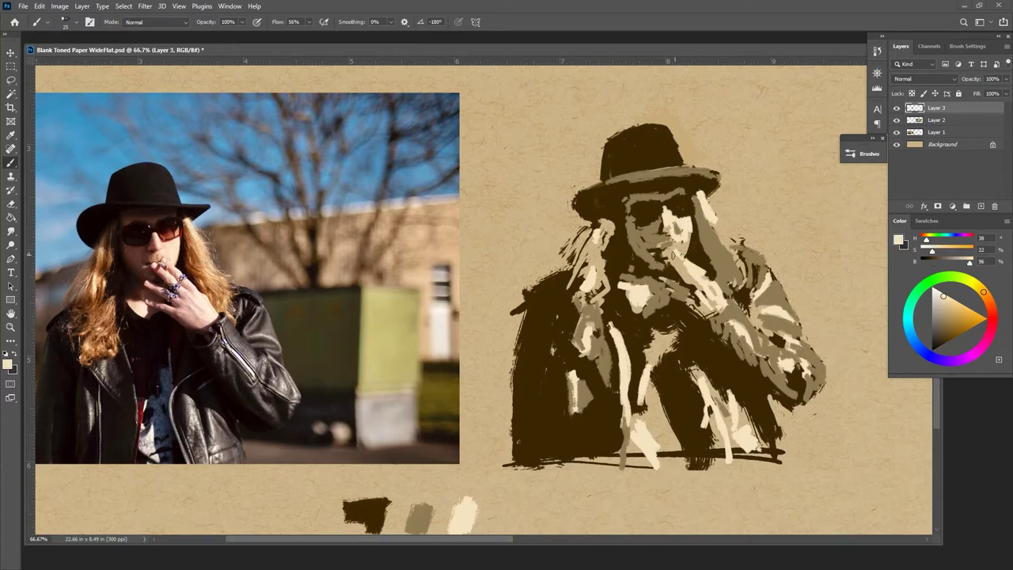
{"action": "left_click", "coordinate": [667, 257], "text": "alt"}
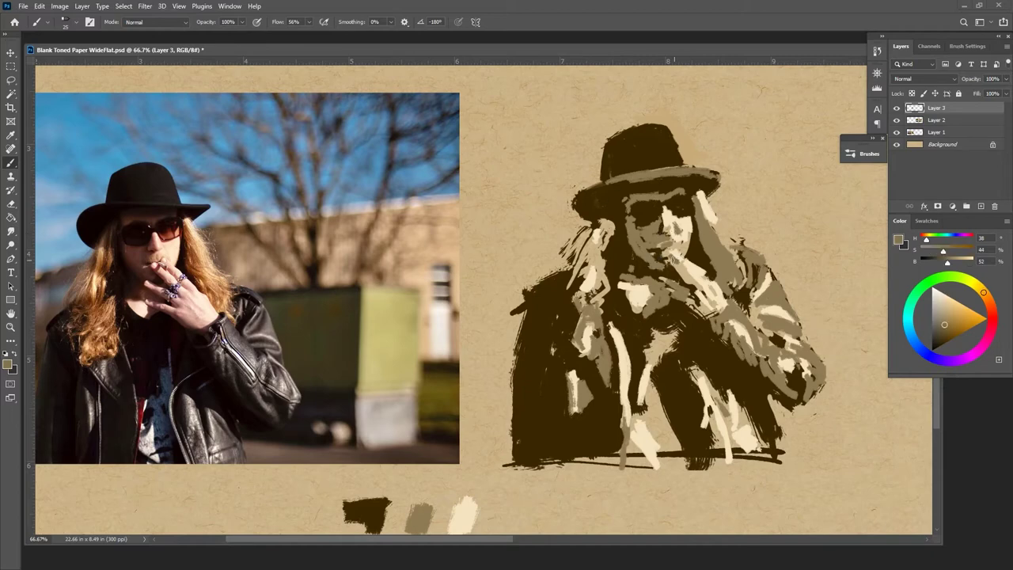
{"action": "left_click", "coordinate": [696, 277], "text": "alt"}
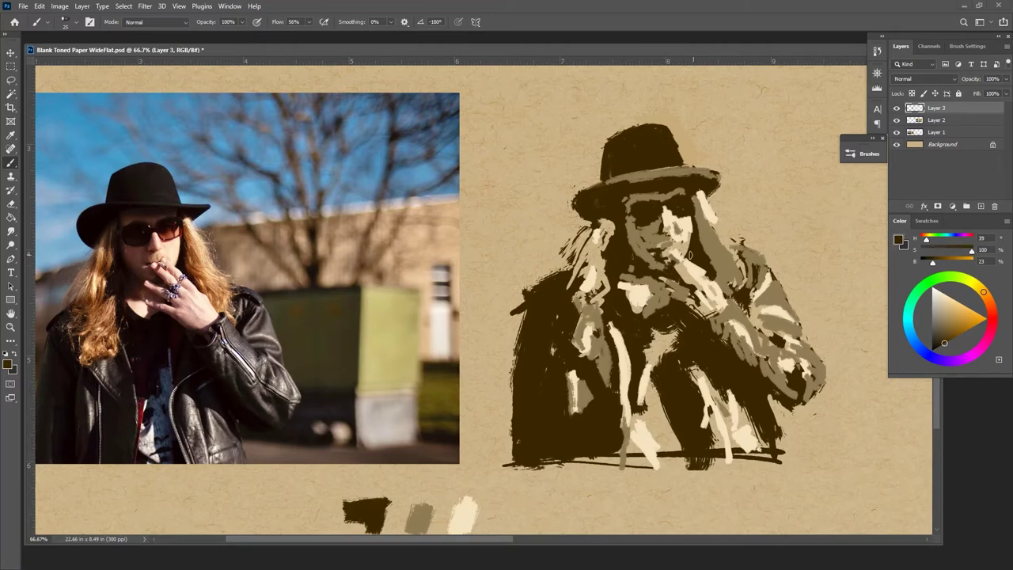
{"action": "left_click", "coordinate": [685, 252], "text": "alt"}
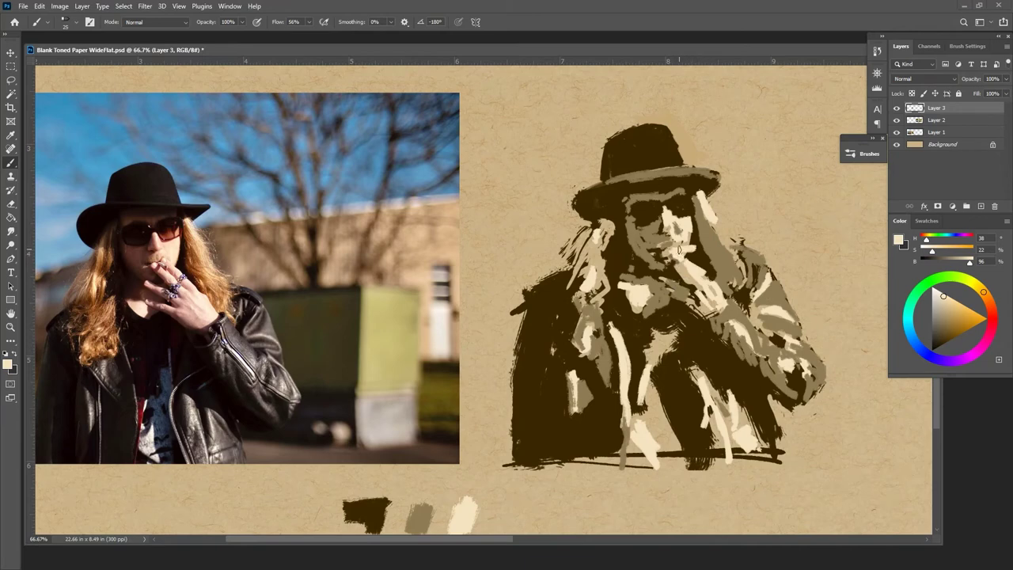
{"action": "left_click_drag", "start_coordinate": [677, 252], "coordinate": [698, 252]}
{"action": "left_click_drag", "start_coordinate": [682, 249], "coordinate": [700, 252]}
{"action": "left_click_drag", "start_coordinate": [687, 249], "coordinate": [697, 251]}
Sample the paper tone and trim the outer edges of the hat's crown, checking the overall silhouette
{"action": "left_click", "coordinate": [598, 190], "text": "alt"}
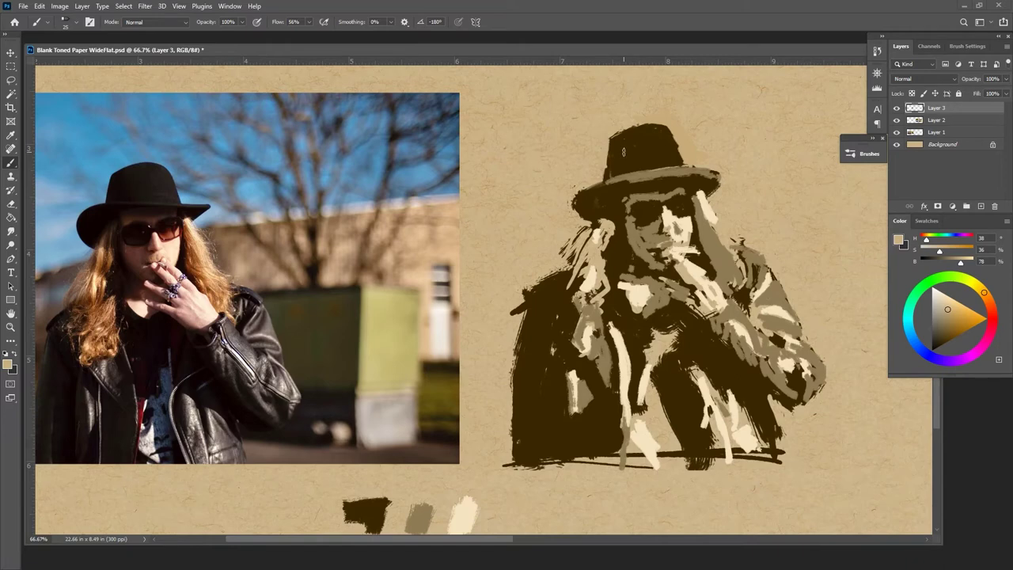
{"action": "mouse_move", "coordinate": [610, 140]}
{"action": "left_mouse_down"}
{"action": "mouse_move", "coordinate": [672, 123]}
{"action": "mouse_move", "coordinate": [675, 136]}
{"action": "mouse_move", "coordinate": [623, 133]}
{"action": "mouse_move", "coordinate": [607, 145]}
{"action": "mouse_move", "coordinate": [669, 129]}
{"action": "mouse_move", "coordinate": [685, 141]}
{"action": "left_mouse_up"}
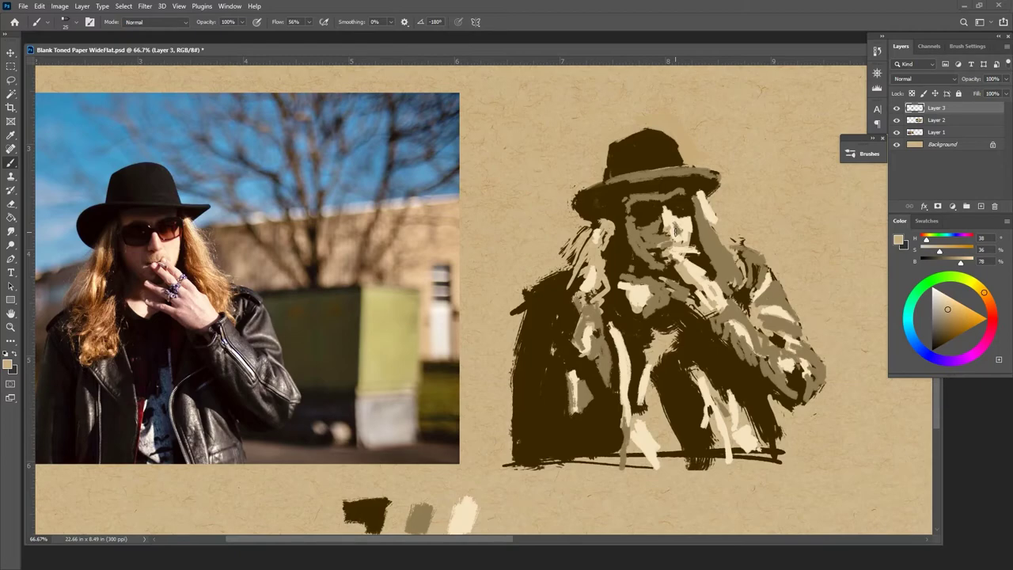
{"action": "key", "text": "ctrl+minus"}
{"action": "key", "text": "ctrl+minus"}
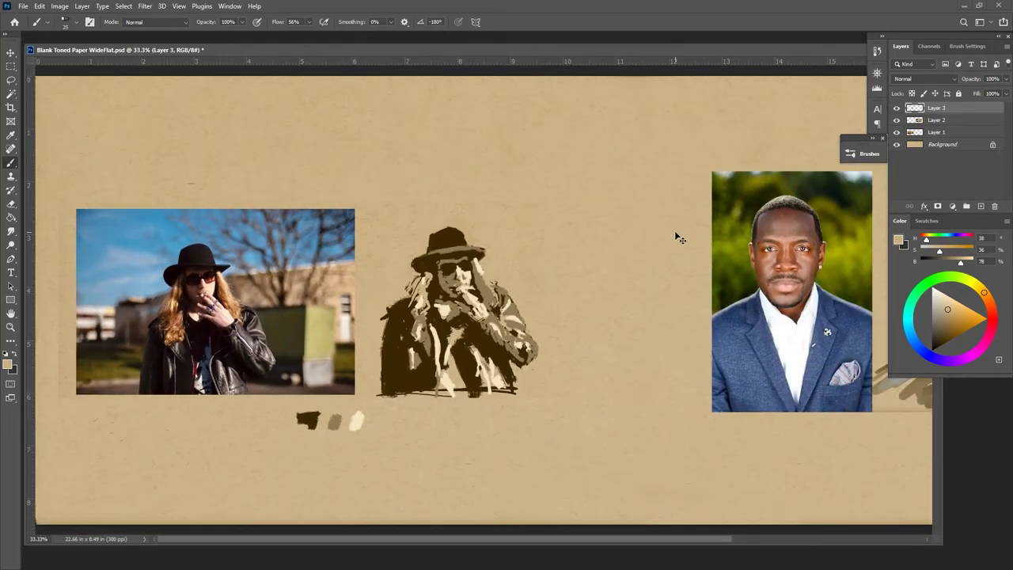
{"action": "key", "text": "ctrl+plus"}
{"action": "key", "text": "ctrl+plus"}
{"action": "key", "text": "ctrl+plus"}
{"action": "left_click_drag", "start_coordinate": [671, 315], "coordinate": [847, 305]}
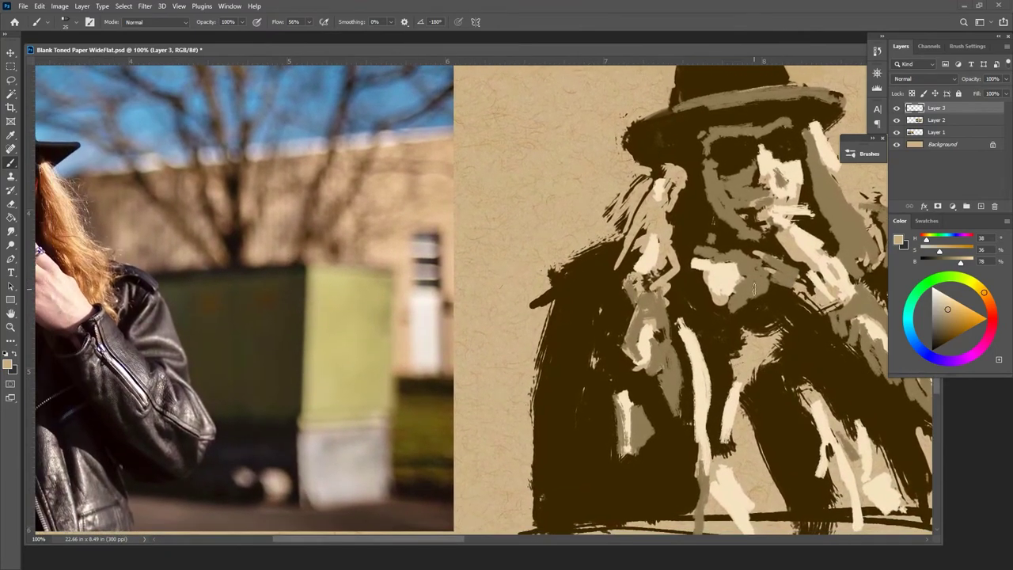
{"action": "key", "text": "ctrl+minus"}
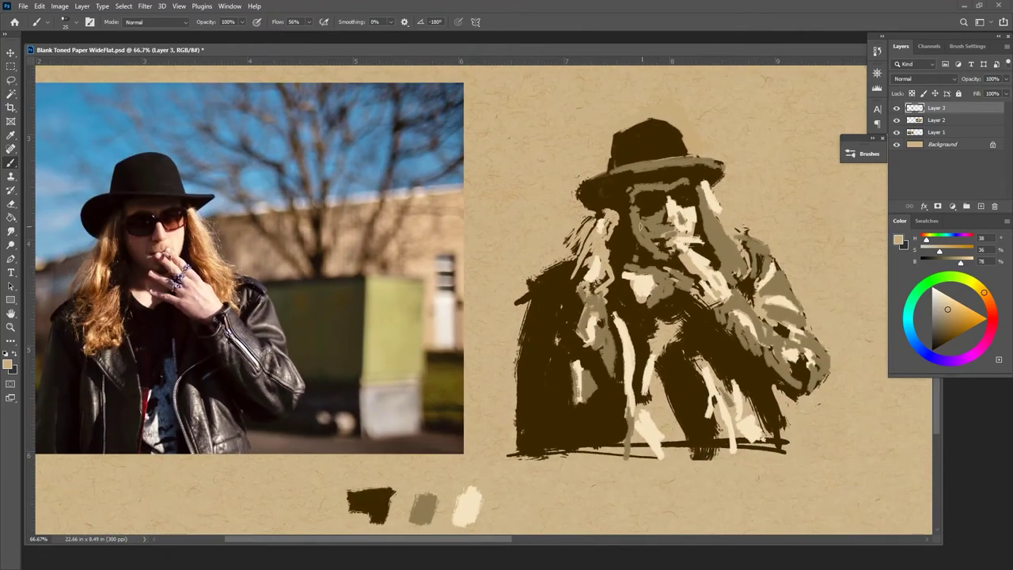
Sample the mid-tone swatch and fill in the hair left of the face, sampling cream to balance its accents
{"action": "left_click", "coordinate": [429, 492], "text": "alt"}
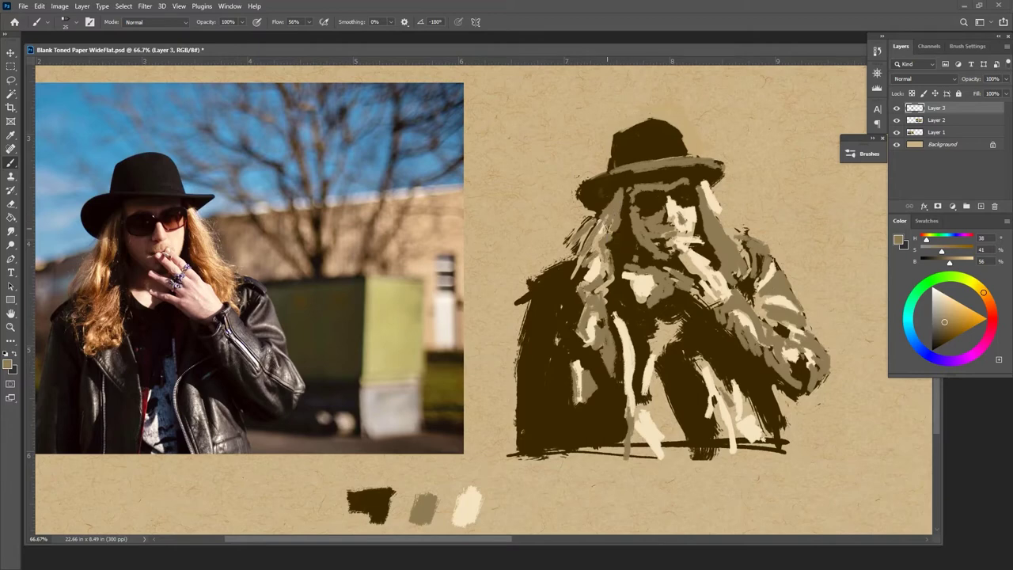
{"action": "left_click", "coordinate": [599, 285], "text": "alt"}
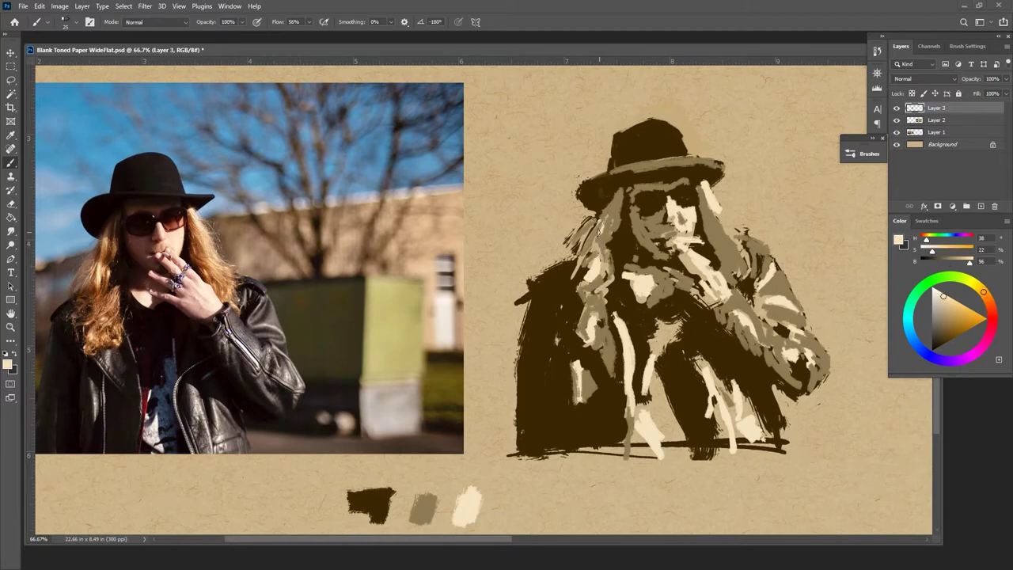
{"action": "left_click", "coordinate": [611, 225], "text": "alt"}
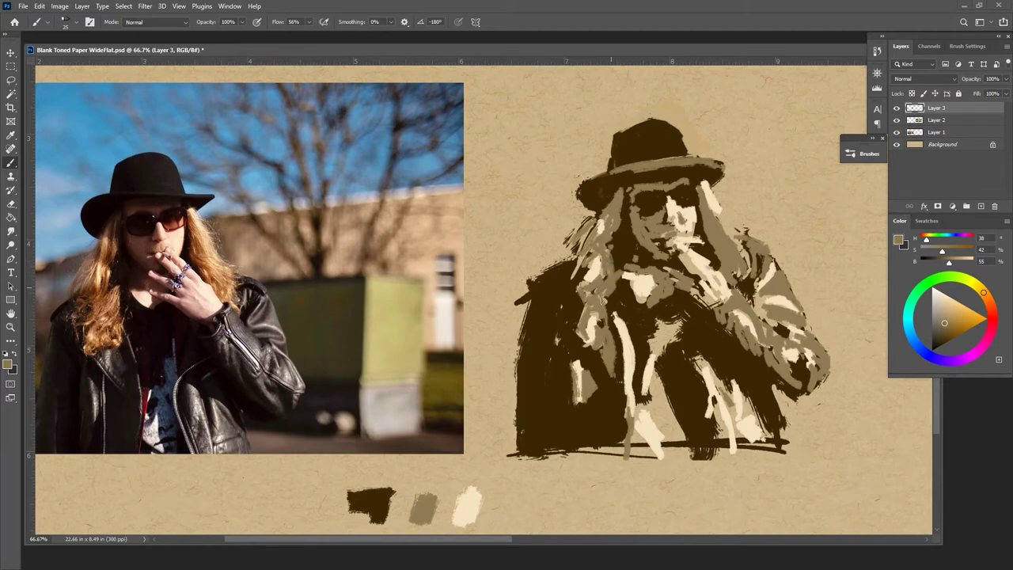
{"action": "mouse_move", "coordinate": [612, 298]}
{"action": "left_mouse_down"}
{"action": "mouse_move", "coordinate": [605, 329]}
{"action": "mouse_move", "coordinate": [615, 299]}
{"action": "left_mouse_up"}
Mix a lighter tan at 29% saturation and 76% brightness, add its swatch, and paint it through the hair left of the face
{"action": "left_click", "coordinate": [431, 499], "text": "alt"}
{"action": "left_click", "coordinate": [944, 308]}
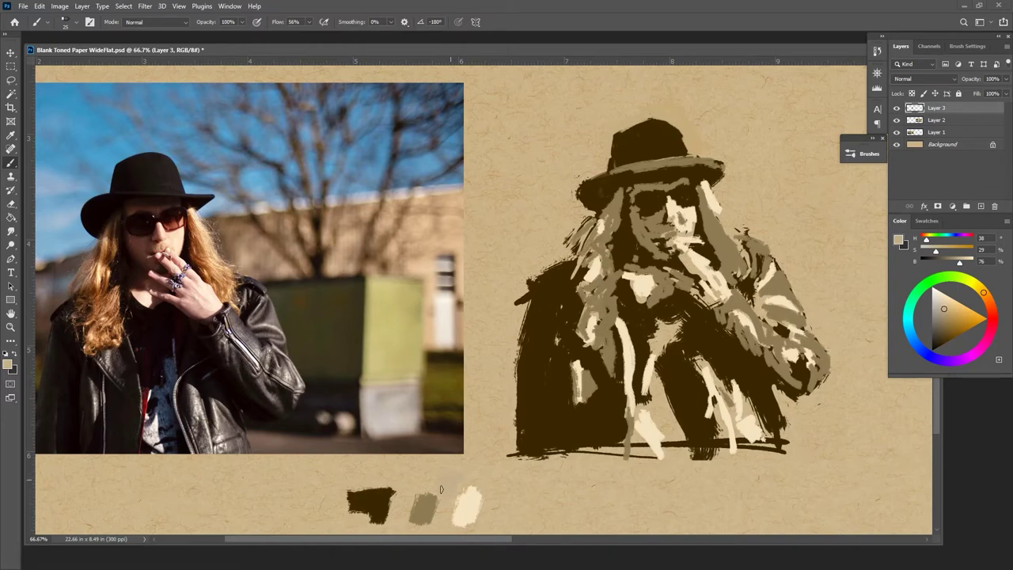
{"action": "left_click", "coordinate": [456, 478], "text": "alt"}
{"action": "left_click_drag", "start_coordinate": [611, 219], "coordinate": [597, 248]}
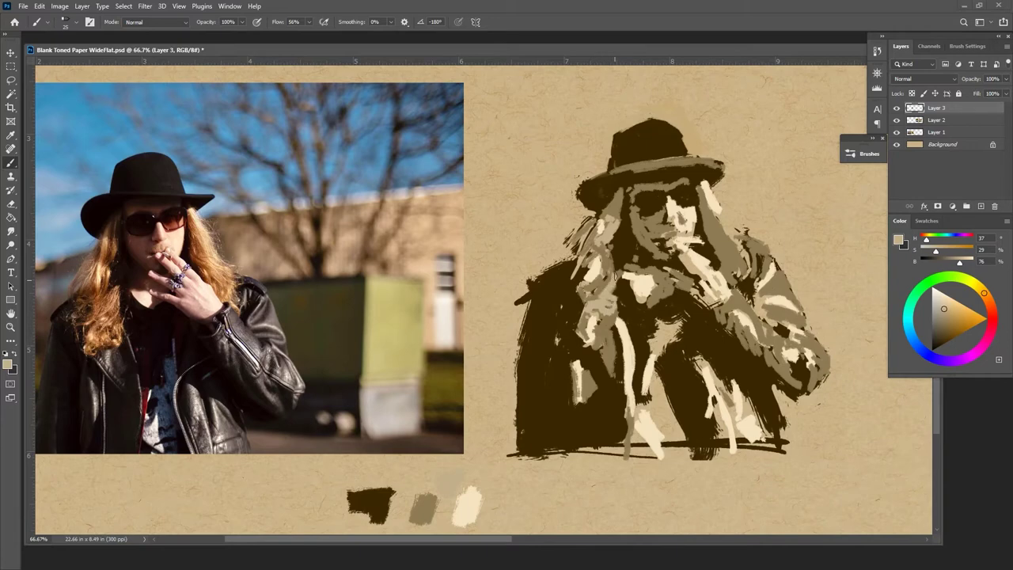
{"action": "mouse_move", "coordinate": [597, 301]}
{"action": "left_mouse_down"}
{"action": "mouse_move", "coordinate": [585, 286]}
{"action": "mouse_move", "coordinate": [613, 268]}
{"action": "mouse_move", "coordinate": [591, 295]}
{"action": "mouse_move", "coordinate": [604, 250]}
{"action": "mouse_move", "coordinate": [605, 280]}
{"action": "mouse_move", "coordinate": [594, 282]}
{"action": "mouse_move", "coordinate": [588, 253]}
{"action": "mouse_move", "coordinate": [587, 271]}
{"action": "mouse_move", "coordinate": [599, 259]}
{"action": "mouse_move", "coordinate": [582, 229]}
{"action": "mouse_move", "coordinate": [609, 225]}
{"action": "left_mouse_up"}
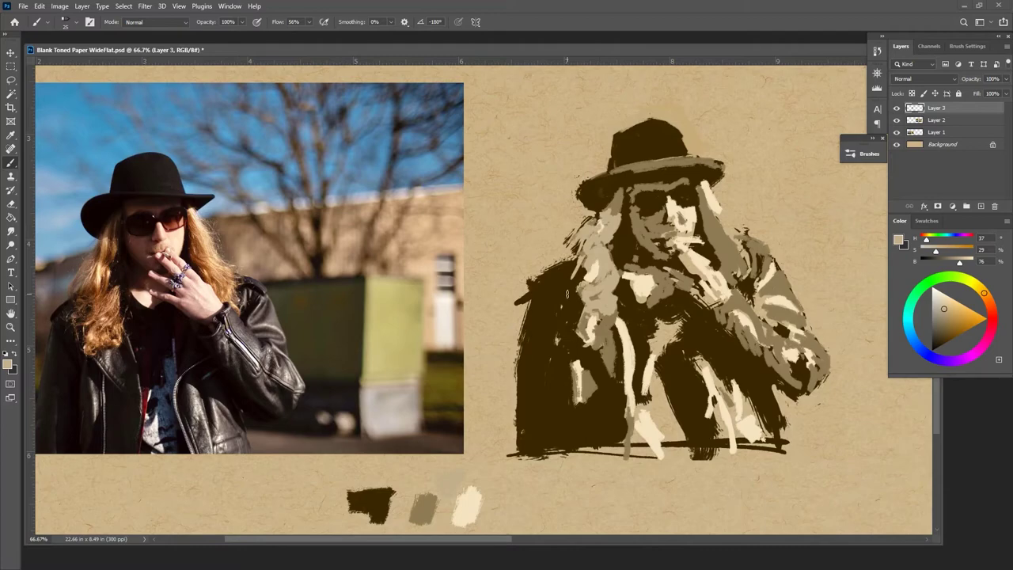
Paint the light tan down the hair right of the face, from the hat brim to the shoulder
{"action": "key", "text": "ctrl+minus"}
{"action": "key", "text": "ctrl+minus"}
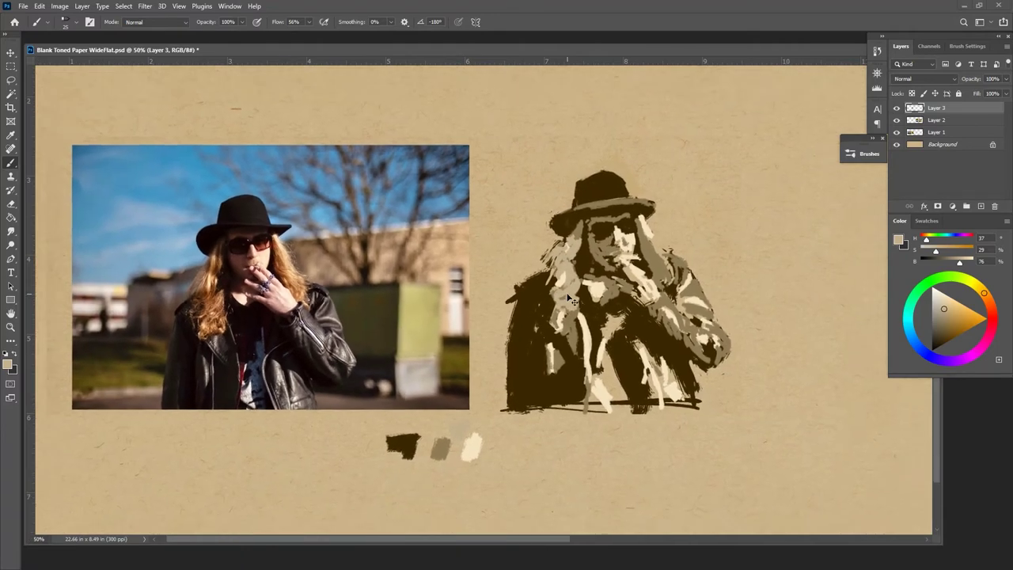
{"action": "key", "text": "ctrl+plus"}
{"action": "key", "text": "ctrl+plus"}
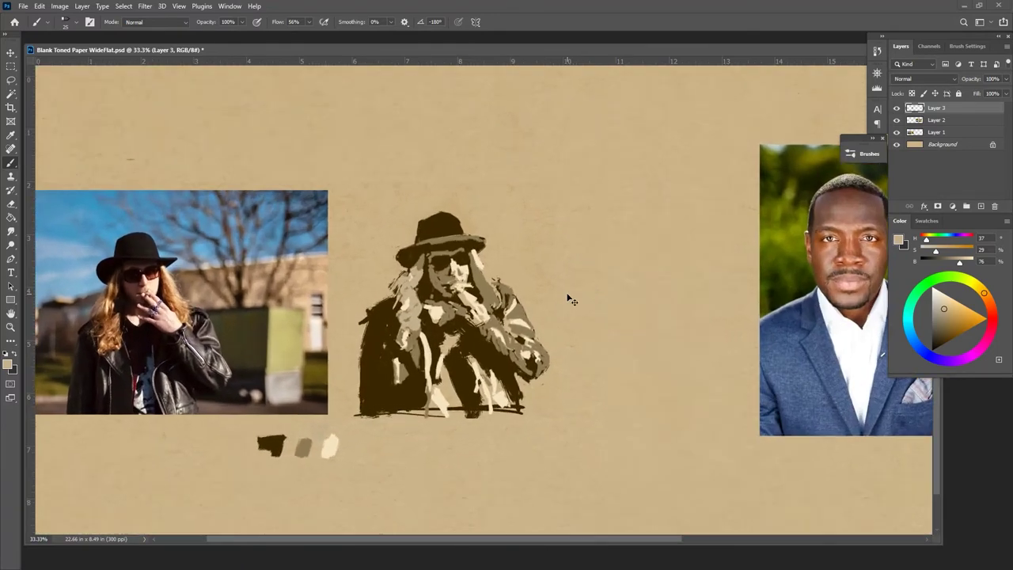
{"action": "left_click_drag", "start_coordinate": [613, 341], "coordinate": [857, 334]}
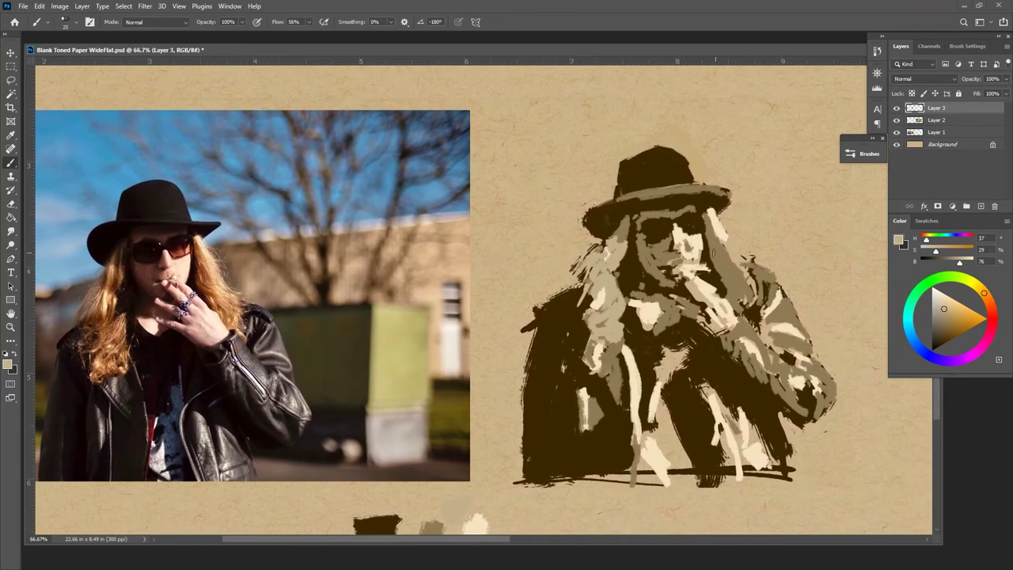
{"action": "mouse_move", "coordinate": [709, 217]}
{"action": "left_mouse_down"}
{"action": "mouse_move", "coordinate": [721, 257]}
{"action": "mouse_move", "coordinate": [749, 291]}
{"action": "left_mouse_up"}
{"action": "mouse_move", "coordinate": [722, 253]}
{"action": "left_mouse_down"}
{"action": "mouse_move", "coordinate": [736, 277]}
{"action": "mouse_move", "coordinate": [714, 239]}
{"action": "mouse_move", "coordinate": [748, 305]}
{"action": "left_mouse_up"}
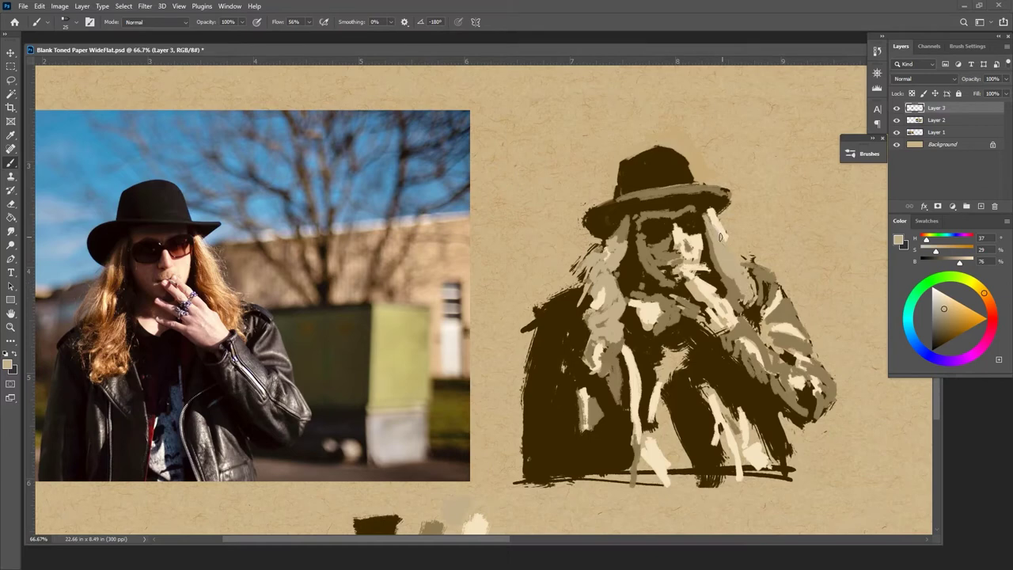
Add cream highlights along the outer edge of the hair right of the face, and resample the light tan
{"action": "left_click", "coordinate": [712, 269], "text": "alt"}
{"action": "mouse_move", "coordinate": [724, 244]}
{"action": "left_mouse_down"}
{"action": "mouse_move", "coordinate": [752, 274]}
{"action": "mouse_move", "coordinate": [748, 286]}
{"action": "left_mouse_up"}
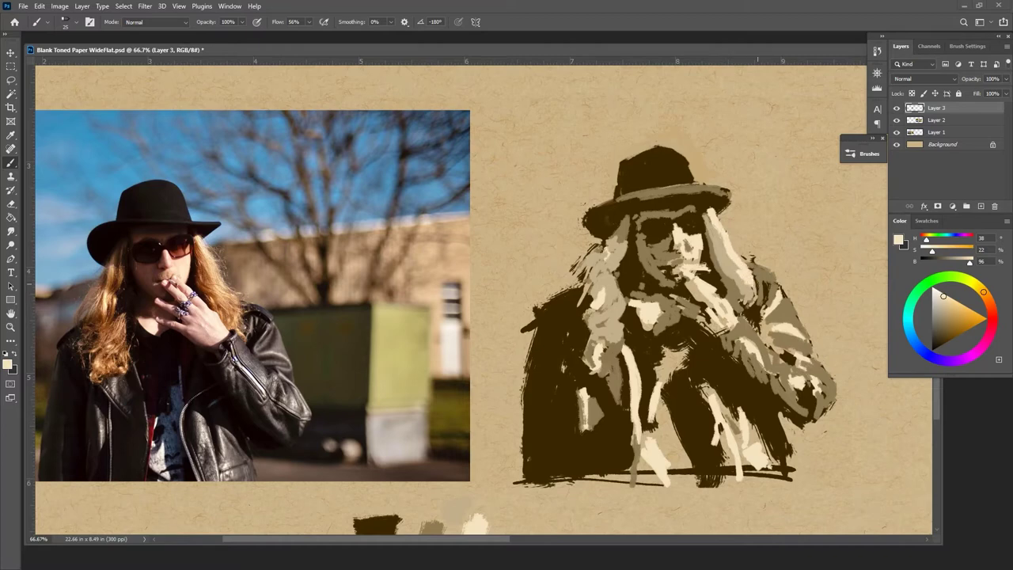
{"action": "left_click", "coordinate": [737, 263], "text": "alt"}
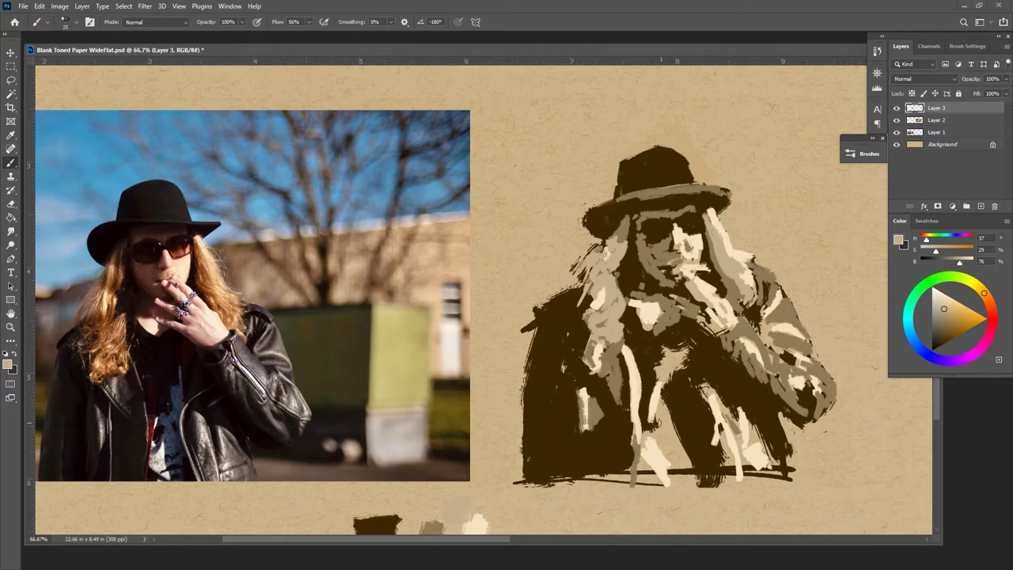
Paint the sampled mid-tone over the chest and lower shirt, and trim the light collar patch with dark brown
{"action": "left_click", "coordinate": [696, 416], "text": "alt"}
{"action": "left_click_drag", "start_coordinate": [669, 420], "coordinate": [686, 467]}
{"action": "mouse_move", "coordinate": [672, 419]}
{"action": "left_mouse_down"}
{"action": "mouse_move", "coordinate": [679, 464]}
{"action": "mouse_move", "coordinate": [695, 468]}
{"action": "mouse_move", "coordinate": [671, 461]}
{"action": "mouse_move", "coordinate": [663, 402]}
{"action": "mouse_move", "coordinate": [671, 453]}
{"action": "mouse_move", "coordinate": [667, 435]}
{"action": "left_mouse_up"}
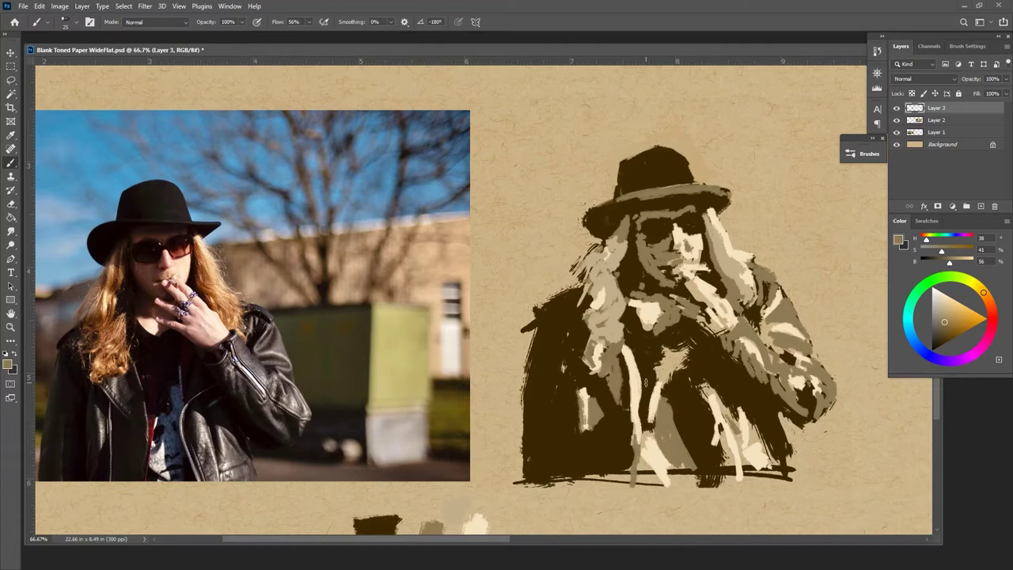
{"action": "mouse_move", "coordinate": [662, 368]}
{"action": "left_mouse_down"}
{"action": "mouse_move", "coordinate": [657, 387]}
{"action": "mouse_move", "coordinate": [687, 347]}
{"action": "mouse_move", "coordinate": [658, 370]}
{"action": "mouse_move", "coordinate": [688, 345]}
{"action": "left_mouse_up"}
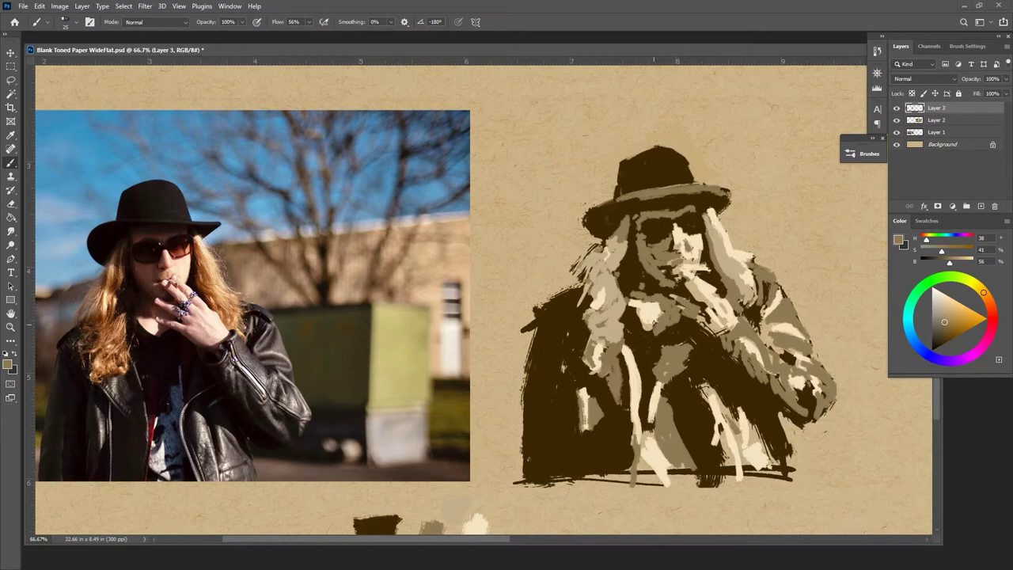
{"action": "left_click", "coordinate": [640, 358], "text": "alt"}
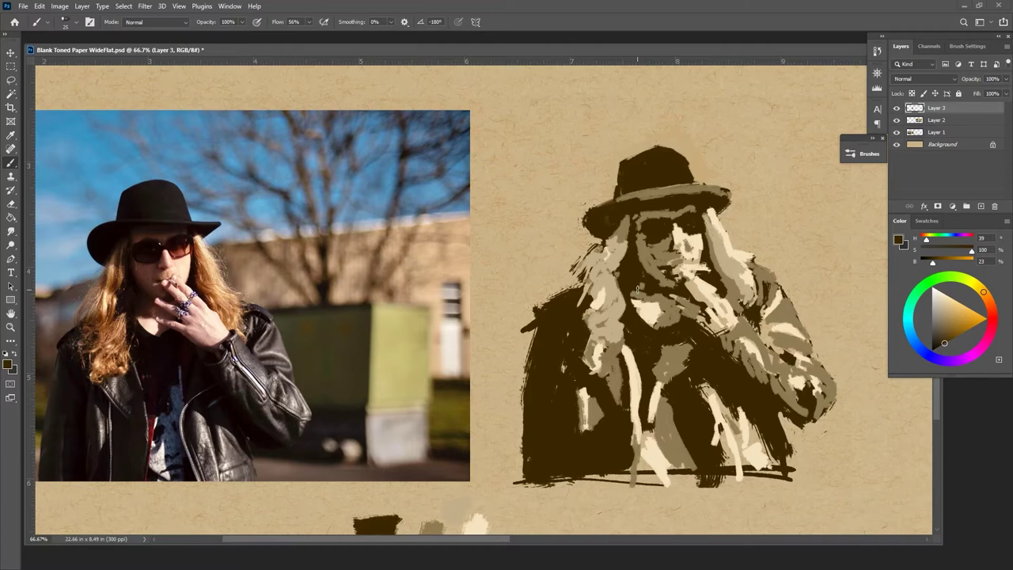
Sample the mid-tone and paint long vertical fold highlights on the dark jacket sleeve left of the hair
{"action": "left_click", "coordinate": [744, 350], "text": "alt"}
{"action": "left_click_drag", "start_coordinate": [541, 326], "coordinate": [534, 383]}
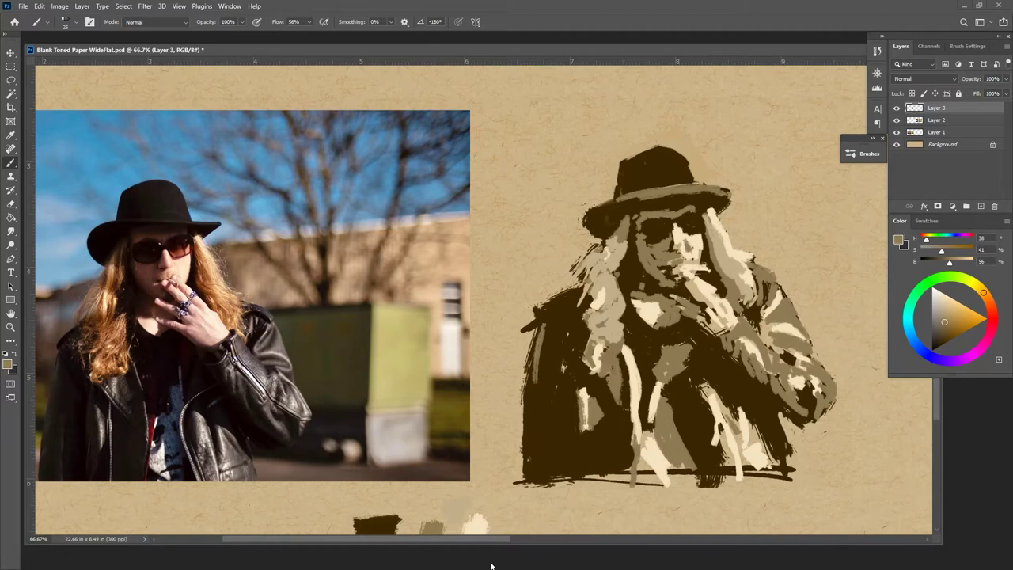
{"action": "mouse_move", "coordinate": [543, 403]}
{"action": "left_mouse_down"}
{"action": "mouse_move", "coordinate": [545, 473]}
{"action": "mouse_move", "coordinate": [544, 431]}
{"action": "left_mouse_up"}
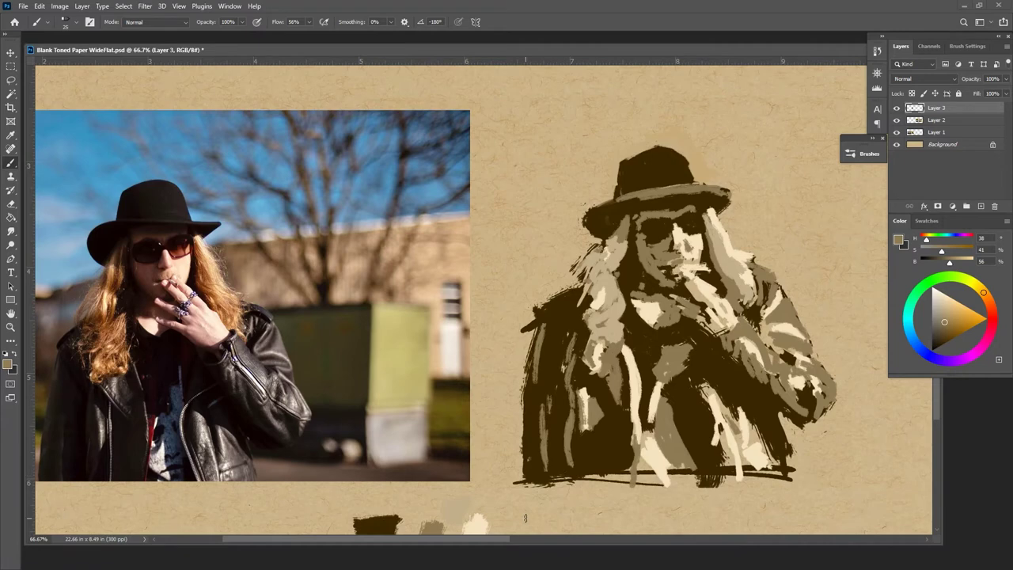
{"action": "left_click_drag", "start_coordinate": [607, 481], "coordinate": [624, 373]}
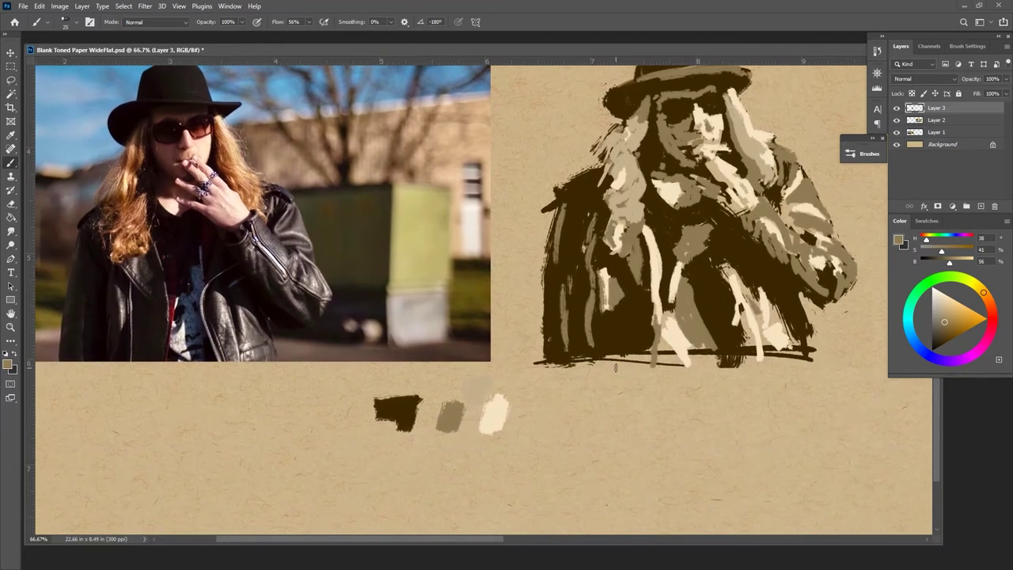
Mix a deeper mid-brown at 60% saturation and 40% brightness, and paint its swatch above the dark and mid-tone swatches
{"action": "left_click", "coordinate": [404, 410], "text": "alt"}
{"action": "left_click", "coordinate": [449, 413], "text": "alt"}
{"action": "left_click_drag", "start_coordinate": [945, 323], "coordinate": [945, 334]}
{"action": "left_click_drag", "start_coordinate": [432, 383], "coordinate": [426, 388]}
Paint the deeper mid-brown along the folds of the shadowed sleeve, the shoulder beside the hair and the opposite jacket front
{"action": "left_click_drag", "start_coordinate": [564, 292], "coordinate": [566, 339]}
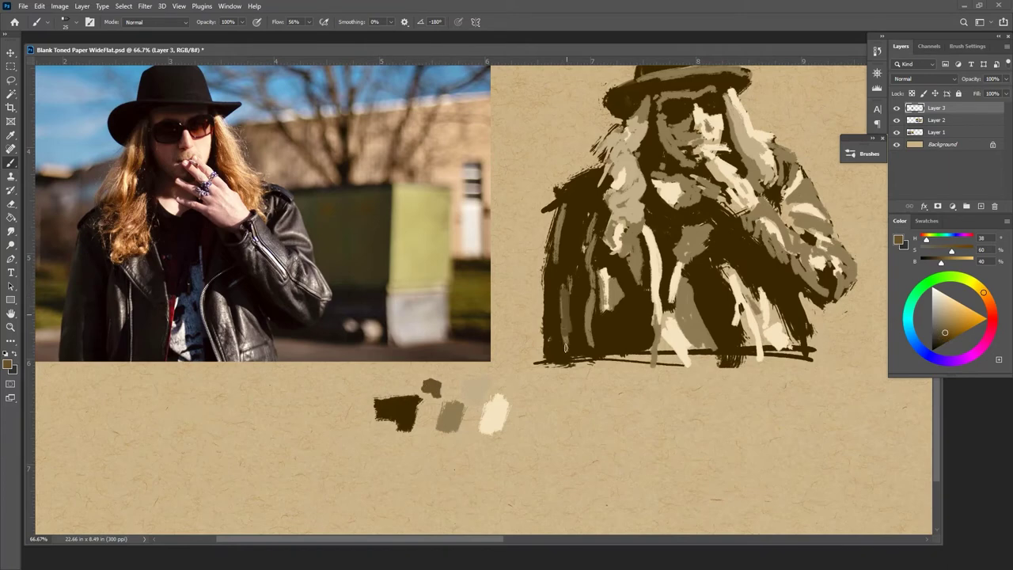
{"action": "mouse_move", "coordinate": [592, 242]}
{"action": "left_mouse_down"}
{"action": "mouse_move", "coordinate": [589, 345]}
{"action": "mouse_move", "coordinate": [590, 228]}
{"action": "mouse_move", "coordinate": [586, 255]}
{"action": "left_mouse_up"}
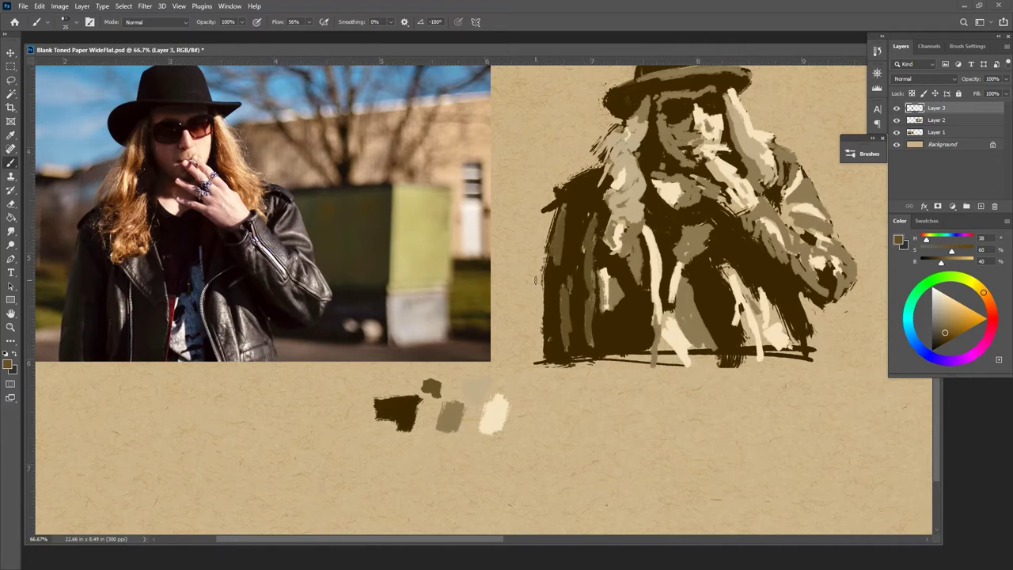
{"action": "mouse_move", "coordinate": [762, 277]}
{"action": "left_mouse_down"}
{"action": "mouse_move", "coordinate": [757, 304]}
{"action": "mouse_move", "coordinate": [750, 284]}
{"action": "mouse_move", "coordinate": [767, 291]}
{"action": "left_mouse_up"}
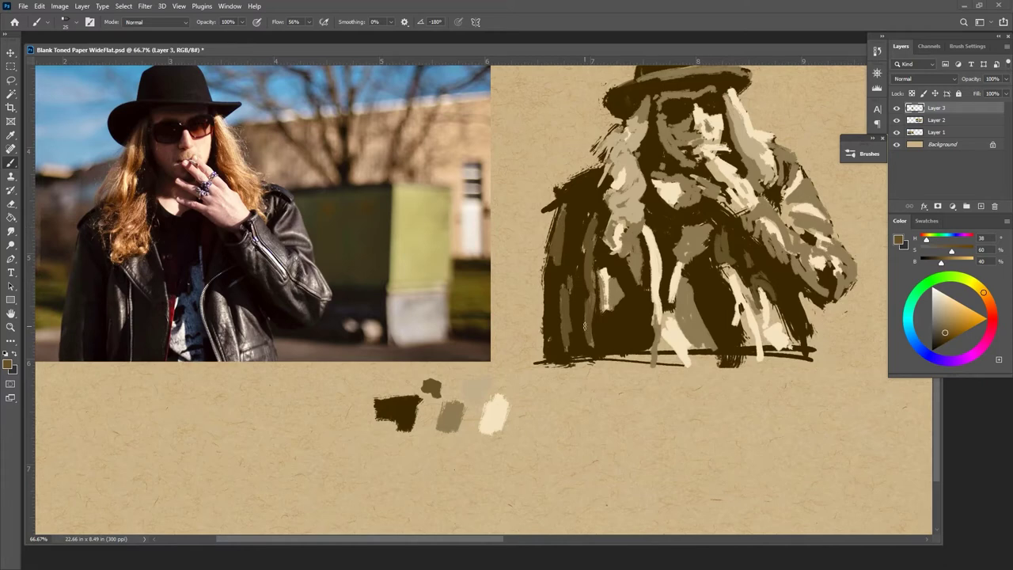
{"action": "mouse_move", "coordinate": [680, 309]}
{"action": "left_mouse_down"}
{"action": "mouse_move", "coordinate": [692, 346]}
{"action": "mouse_move", "coordinate": [694, 310]}
{"action": "mouse_move", "coordinate": [712, 341]}
{"action": "mouse_move", "coordinate": [686, 286]}
{"action": "mouse_move", "coordinate": [686, 312]}
{"action": "left_mouse_up"}
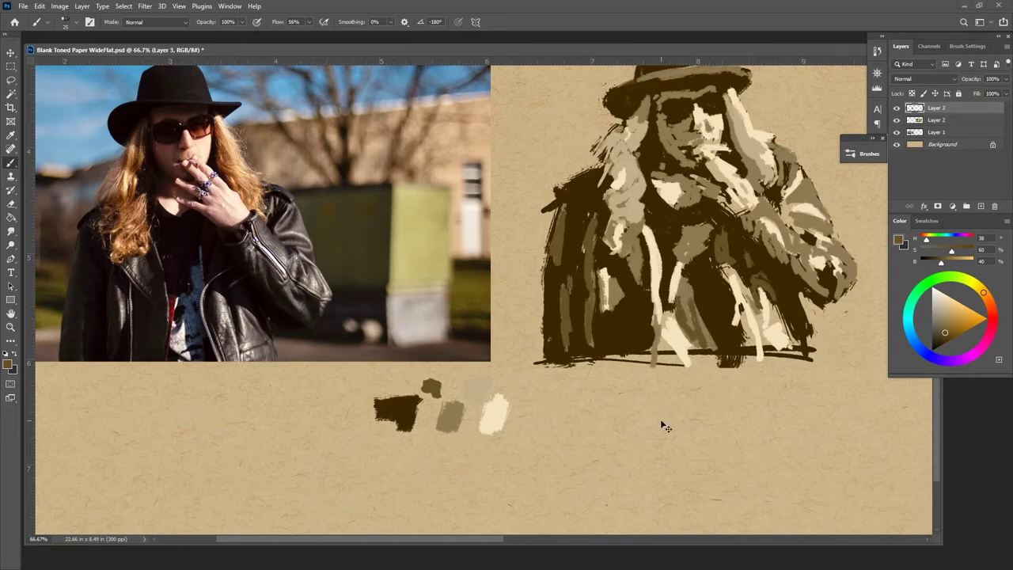
{"action": "key", "text": "ctrl+z"}
{"action": "key", "text": "ctrl+z"}
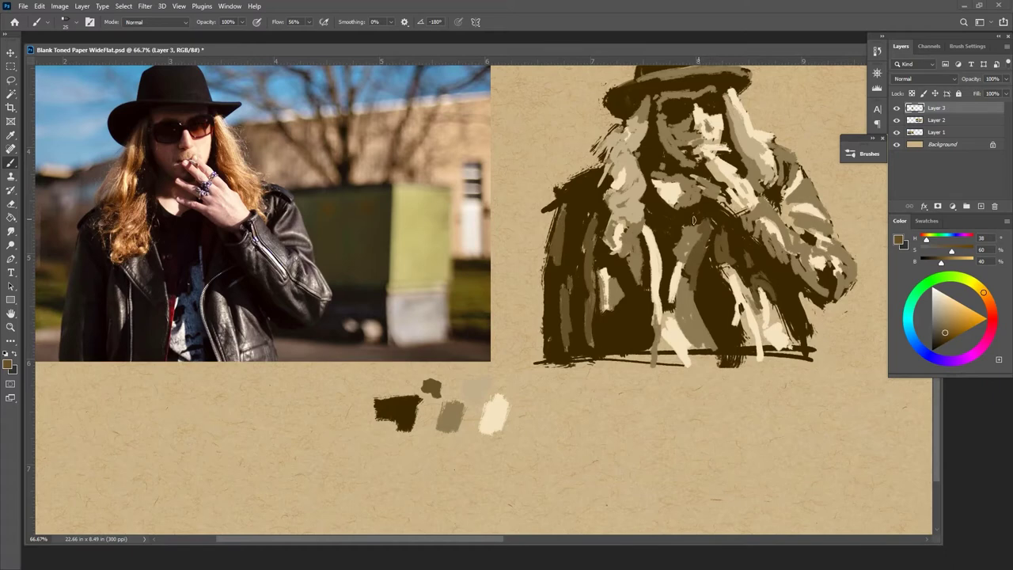
Paint the deeper mid-brown down the chest and over the lower shirt inside the jacket opening
{"action": "left_click_drag", "start_coordinate": [695, 233], "coordinate": [686, 260]}
{"action": "left_click_drag", "start_coordinate": [685, 252], "coordinate": [682, 269]}
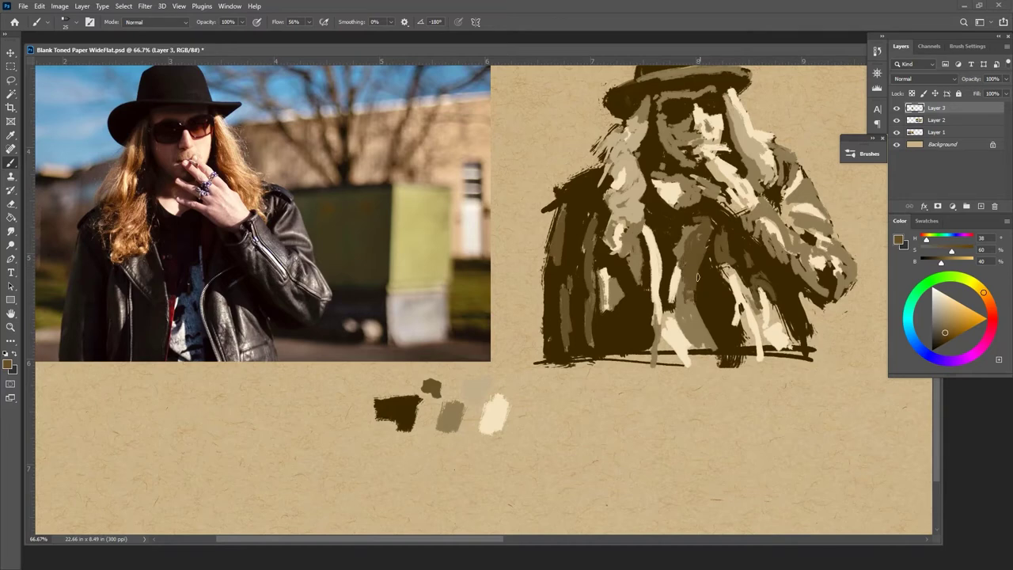
{"action": "mouse_move", "coordinate": [692, 302]}
{"action": "left_mouse_down"}
{"action": "mouse_move", "coordinate": [713, 348]}
{"action": "mouse_move", "coordinate": [701, 348]}
{"action": "mouse_move", "coordinate": [707, 342]}
{"action": "left_mouse_up"}
Paint thin cream lines along the inner edge of the jacket opening, and touch up the lower shirt with a sampled tone
{"action": "key", "text": "alt"}
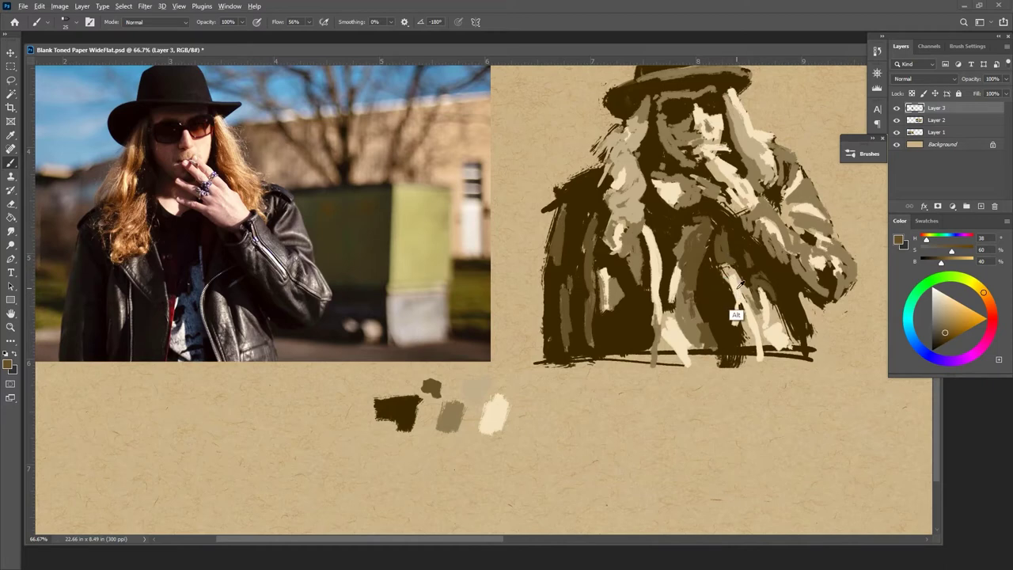
{"action": "left_click", "coordinate": [738, 315], "text": "alt"}
{"action": "mouse_move", "coordinate": [706, 254]}
{"action": "left_mouse_down"}
{"action": "mouse_move", "coordinate": [696, 294]}
{"action": "mouse_move", "coordinate": [727, 358]}
{"action": "left_mouse_up"}
{"action": "left_click_drag", "start_coordinate": [701, 313], "coordinate": [705, 262]}
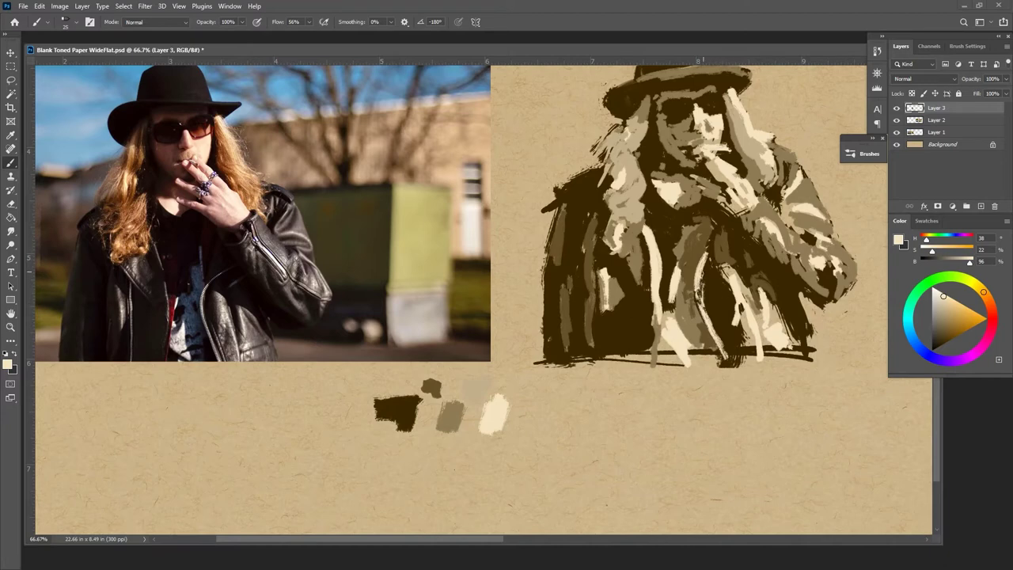
{"action": "left_click", "coordinate": [704, 335], "text": "alt"}
{"action": "mouse_move", "coordinate": [703, 329]}
{"action": "left_mouse_down"}
{"action": "mouse_move", "coordinate": [700, 315]}
{"action": "mouse_move", "coordinate": [715, 354]}
{"action": "mouse_move", "coordinate": [699, 320]}
{"action": "mouse_move", "coordinate": [700, 349]}
{"action": "left_mouse_up"}
{"action": "left_click", "coordinate": [717, 311], "text": "alt"}
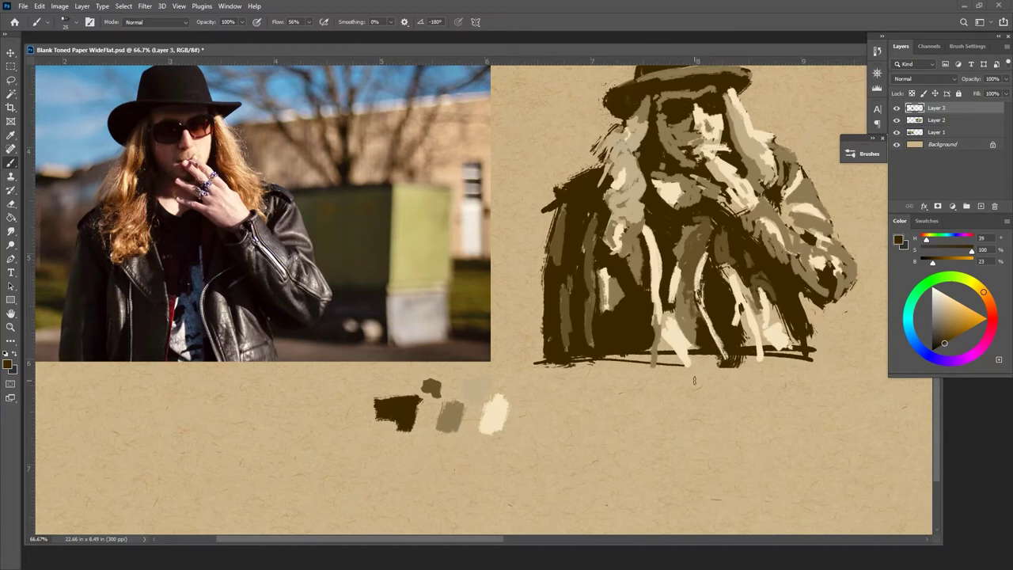
Sample the deeper mid-brown from the jacket and dab it onto the raised sleeve between shoulder and elbow
{"action": "key", "text": "ctrl+minus"}
{"action": "key", "text": "ctrl+minus"}
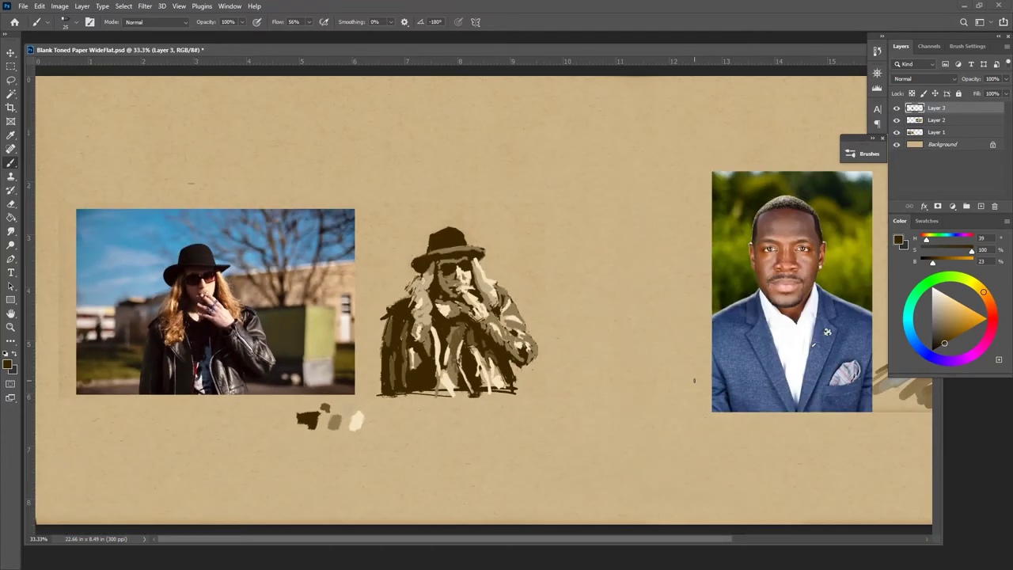
{"action": "key", "text": "ctrl+plus"}
{"action": "key", "text": "ctrl+plus"}
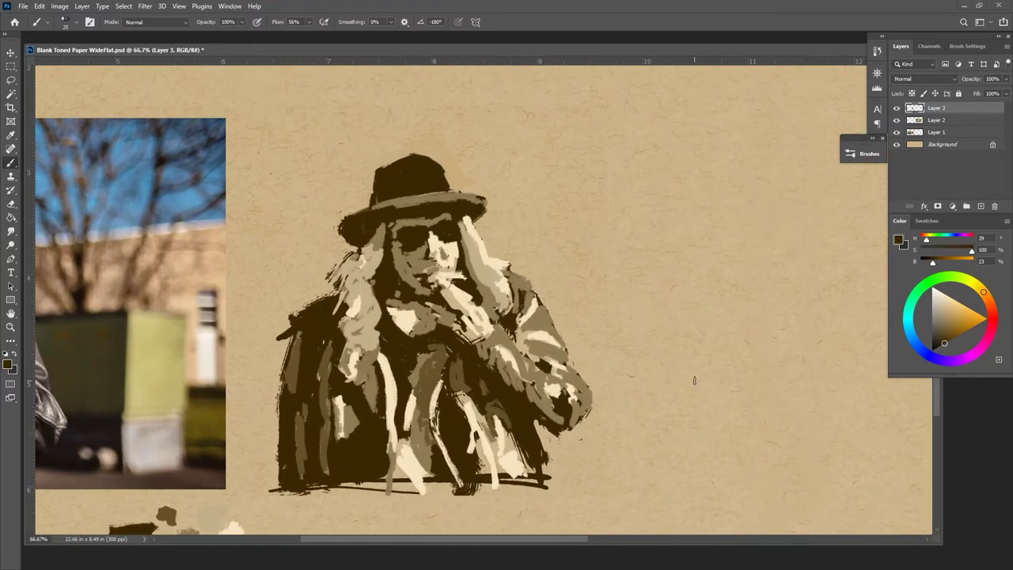
{"action": "left_click_drag", "start_coordinate": [612, 372], "coordinate": [787, 317]}
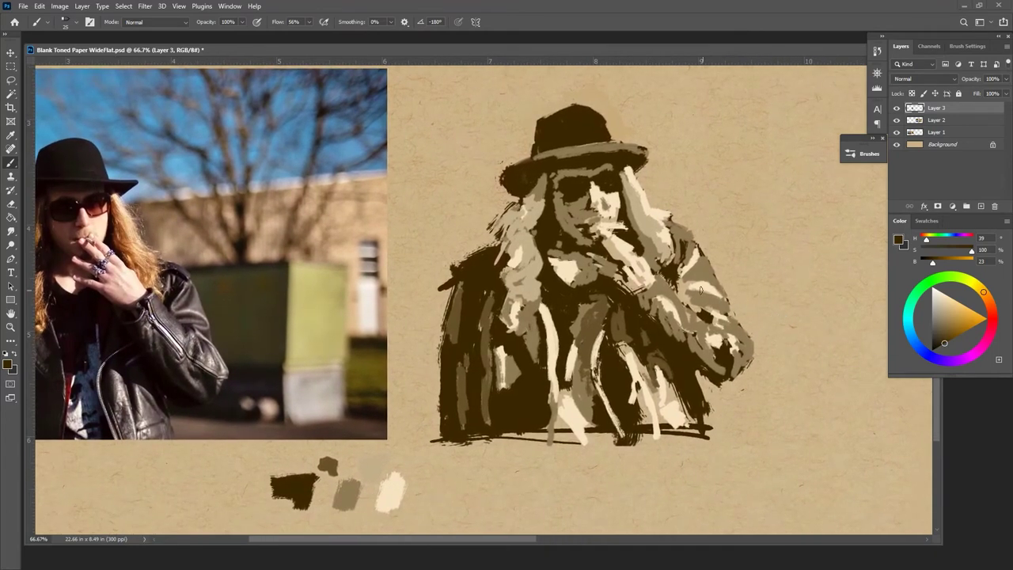
{"action": "left_click", "coordinate": [465, 404], "text": "alt"}
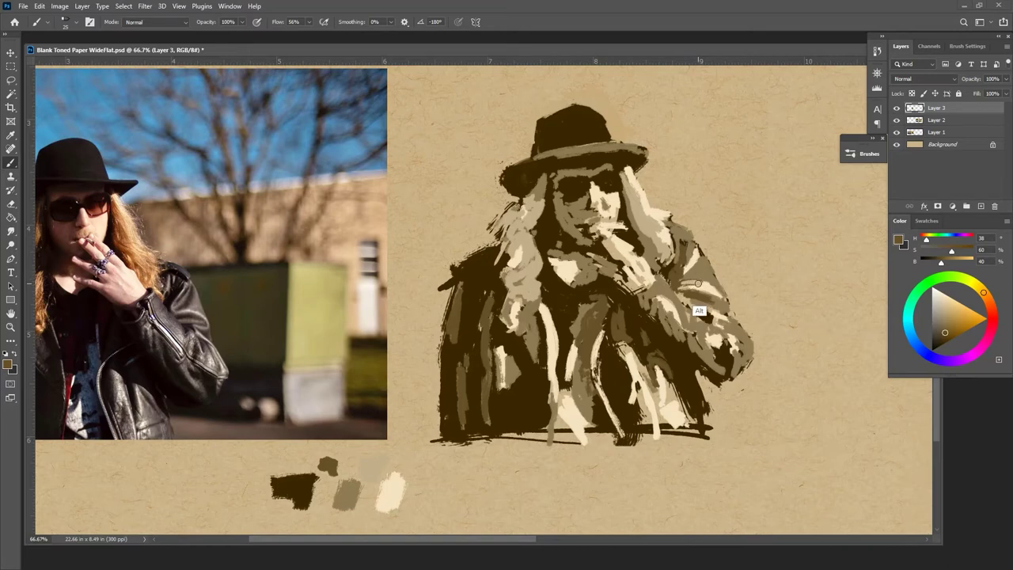
{"action": "left_click", "coordinate": [708, 314]}
{"action": "left_click", "coordinate": [506, 224]}
{"action": "left_click", "coordinate": [707, 319]}
{"action": "left_click", "coordinate": [493, 223]}
Rework the raised sleeve's highlights and folds with sampled cream, mid-brown and dark brown
{"action": "left_click", "coordinate": [710, 316], "text": "alt"}
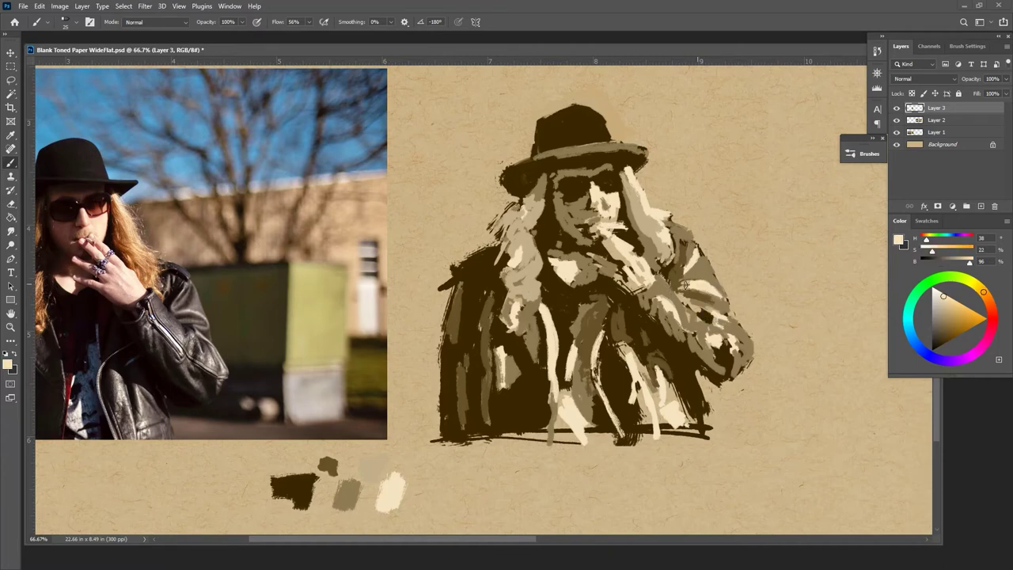
{"action": "left_click", "coordinate": [700, 280], "text": "alt"}
{"action": "left_click", "coordinate": [694, 317], "text": "alt"}
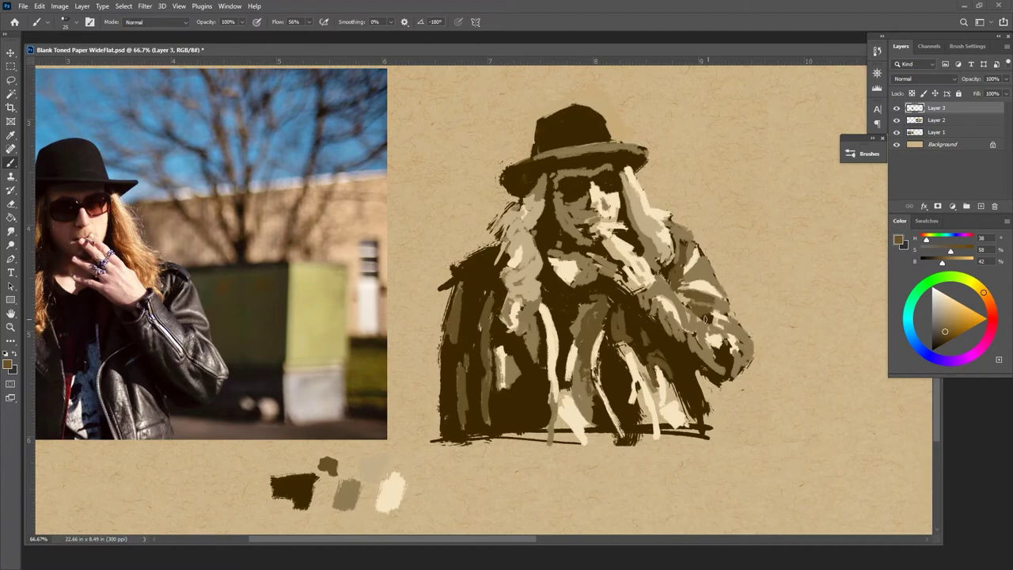
{"action": "left_click", "coordinate": [703, 317], "text": "alt"}
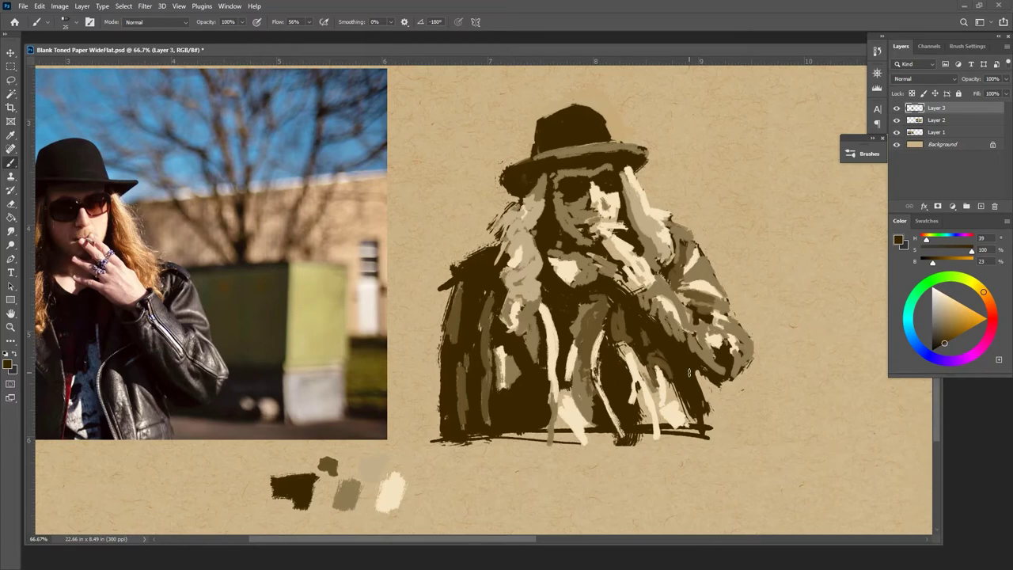
Paint light tan and cream over the lower jacket front beneath the raised arm, and extend the cream highlight on the lit cheek
{"action": "left_click", "coordinate": [380, 479], "text": "alt"}
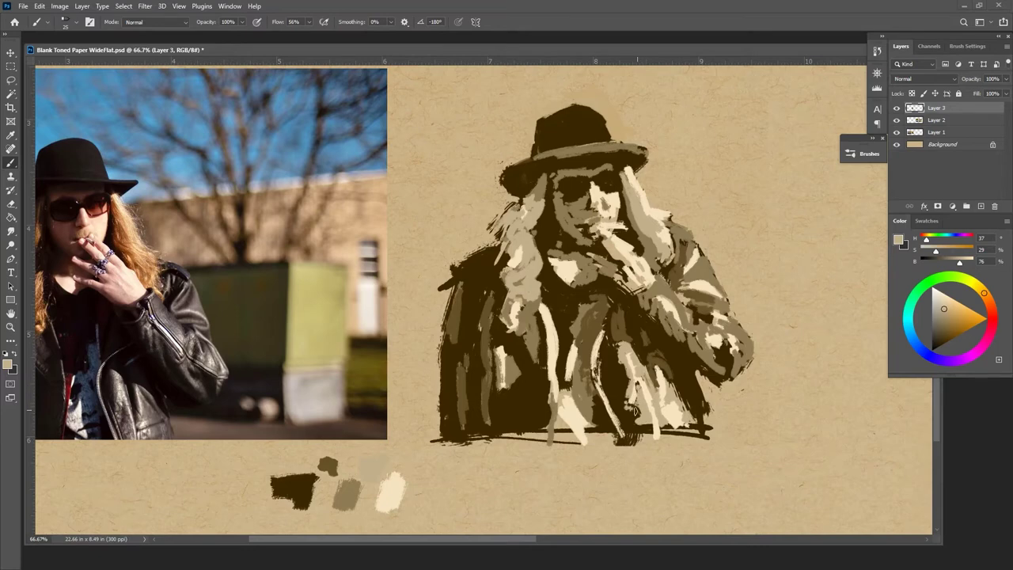
{"action": "left_click_drag", "start_coordinate": [626, 409], "coordinate": [637, 440]}
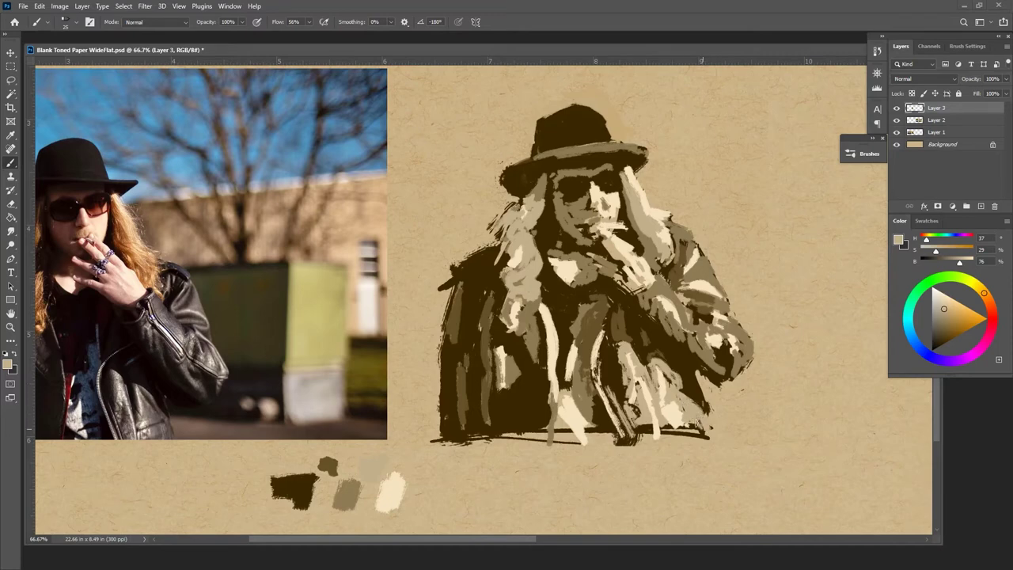
{"action": "left_click", "coordinate": [680, 415], "text": "alt"}
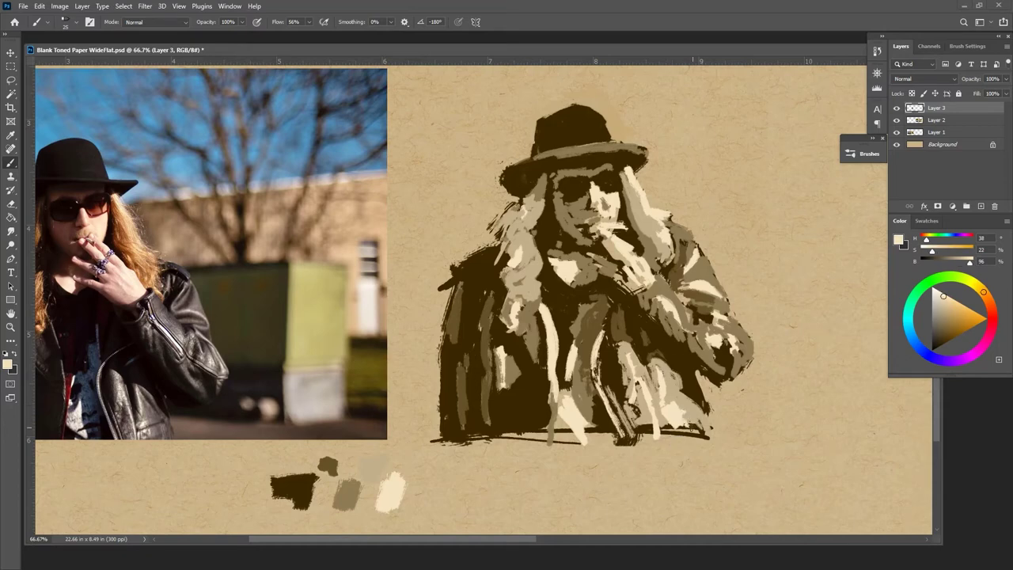
{"action": "left_click_drag", "start_coordinate": [678, 418], "coordinate": [678, 399]}
{"action": "left_click", "coordinate": [695, 444], "text": "alt"}
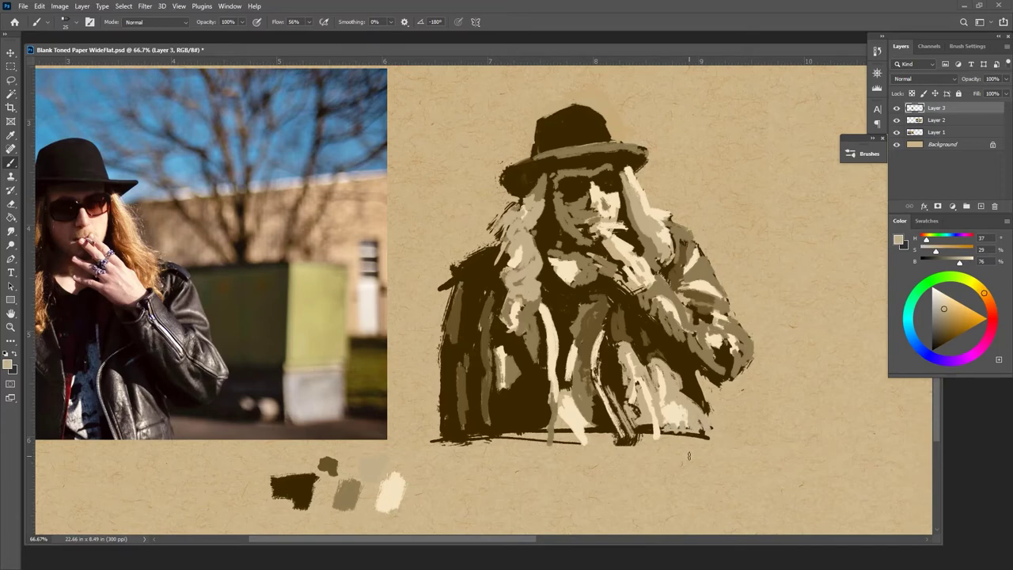
{"action": "left_click", "coordinate": [614, 236], "text": "alt"}
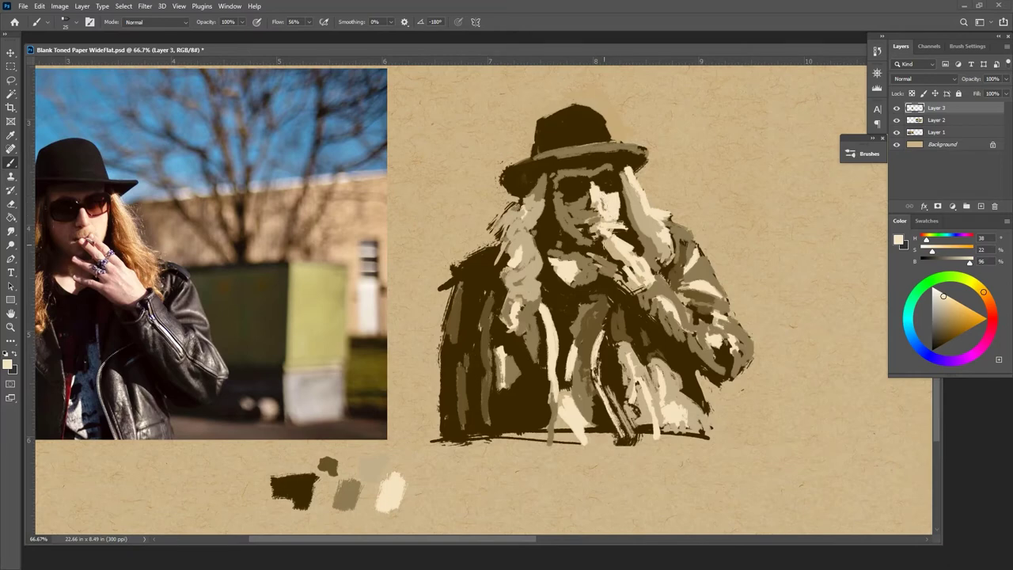
Reduce the brush size to 10 and make two short cream strokes on the blank paper right of the figure's face
{"action": "key", "text": "ctrl+minus"}
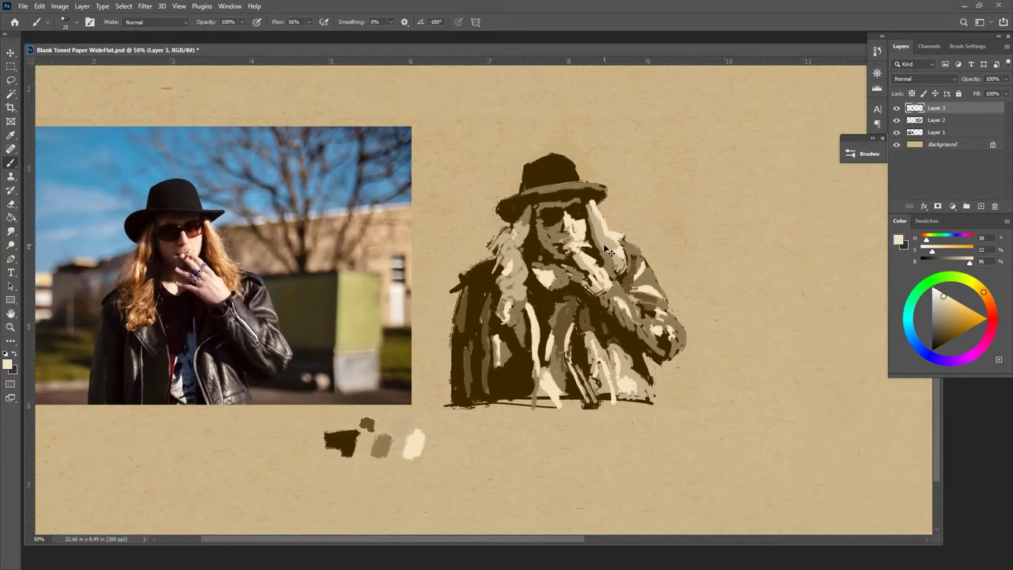
{"action": "key", "text": "ctrl+minus"}
{"action": "key", "text": "ctrl+minus"}
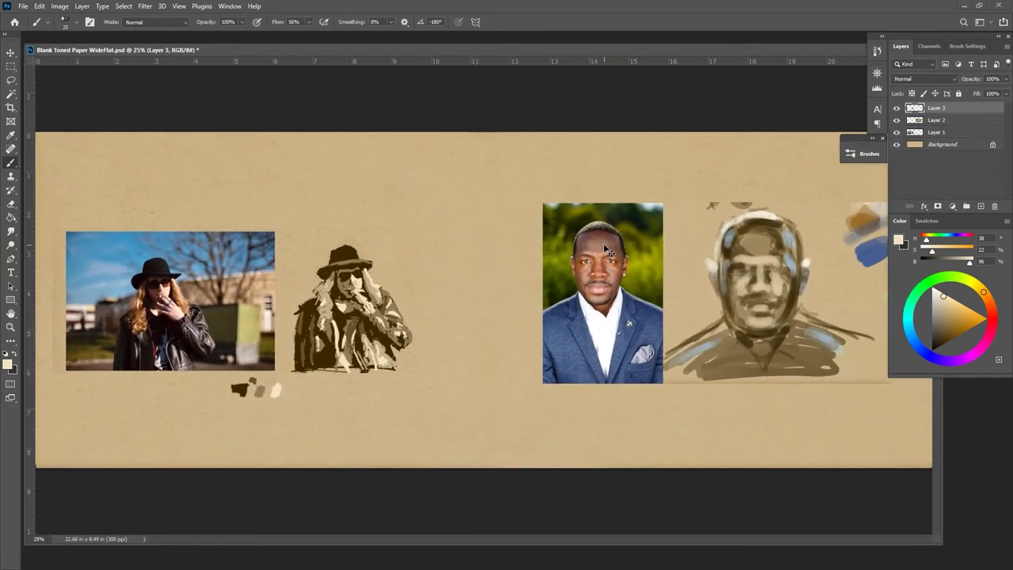
{"action": "key", "text": "ctrl+plus"}
{"action": "key", "text": "ctrl+plus"}
{"action": "key", "text": "ctrl+plus"}
{"action": "mouse_move", "coordinate": [524, 403]}
{"action": "left_mouse_down"}
{"action": "mouse_move", "coordinate": [703, 391]}
{"action": "mouse_move", "coordinate": [766, 407]}
{"action": "left_mouse_up"}
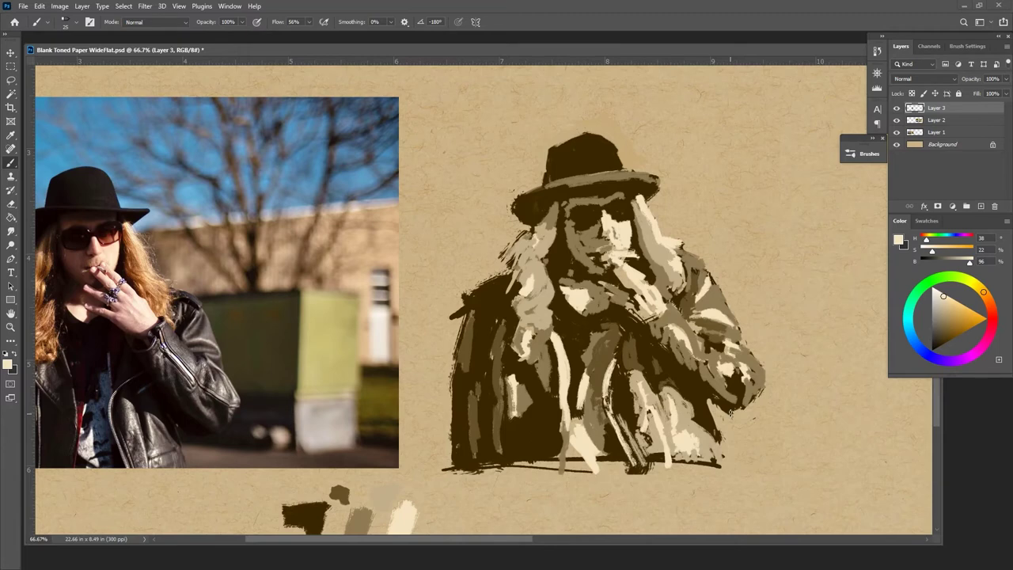
{"action": "mouse_move", "coordinate": [747, 249]}
{"action": "left_mouse_down"}
{"action": "mouse_move", "coordinate": [781, 249]}
{"action": "mouse_move", "coordinate": [773, 261]}
{"action": "mouse_move", "coordinate": [784, 285]}
{"action": "mouse_move", "coordinate": [788, 269]}
{"action": "mouse_move", "coordinate": [767, 235]}
{"action": "mouse_move", "coordinate": [781, 211]}
{"action": "mouse_move", "coordinate": [793, 259]}
{"action": "mouse_move", "coordinate": [788, 304]}
{"action": "left_mouse_up"}
{"action": "mouse_move", "coordinate": [774, 212]}
{"action": "left_mouse_down"}
{"action": "mouse_move", "coordinate": [783, 278]}
{"action": "mouse_move", "coordinate": [781, 208]}
{"action": "mouse_move", "coordinate": [789, 298]}
{"action": "mouse_move", "coordinate": [802, 254]}
{"action": "mouse_move", "coordinate": [787, 221]}
{"action": "mouse_move", "coordinate": [761, 227]}
{"action": "mouse_move", "coordinate": [783, 206]}
{"action": "mouse_move", "coordinate": [780, 263]}
{"action": "mouse_move", "coordinate": [787, 252]}
{"action": "mouse_move", "coordinate": [744, 357]}
{"action": "left_mouse_up"}
{"action": "left_click_drag", "start_coordinate": [700, 215], "coordinate": [711, 234]}
{"action": "left_click_drag", "start_coordinate": [710, 216], "coordinate": [718, 232]}
Refine the mouth and the shadow side of the nose and cheek with sampled light tan, mid-tone and deeper mid-brown
{"action": "key", "text": "alt"}
{"action": "left_click", "coordinate": [619, 245], "text": "alt"}
{"action": "left_click_drag", "start_coordinate": [615, 254], "coordinate": [627, 255]}
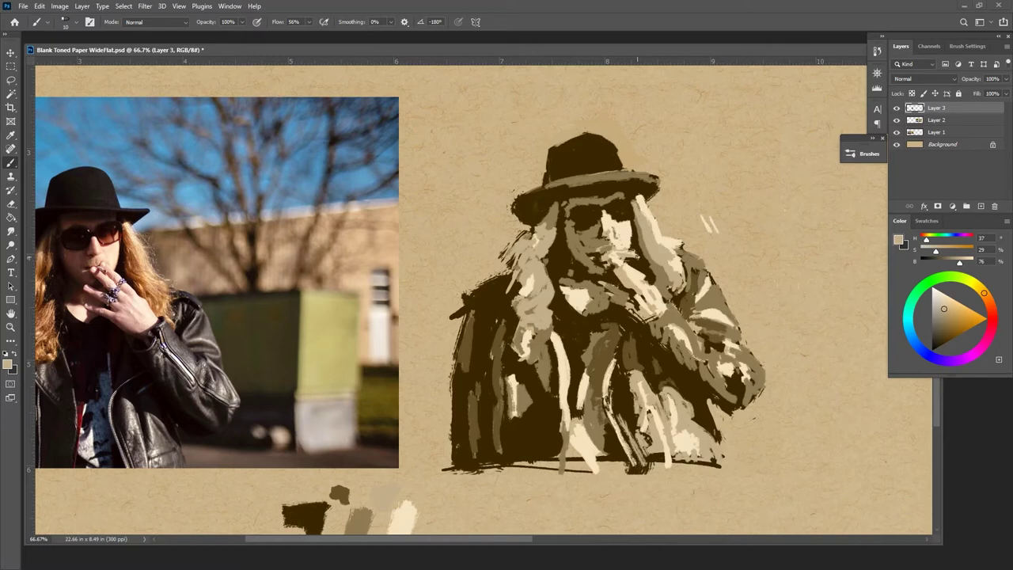
{"action": "left_click", "coordinate": [641, 240], "text": "alt"}
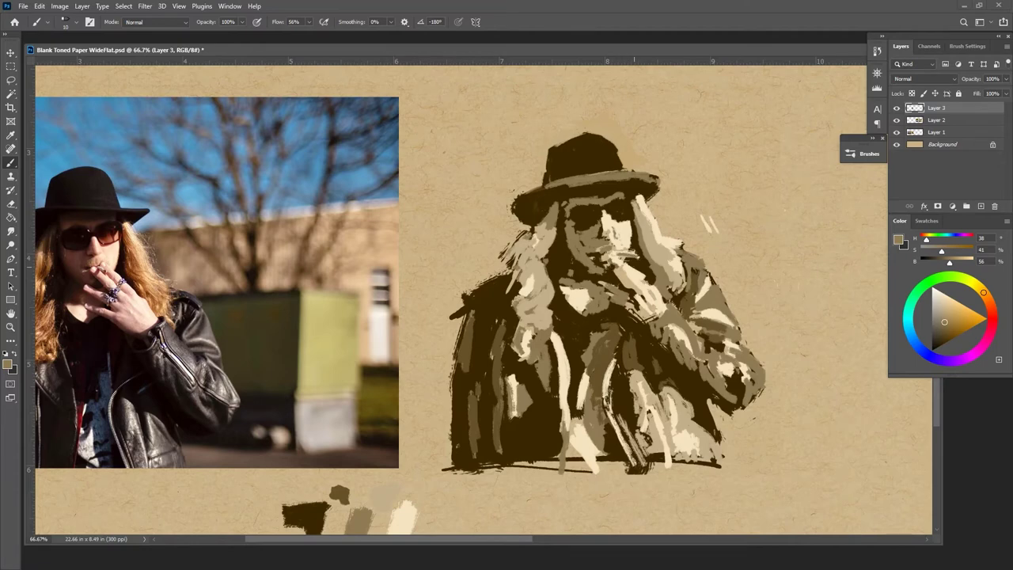
{"action": "left_click", "coordinate": [343, 491], "text": "alt"}
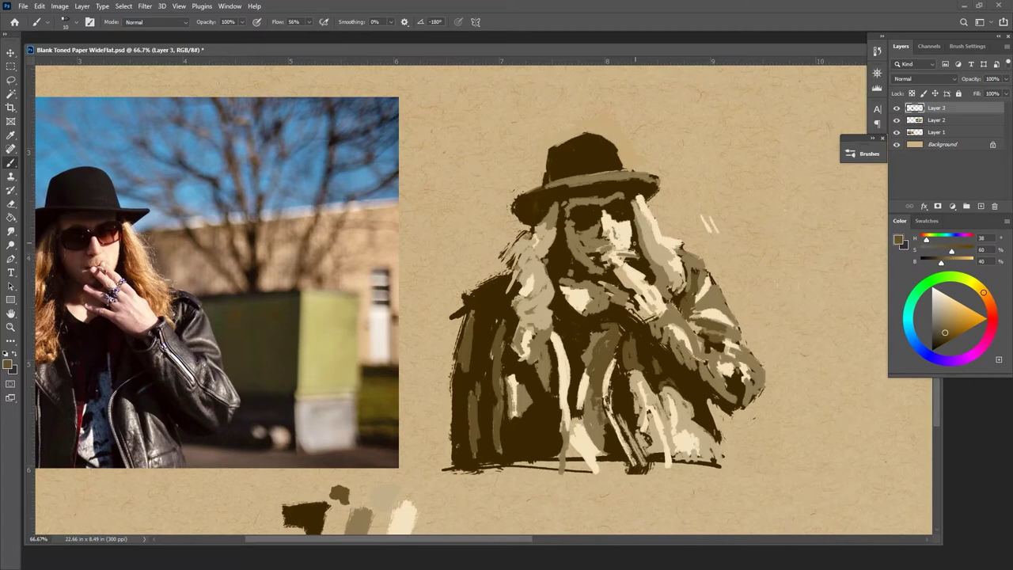
Define the cigarette and the fingers of the raised hand with sampled cream, light tan and mid-tone
{"action": "left_click", "coordinate": [633, 249], "text": "alt"}
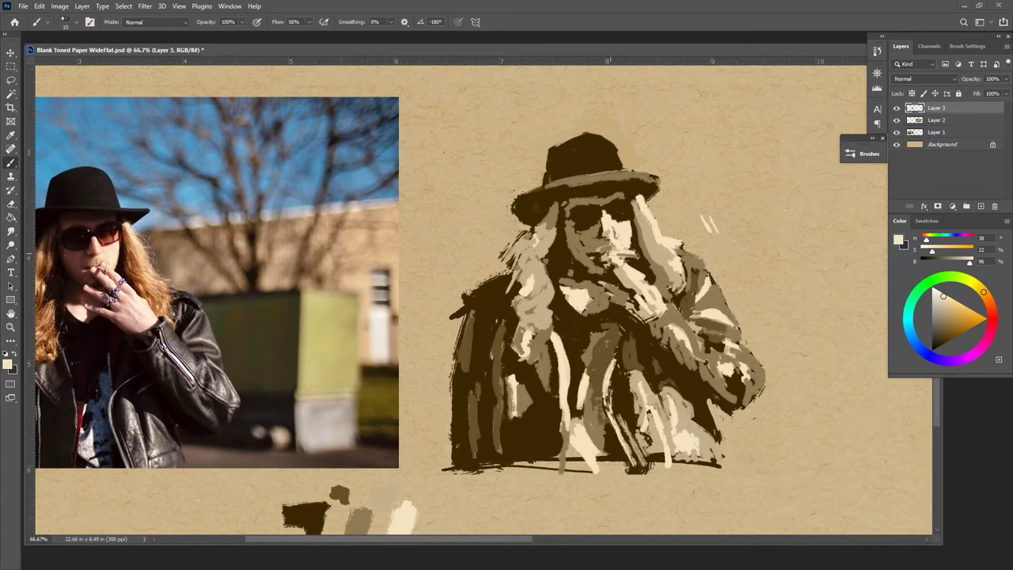
{"action": "left_click", "coordinate": [614, 279], "text": "alt"}
{"action": "left_click", "coordinate": [627, 254], "text": "alt"}
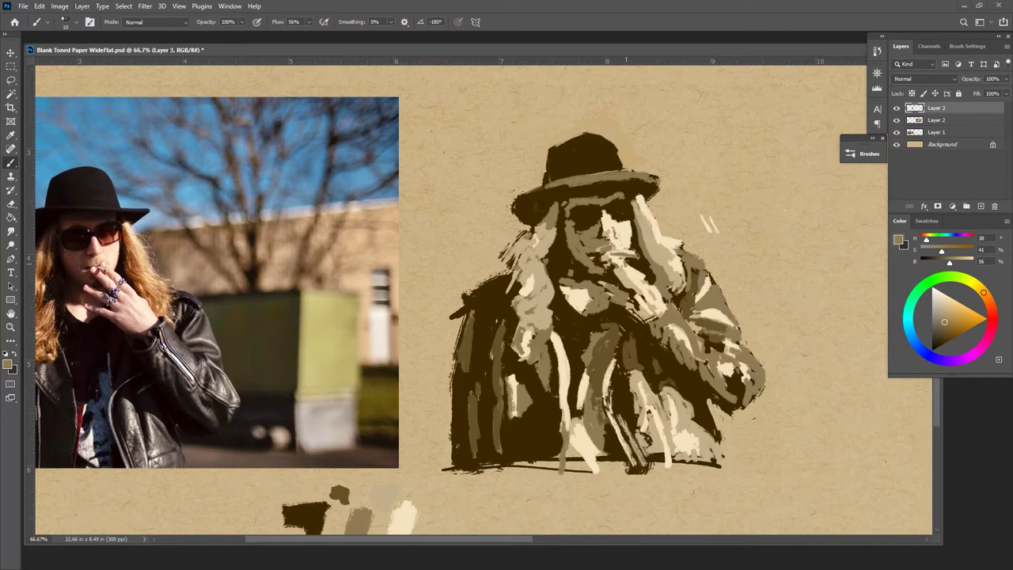
{"action": "left_click", "coordinate": [626, 293], "text": "alt"}
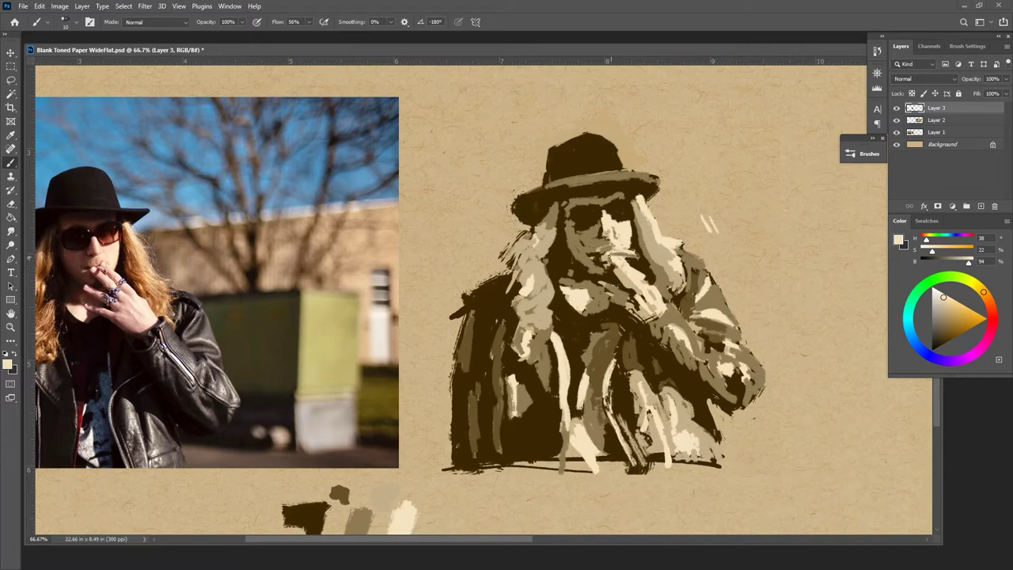
{"action": "left_click", "coordinate": [383, 526], "text": "alt"}
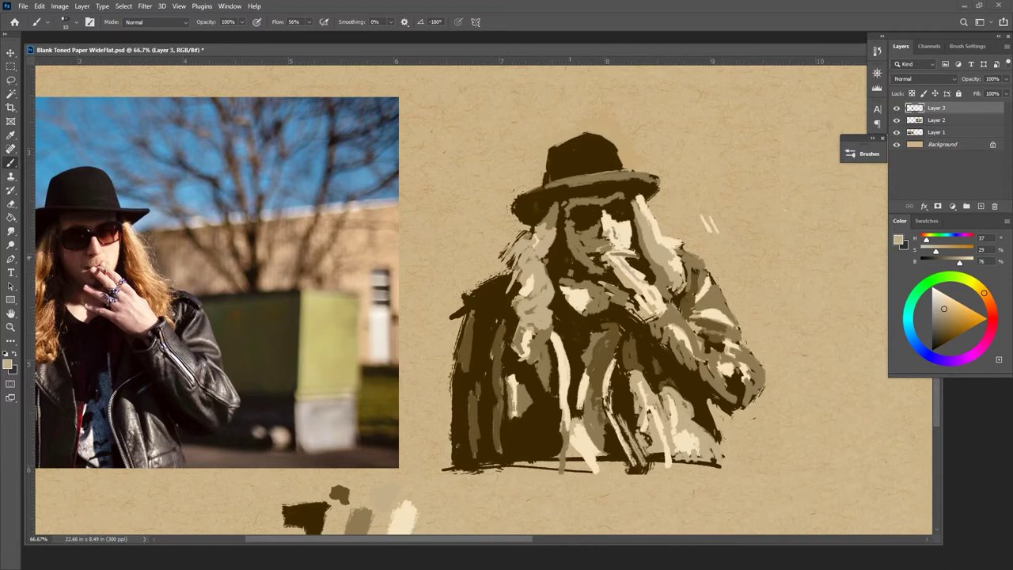
{"action": "left_click", "coordinate": [360, 508], "text": "alt"}
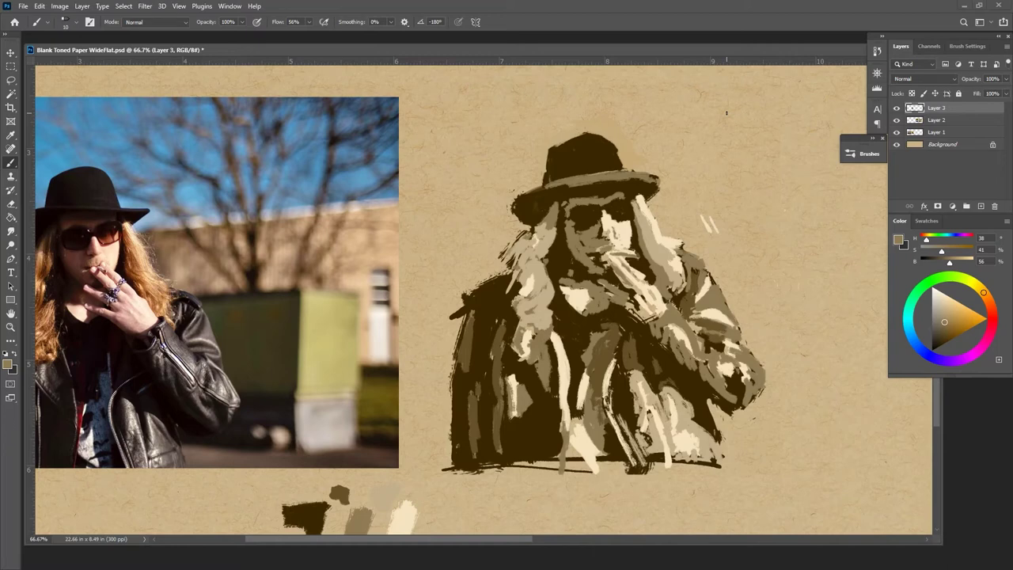
Sketch a simplified mid-tone hand right of the hat, with a block palm, two raised fingers and a curled thumb
{"action": "mouse_move", "coordinate": [748, 178]}
{"action": "left_mouse_down"}
{"action": "mouse_move", "coordinate": [743, 147]}
{"action": "mouse_move", "coordinate": [782, 150]}
{"action": "mouse_move", "coordinate": [774, 146]}
{"action": "mouse_move", "coordinate": [787, 164]}
{"action": "mouse_move", "coordinate": [752, 181]}
{"action": "mouse_move", "coordinate": [780, 181]}
{"action": "left_mouse_up"}
{"action": "mouse_move", "coordinate": [762, 142]}
{"action": "left_mouse_down"}
{"action": "mouse_move", "coordinate": [766, 116]}
{"action": "mouse_move", "coordinate": [778, 119]}
{"action": "mouse_move", "coordinate": [765, 142]}
{"action": "mouse_move", "coordinate": [747, 143]}
{"action": "left_mouse_up"}
{"action": "left_click_drag", "start_coordinate": [741, 127], "coordinate": [752, 146]}
{"action": "left_click_drag", "start_coordinate": [775, 112], "coordinate": [770, 142]}
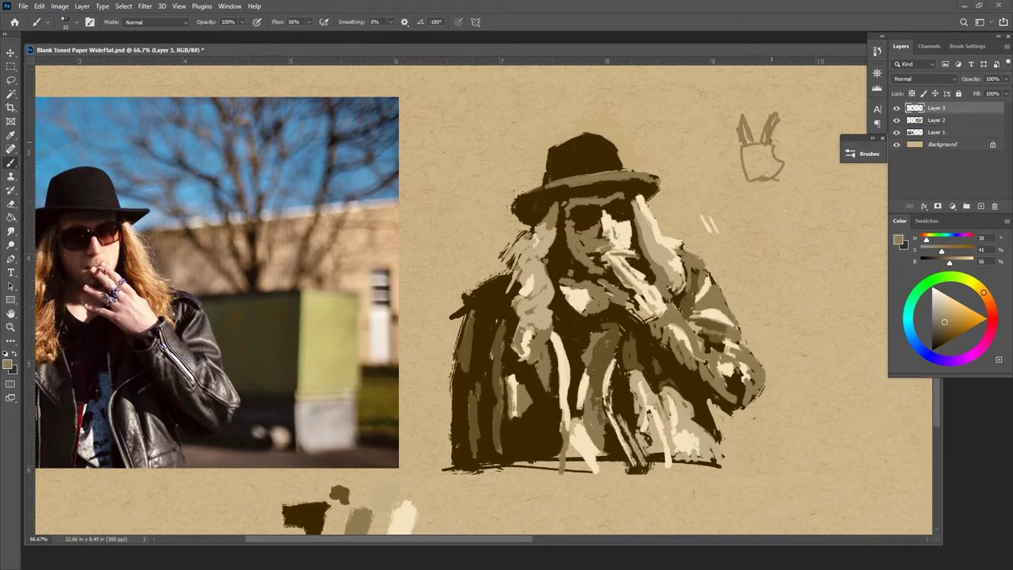
{"action": "mouse_move", "coordinate": [782, 154]}
{"action": "left_mouse_down"}
{"action": "mouse_move", "coordinate": [783, 164]}
{"action": "mouse_move", "coordinate": [772, 162]}
{"action": "left_mouse_up"}
Sketch three more simplified hands below the first, one with spread fingers and two in other finger poses
{"action": "mouse_move", "coordinate": [760, 212]}
{"action": "left_mouse_down"}
{"action": "mouse_move", "coordinate": [765, 244]}
{"action": "mouse_move", "coordinate": [783, 212]}
{"action": "mouse_move", "coordinate": [793, 230]}
{"action": "mouse_move", "coordinate": [779, 242]}
{"action": "left_mouse_up"}
{"action": "mouse_move", "coordinate": [756, 199]}
{"action": "left_mouse_down"}
{"action": "mouse_move", "coordinate": [761, 214]}
{"action": "mouse_move", "coordinate": [789, 222]}
{"action": "mouse_move", "coordinate": [819, 202]}
{"action": "mouse_move", "coordinate": [761, 209]}
{"action": "mouse_move", "coordinate": [781, 178]}
{"action": "mouse_move", "coordinate": [786, 208]}
{"action": "left_mouse_up"}
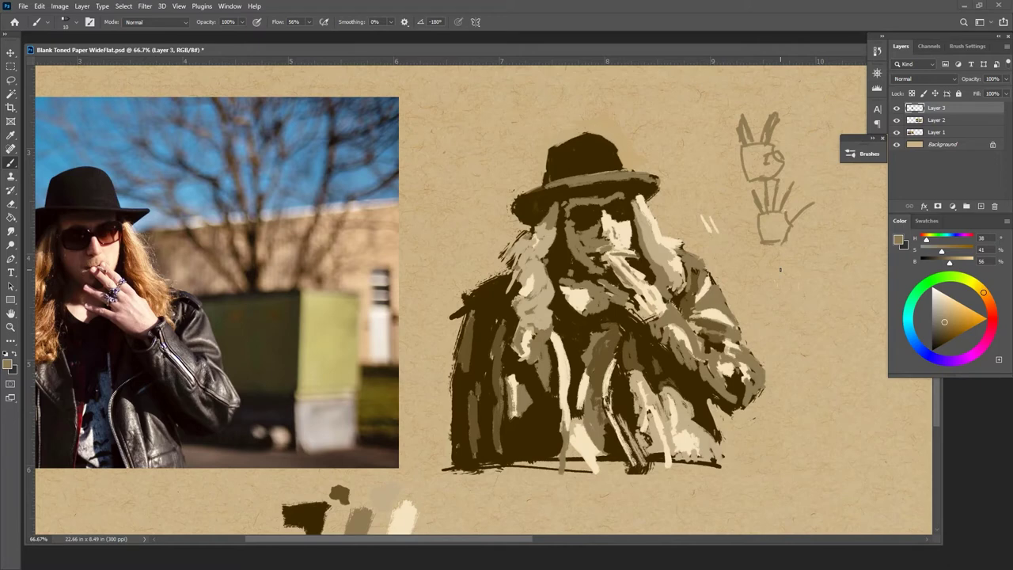
{"action": "mouse_move", "coordinate": [774, 282]}
{"action": "left_mouse_down"}
{"action": "mouse_move", "coordinate": [800, 283]}
{"action": "mouse_move", "coordinate": [816, 301]}
{"action": "mouse_move", "coordinate": [801, 319]}
{"action": "mouse_move", "coordinate": [781, 313]}
{"action": "mouse_move", "coordinate": [805, 315]}
{"action": "mouse_move", "coordinate": [806, 247]}
{"action": "left_mouse_up"}
{"action": "mouse_move", "coordinate": [777, 283]}
{"action": "left_mouse_down"}
{"action": "mouse_move", "coordinate": [794, 303]}
{"action": "mouse_move", "coordinate": [812, 298]}
{"action": "mouse_move", "coordinate": [793, 300]}
{"action": "mouse_move", "coordinate": [808, 301]}
{"action": "mouse_move", "coordinate": [802, 257]}
{"action": "left_mouse_up"}
{"action": "mouse_move", "coordinate": [800, 351]}
{"action": "left_mouse_down"}
{"action": "mouse_move", "coordinate": [829, 354]}
{"action": "mouse_move", "coordinate": [831, 364]}
{"action": "left_mouse_up"}
{"action": "mouse_move", "coordinate": [799, 344]}
{"action": "left_mouse_down"}
{"action": "mouse_move", "coordinate": [802, 379]}
{"action": "mouse_move", "coordinate": [829, 373]}
{"action": "mouse_move", "coordinate": [809, 343]}
{"action": "mouse_move", "coordinate": [818, 296]}
{"action": "mouse_move", "coordinate": [832, 355]}
{"action": "mouse_move", "coordinate": [801, 343]}
{"action": "mouse_move", "coordinate": [818, 305]}
{"action": "mouse_move", "coordinate": [825, 356]}
{"action": "mouse_move", "coordinate": [819, 295]}
{"action": "mouse_move", "coordinate": [809, 343]}
{"action": "mouse_move", "coordinate": [817, 322]}
{"action": "mouse_move", "coordinate": [833, 340]}
{"action": "left_mouse_up"}
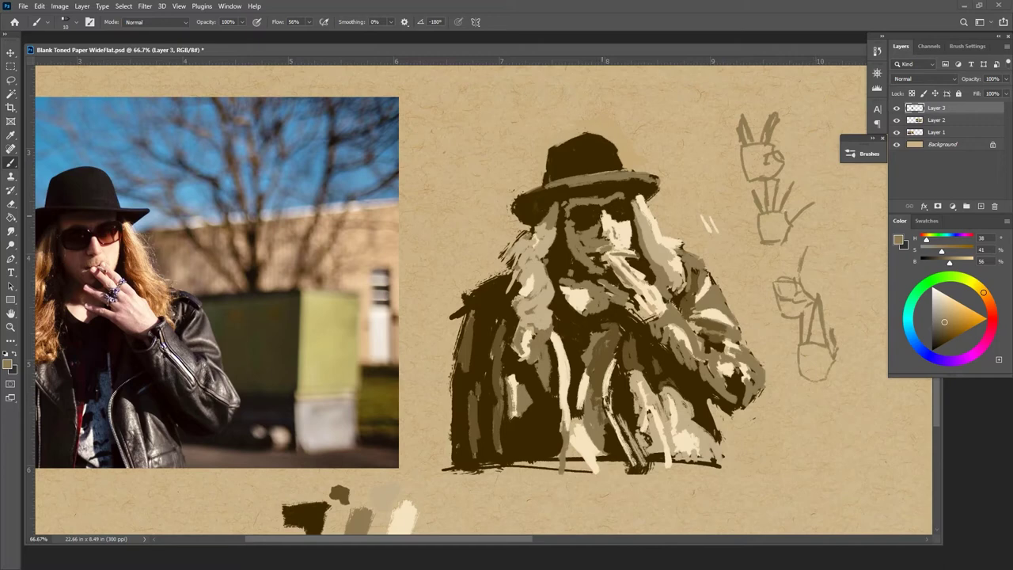
Refine the bridge and underside of the nose and the lit edge of the sunglasses with sampled mid-tone, mid-brown and cream
{"action": "left_click", "coordinate": [385, 523], "text": "alt"}
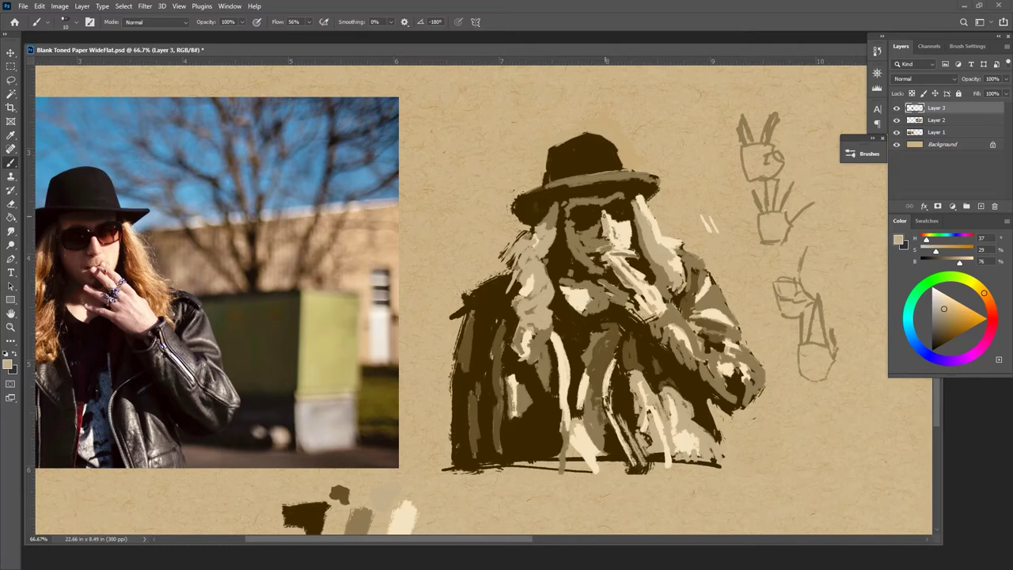
{"action": "left_click", "coordinate": [362, 516], "text": "alt"}
{"action": "left_click_drag", "start_coordinate": [604, 217], "coordinate": [604, 236]}
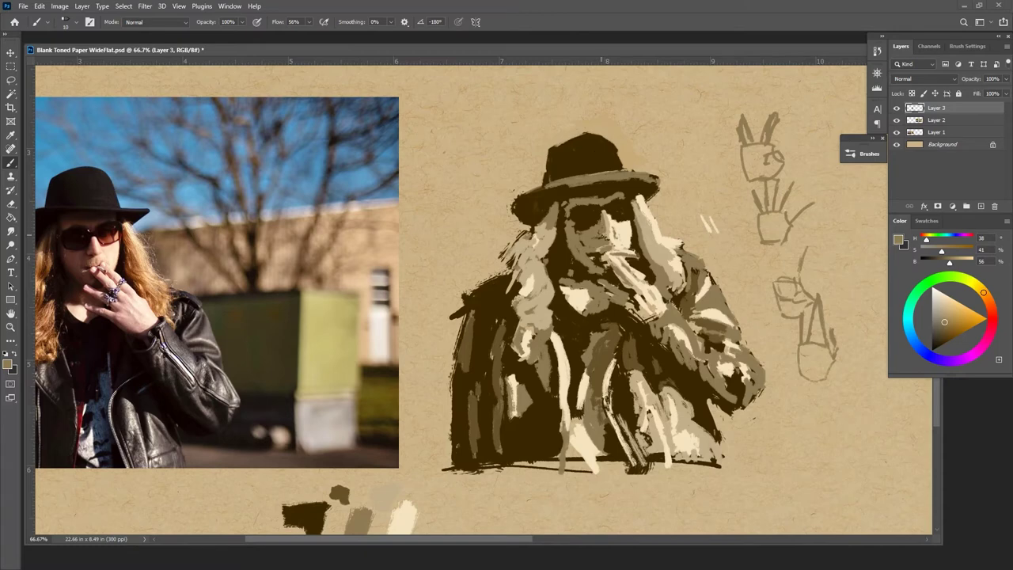
{"action": "left_click", "coordinate": [340, 518], "text": "alt"}
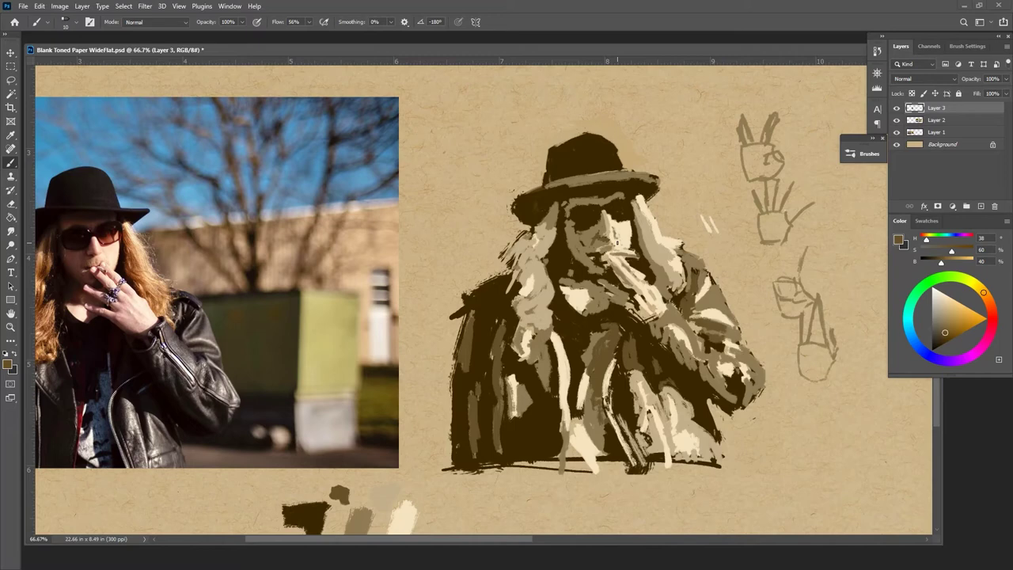
{"action": "left_click_drag", "start_coordinate": [604, 249], "coordinate": [598, 252]}
{"action": "left_click", "coordinate": [408, 515], "text": "alt"}
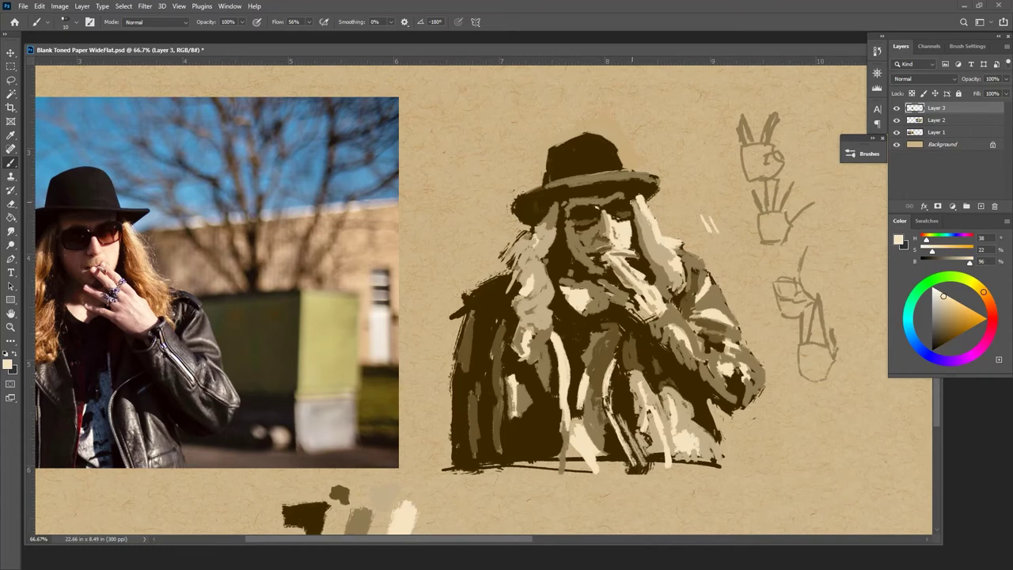
{"action": "left_click_drag", "start_coordinate": [634, 209], "coordinate": [630, 203]}
Model the mouth, the chin and the shadow-side cheek with sampled mid-brown and mid-tone
{"action": "left_click", "coordinate": [363, 430], "text": "alt"}
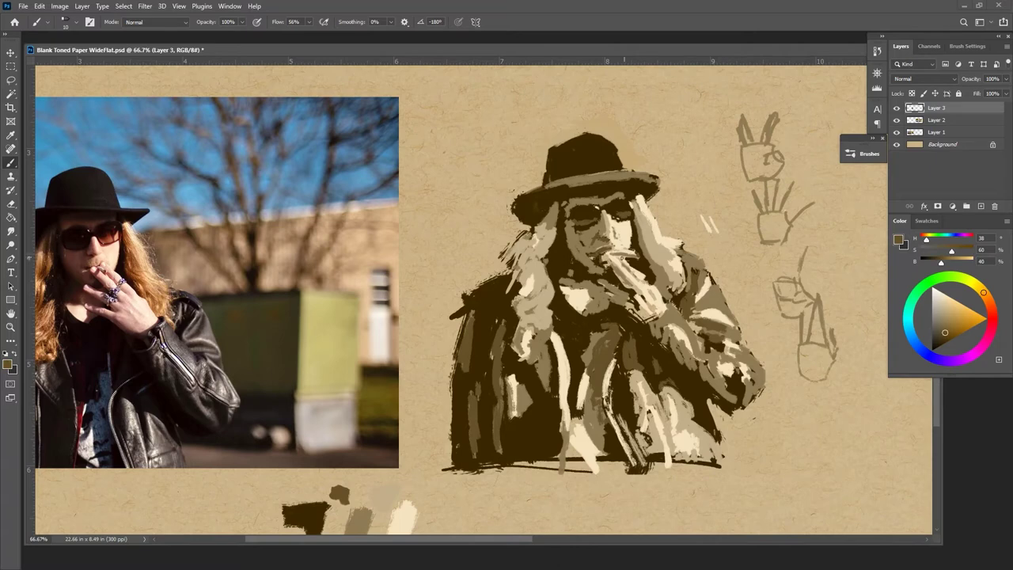
{"action": "left_click_drag", "start_coordinate": [607, 260], "coordinate": [603, 264]}
{"action": "left_click", "coordinate": [597, 259], "text": "alt"}
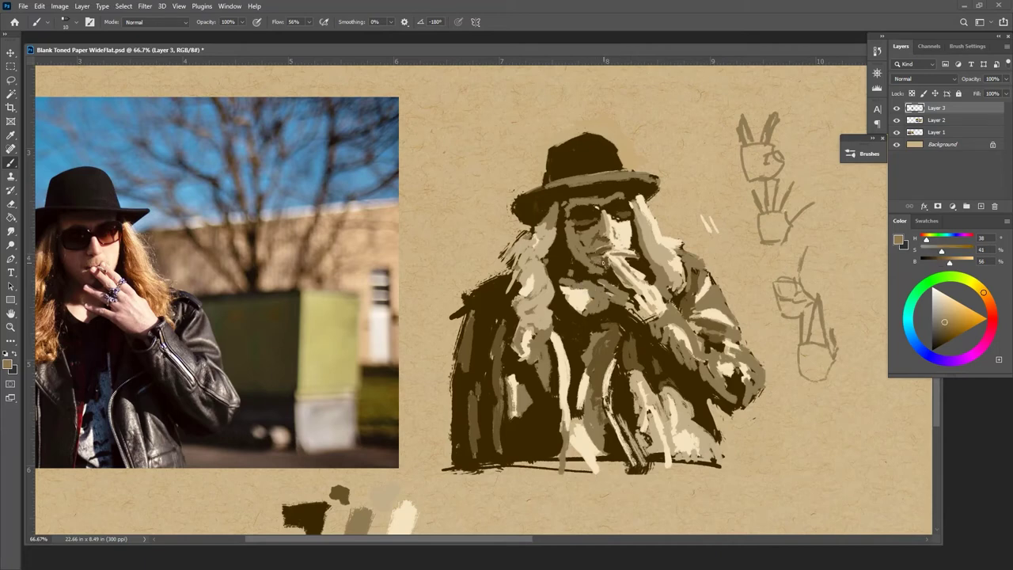
{"action": "left_click_drag", "start_coordinate": [607, 260], "coordinate": [610, 264]}
{"action": "left_click", "coordinate": [343, 520], "text": "alt"}
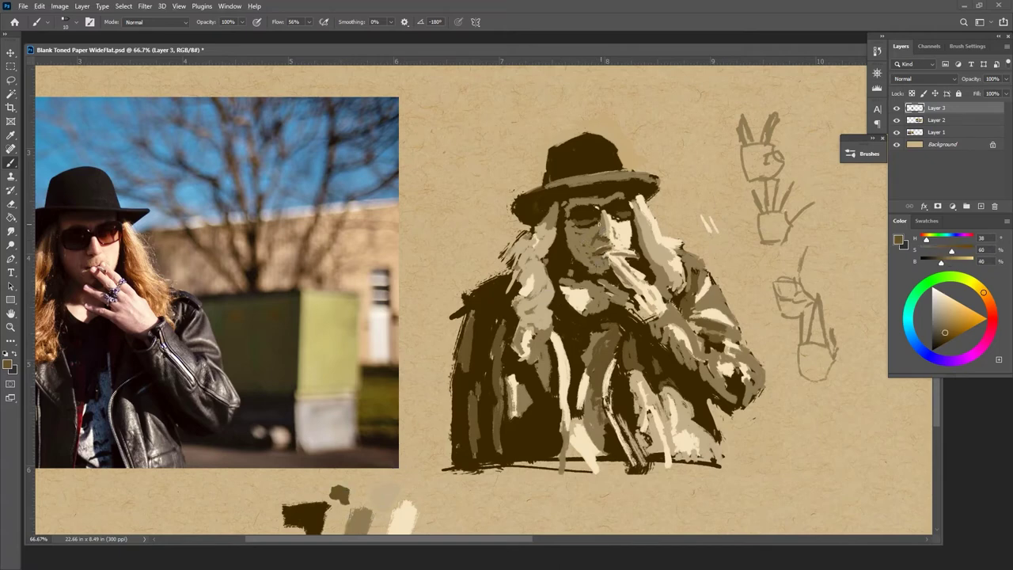
{"action": "left_click_drag", "start_coordinate": [585, 232], "coordinate": [590, 227]}
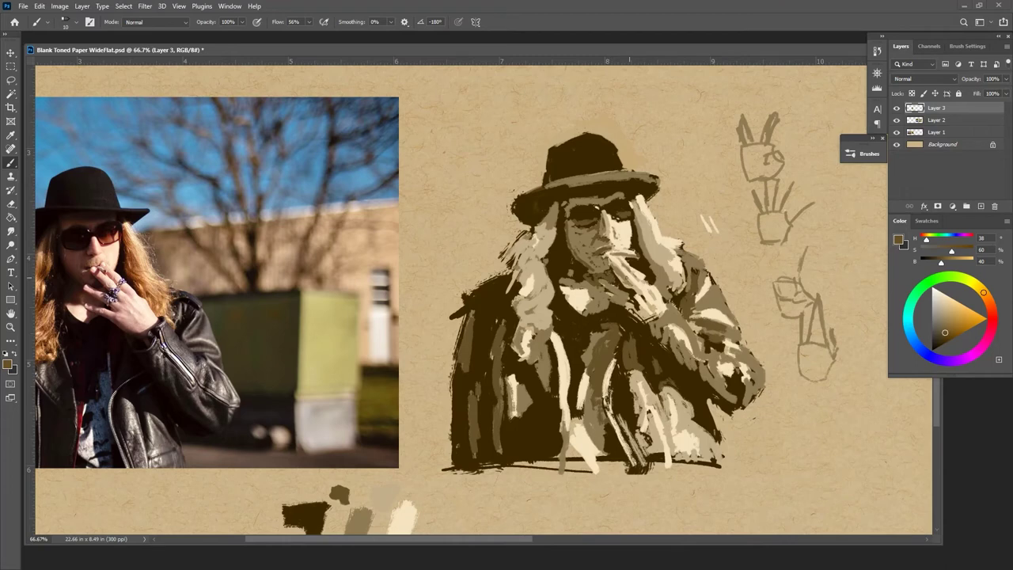
Strengthen the shadows beside the nose and around the mouth with sampled dark brown, mid-tone and mid-brown
{"action": "left_click", "coordinate": [582, 294], "text": "alt"}
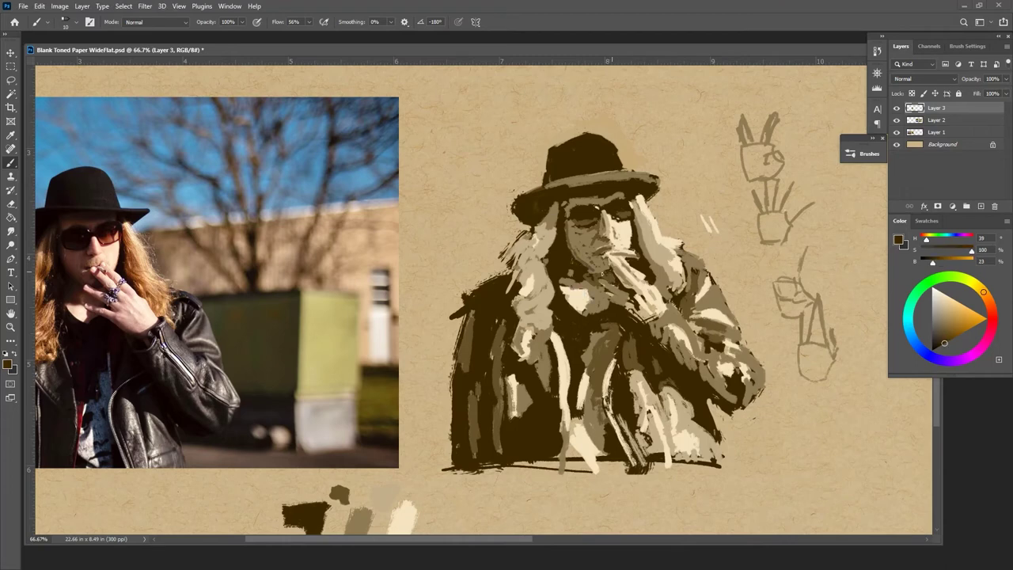
{"action": "left_click", "coordinate": [607, 268], "text": "alt"}
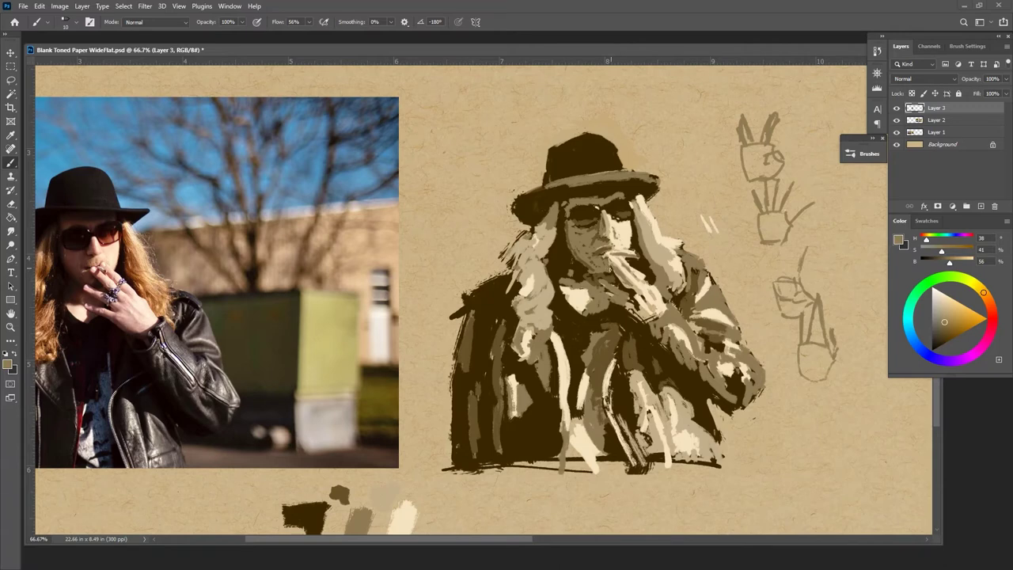
{"action": "left_click", "coordinate": [608, 305], "text": "alt"}
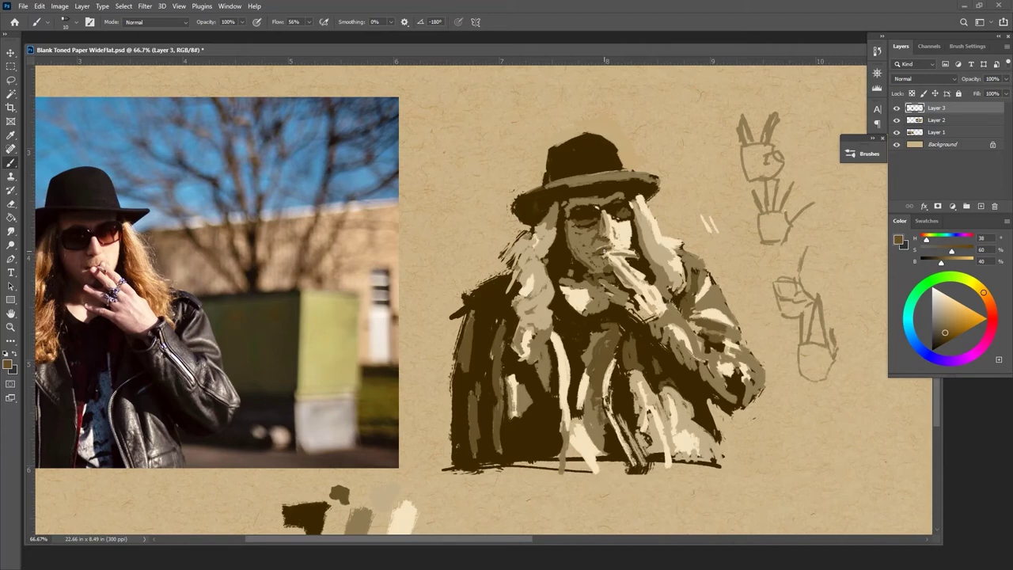
{"action": "left_click", "coordinate": [385, 507], "text": "alt"}
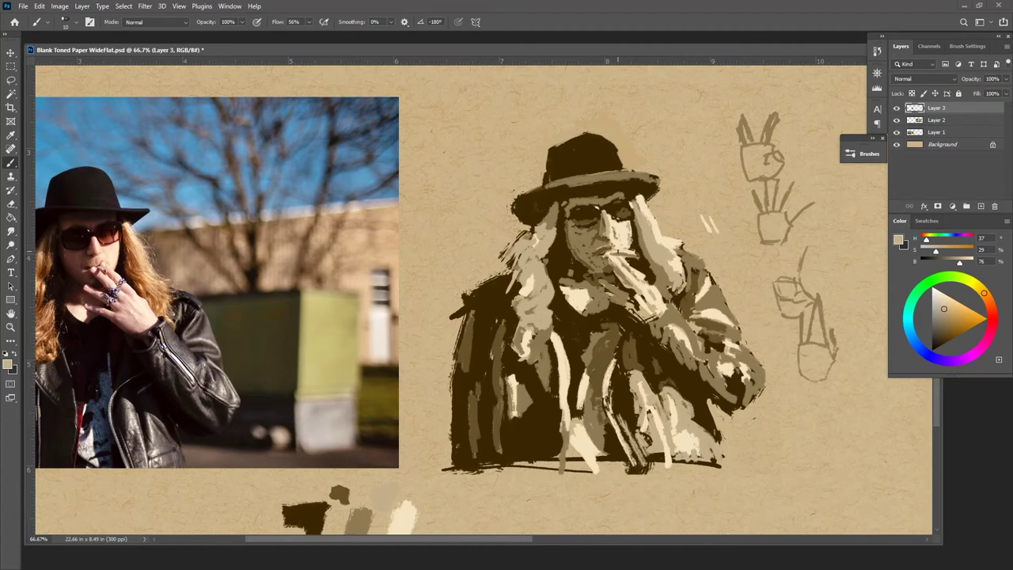
{"action": "left_click", "coordinate": [603, 237], "text": "alt"}
{"action": "left_click_drag", "start_coordinate": [604, 238], "coordinate": [600, 247]}
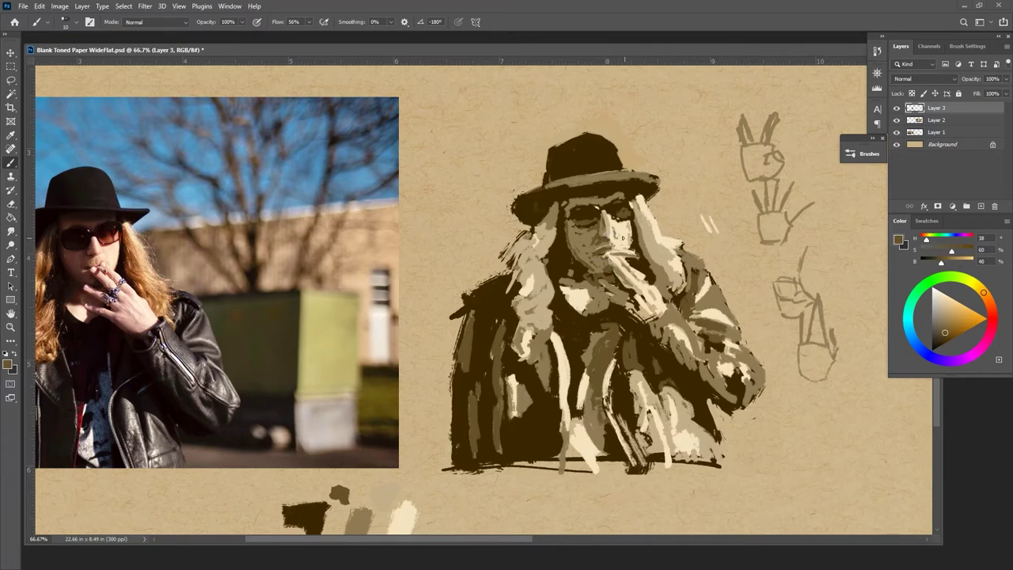
Touch up the lit cheek and the area around the mouth with sampled light tan, mid-brown and cream
{"action": "left_click", "coordinate": [386, 520], "text": "alt"}
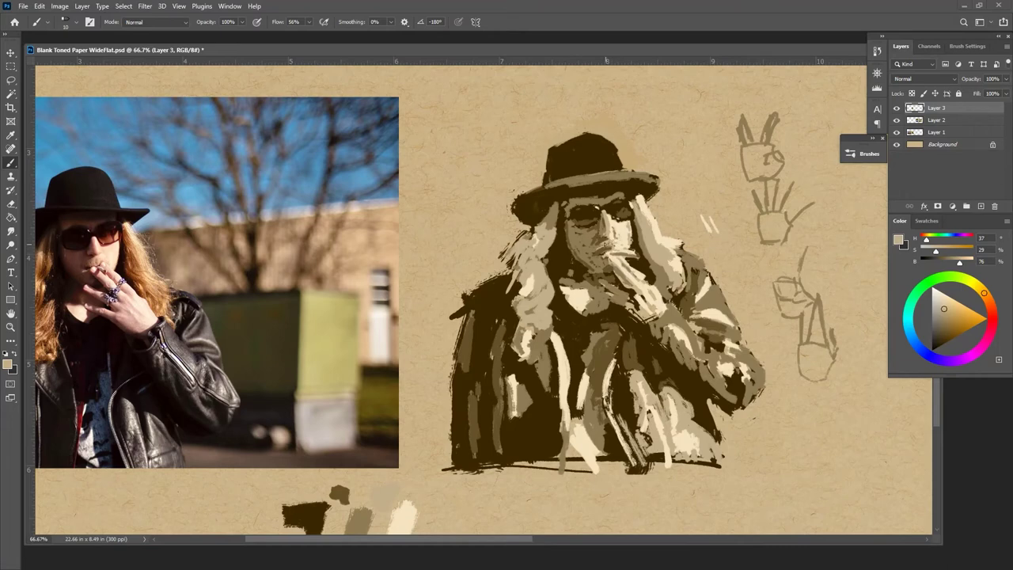
{"action": "left_click", "coordinate": [606, 276], "text": "alt"}
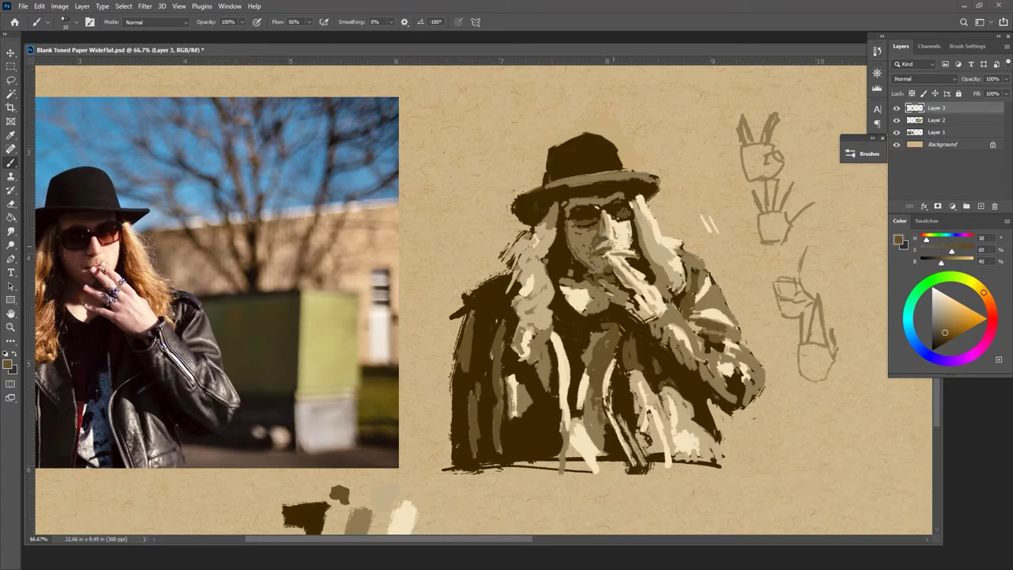
{"action": "left_click", "coordinate": [618, 241], "text": "alt"}
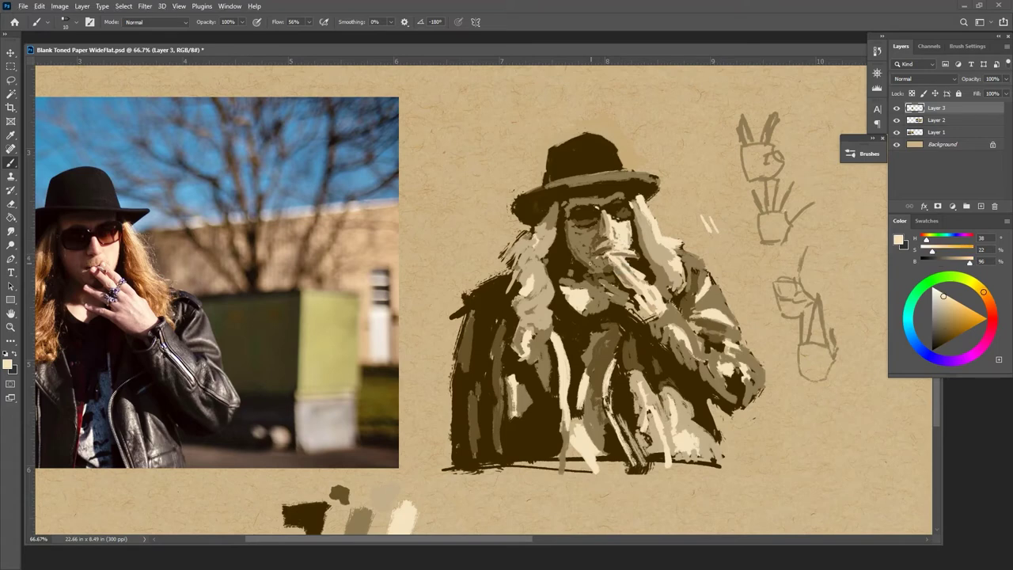
{"action": "left_click", "coordinate": [387, 488], "text": "alt"}
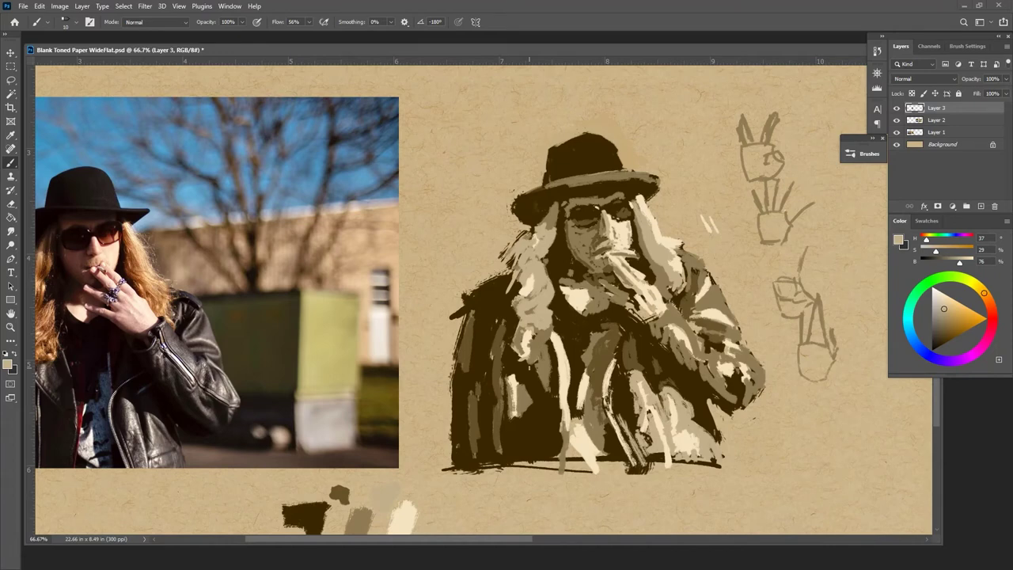
Define the lower fingers of the smoking hand with sampled mid-brown gaps, light tan strokes and cream highlights
{"action": "left_click", "coordinate": [611, 293], "text": "alt"}
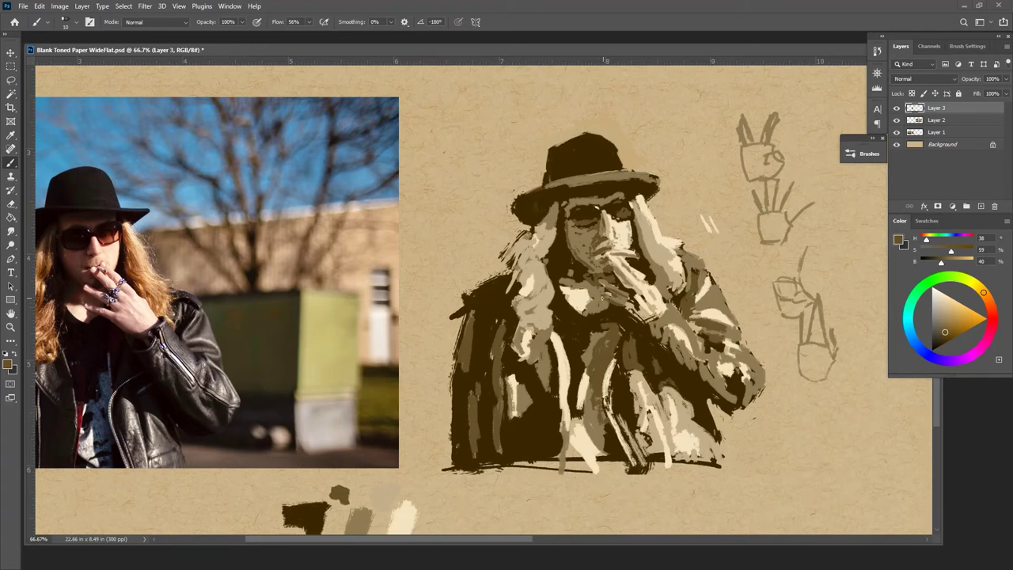
{"action": "left_click", "coordinate": [388, 520], "text": "alt"}
{"action": "left_click_drag", "start_coordinate": [605, 294], "coordinate": [603, 293]}
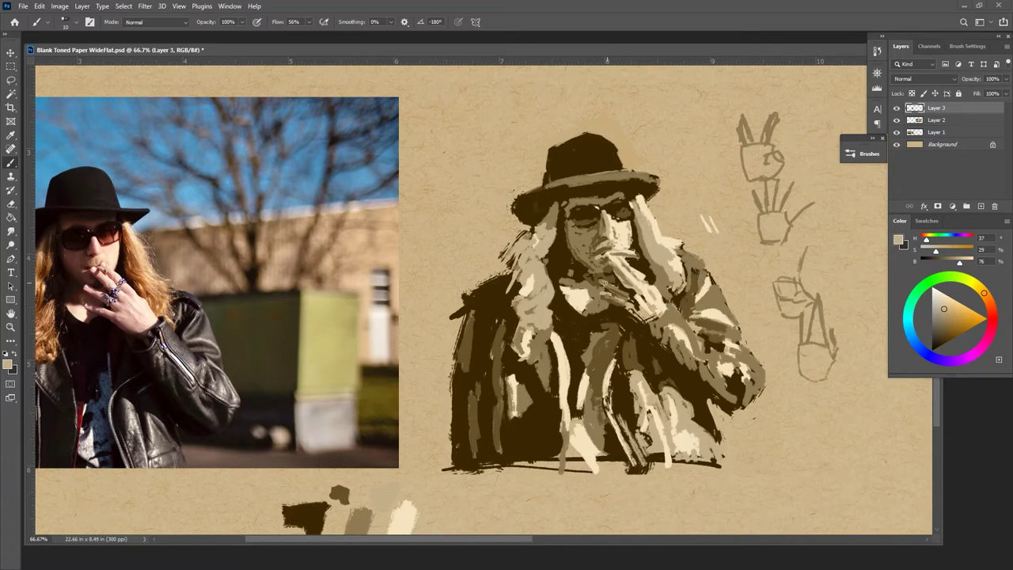
{"action": "left_click", "coordinate": [622, 293]}
{"action": "left_click_drag", "start_coordinate": [624, 292], "coordinate": [634, 296]}
{"action": "left_click", "coordinate": [602, 281]}
{"action": "left_click", "coordinate": [403, 515], "text": "alt"}
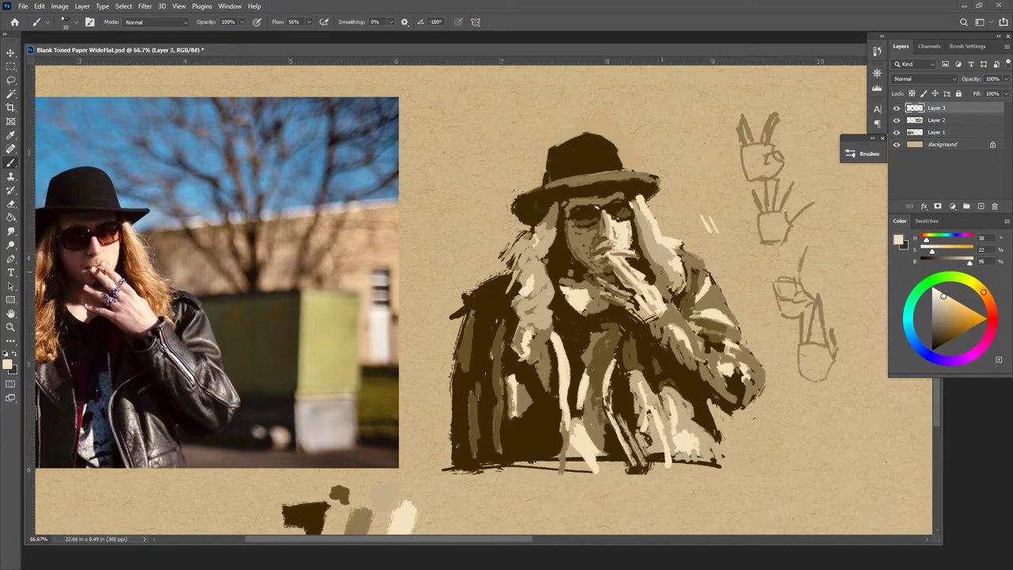
{"action": "left_click_drag", "start_coordinate": [629, 294], "coordinate": [638, 295]}
Shade the back of the smoking hand and its wrist with sampled light tan, mid-tone and mid-brown
{"action": "left_click", "coordinate": [369, 513], "text": "alt"}
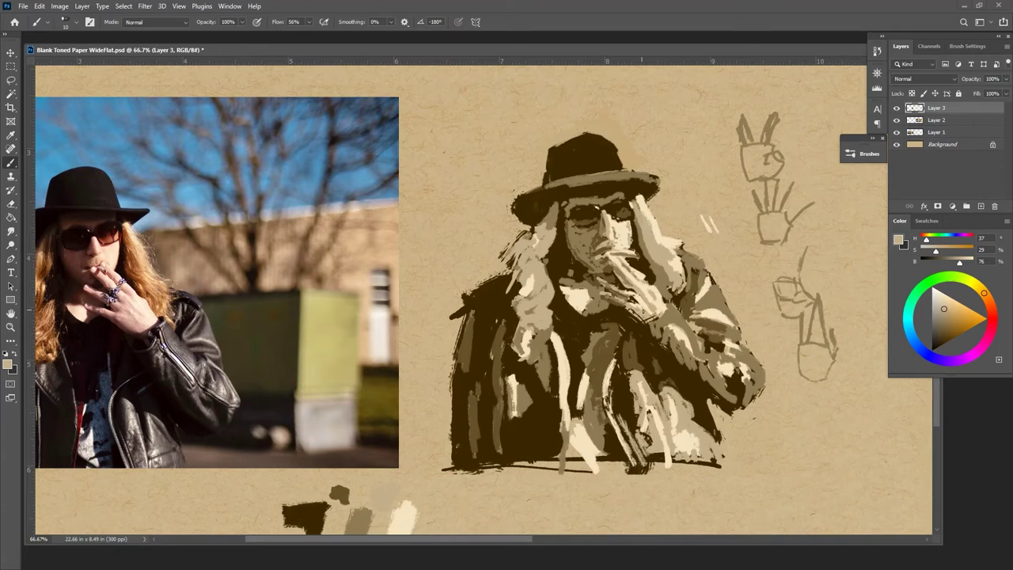
{"action": "left_click", "coordinate": [361, 514], "text": "alt"}
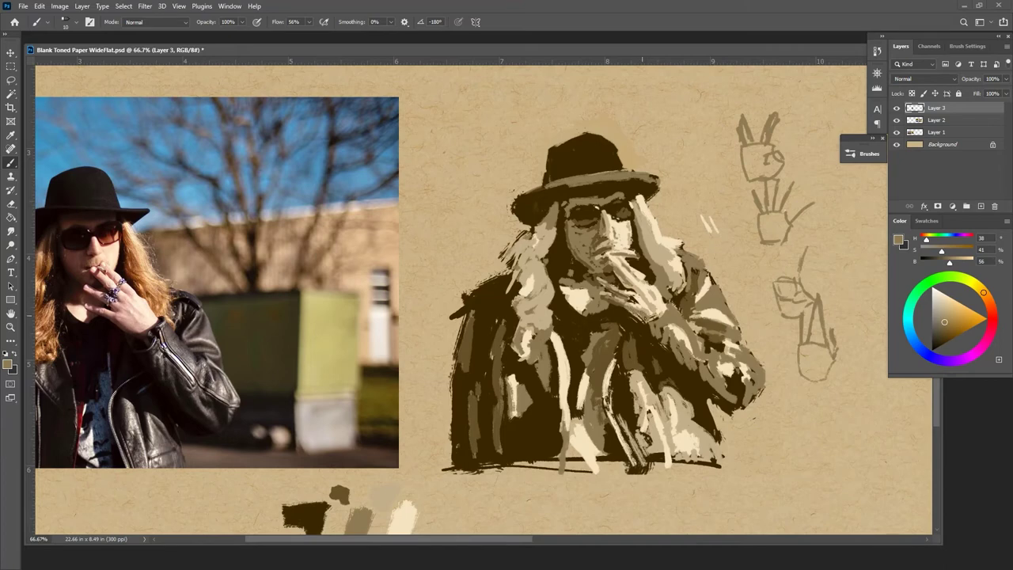
{"action": "left_click", "coordinate": [343, 519], "text": "alt"}
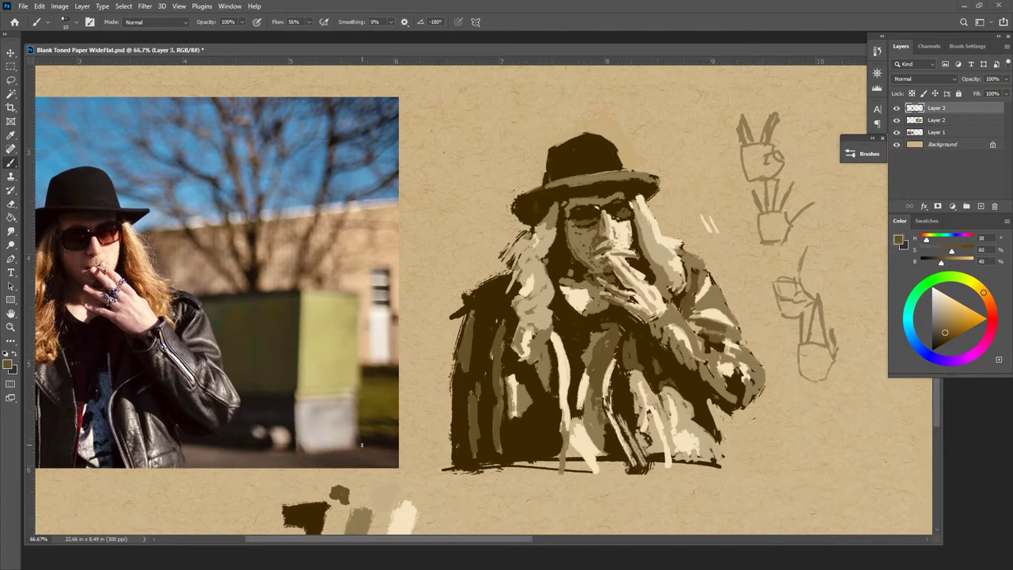
{"action": "left_click_drag", "start_coordinate": [626, 305], "coordinate": [637, 315]}
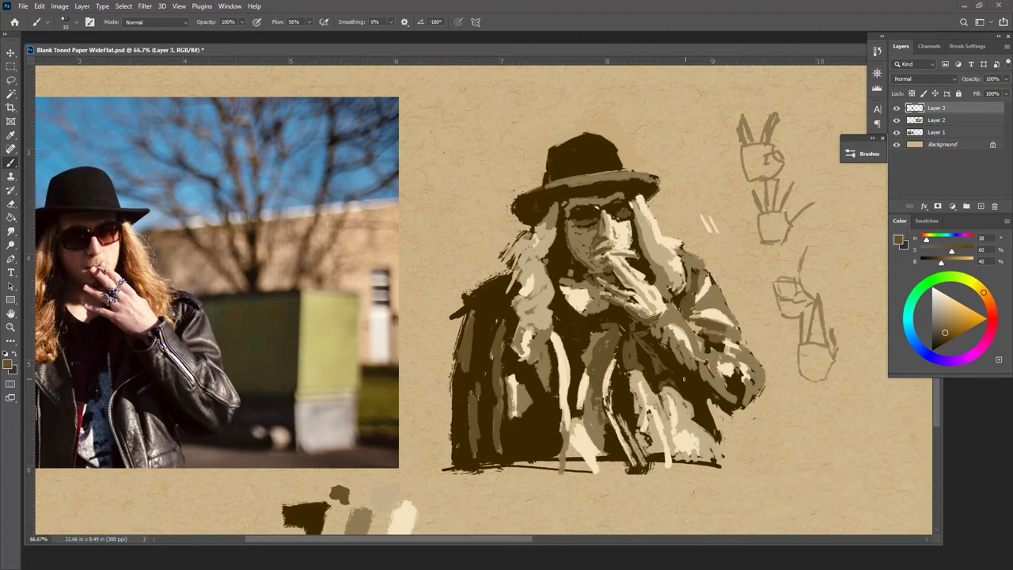
Paint mid-brown folds along the underside of the jacket's raised sleeve and around its elbow
{"action": "left_click_drag", "start_coordinate": [676, 376], "coordinate": [693, 383]}
{"action": "left_click_drag", "start_coordinate": [707, 395], "coordinate": [724, 404]}
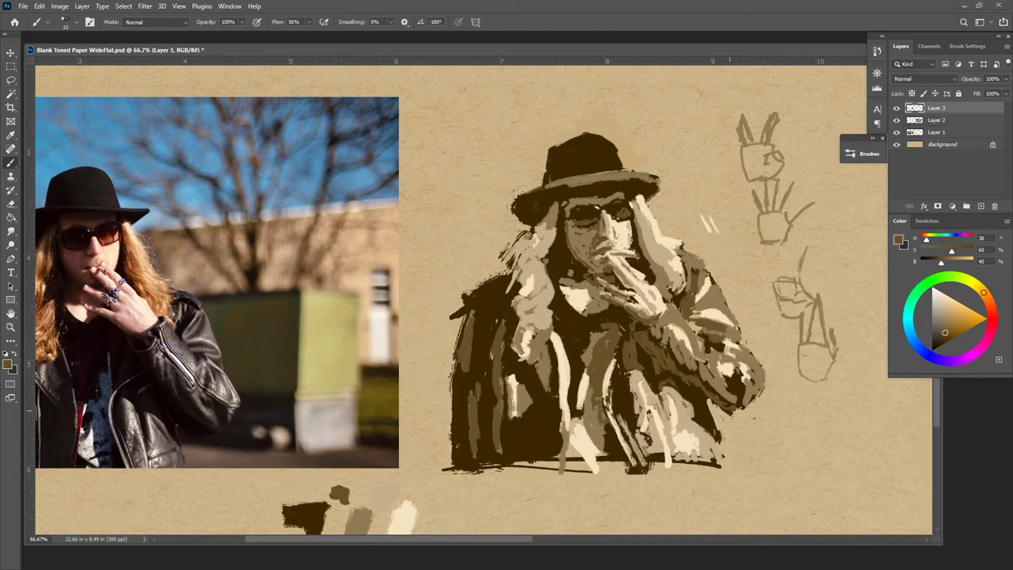
{"action": "mouse_move", "coordinate": [748, 411]}
{"action": "left_mouse_down"}
{"action": "mouse_move", "coordinate": [722, 364]}
{"action": "mouse_move", "coordinate": [739, 399]}
{"action": "mouse_move", "coordinate": [738, 376]}
{"action": "mouse_move", "coordinate": [740, 403]}
{"action": "left_mouse_up"}
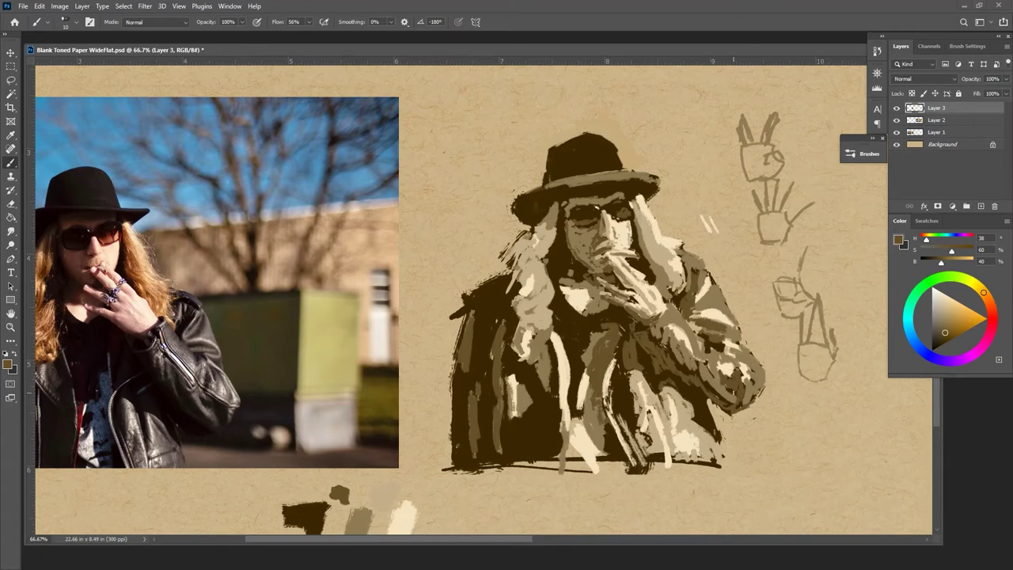
{"action": "left_click_drag", "start_coordinate": [735, 393], "coordinate": [739, 400]}
Add a new layer and try sampled cream strokes along the portrait's left edge beside the hair and jacket
{"action": "key", "text": "ctrl+minus"}
{"action": "key", "text": "ctrl+minus"}
{"action": "key", "text": "ctrl+minus"}
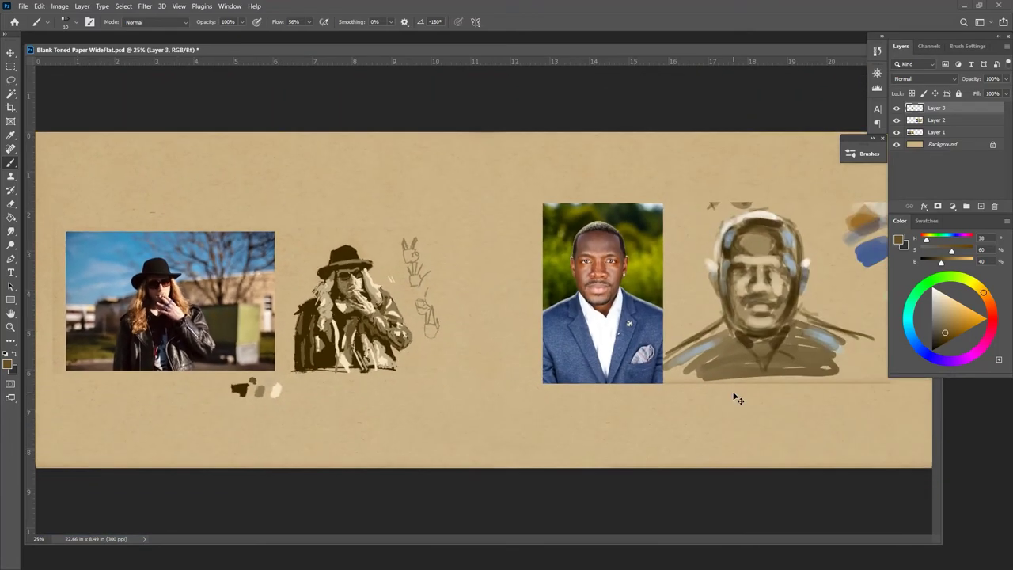
{"action": "key", "text": "ctrl+minus"}
{"action": "key", "text": "ctrl+minus"}
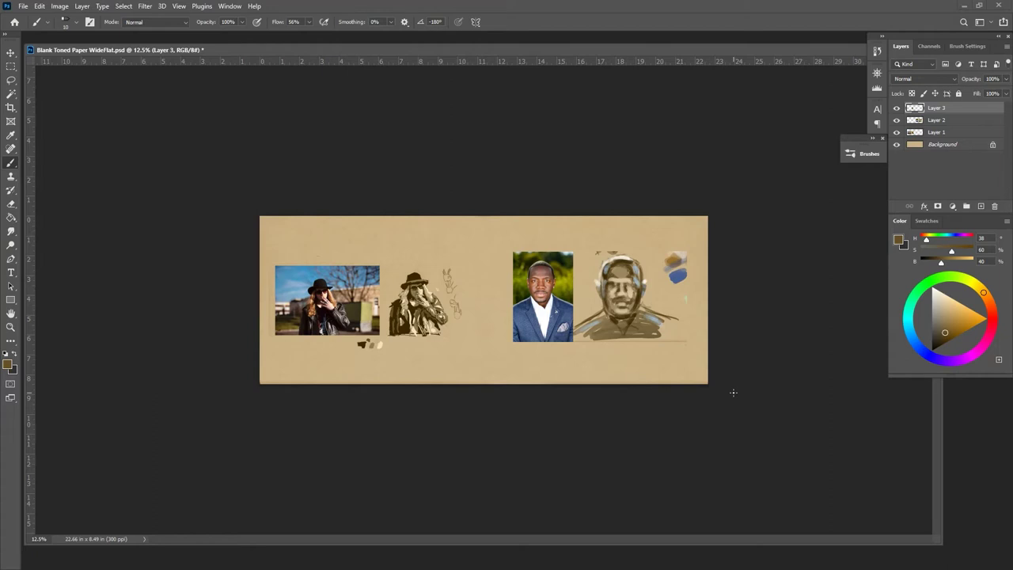
{"action": "left_click", "coordinate": [981, 205]}
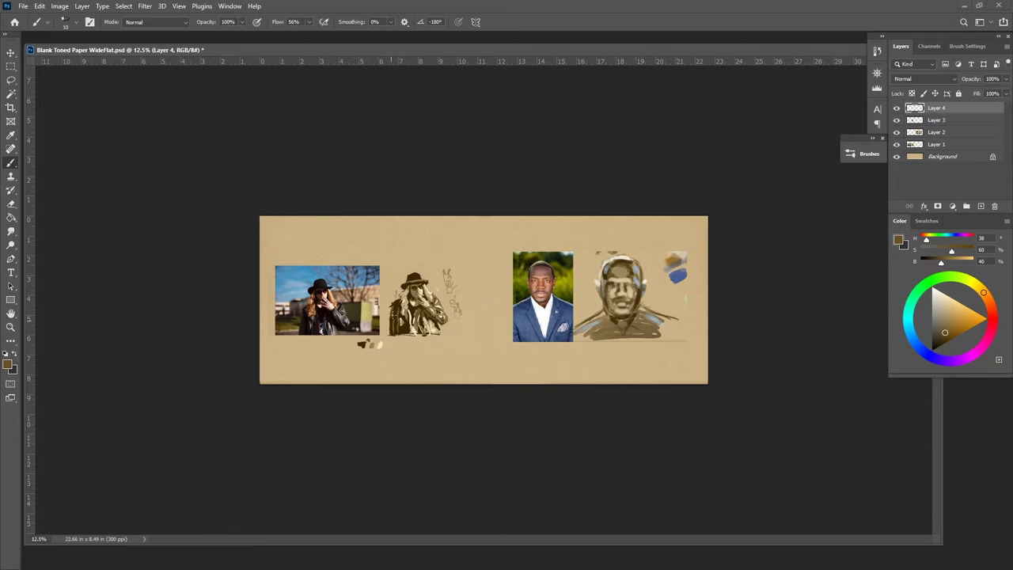
{"action": "key", "text": "alt"}
{"action": "left_click", "coordinate": [380, 342], "text": "alt"}
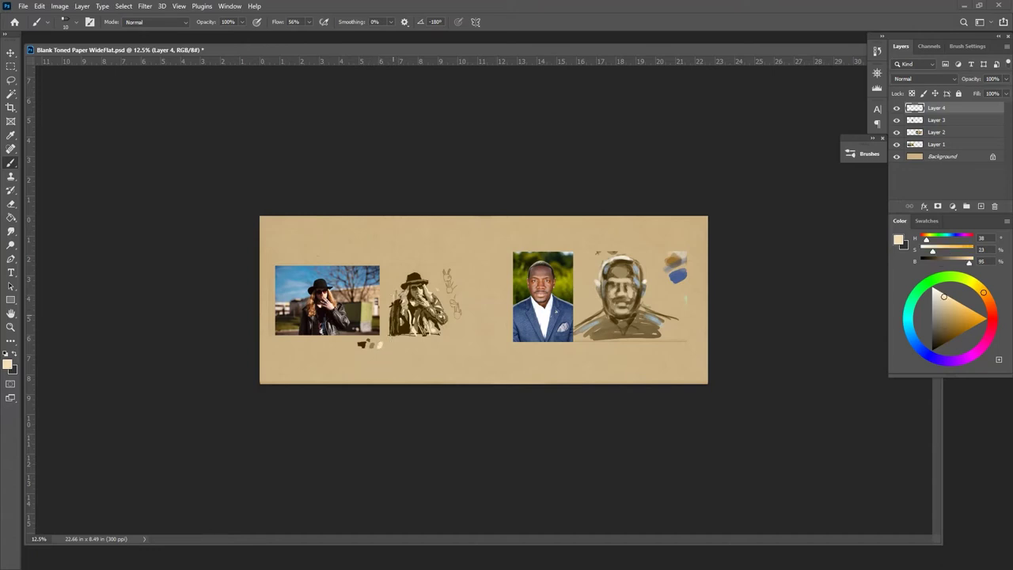
{"action": "left_click_drag", "start_coordinate": [394, 320], "coordinate": [390, 341]}
{"action": "left_click_drag", "start_coordinate": [393, 298], "coordinate": [388, 330]}
{"action": "left_click_drag", "start_coordinate": [395, 295], "coordinate": [386, 324]}
{"action": "left_click_drag", "start_coordinate": [389, 299], "coordinate": [385, 323]}
Try a sampled dark brown stroke over the cream ones and delete the trial layer
{"action": "left_click", "coordinate": [362, 346], "text": "alt"}
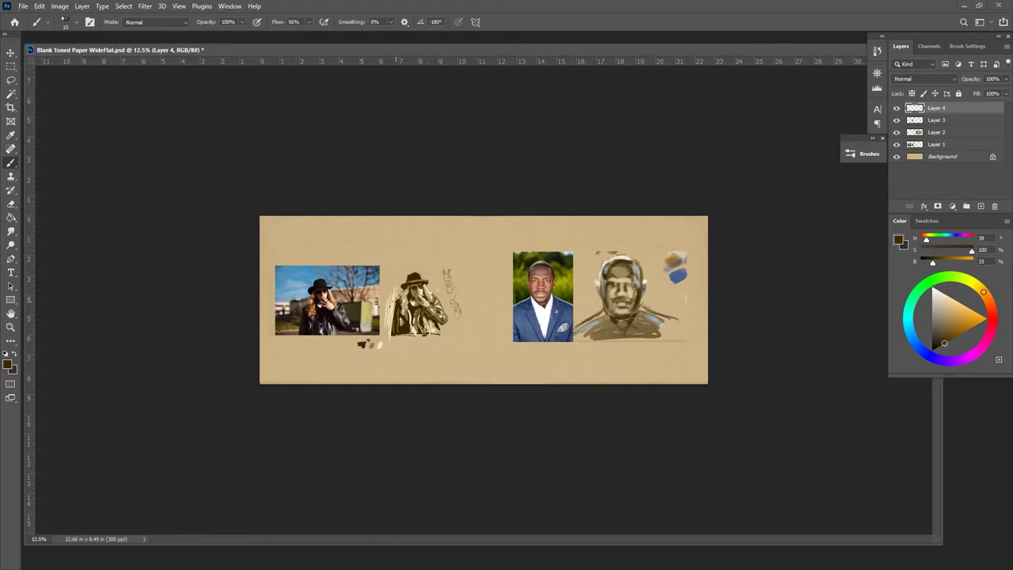
{"action": "mouse_move", "coordinate": [392, 304]}
{"action": "left_mouse_down"}
{"action": "mouse_move", "coordinate": [405, 291]}
{"action": "mouse_move", "coordinate": [389, 306]}
{"action": "left_mouse_up"}
{"action": "left_click_drag", "start_coordinate": [914, 111], "coordinate": [993, 207]}
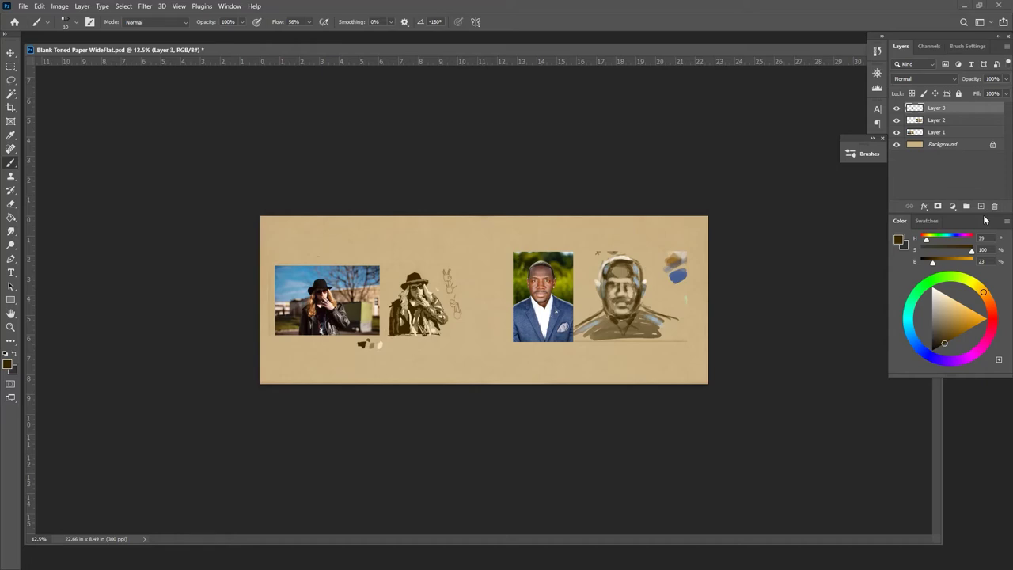
Trim the outer edge of the jacket's far shoulder by painting over it with a larger brush in the sampled paper tan
{"action": "key", "text": "ctrl+plus"}
{"action": "key", "text": "ctrl+plus"}
{"action": "key", "text": "ctrl+plus"}
{"action": "key", "text": "ctrl+plus"}
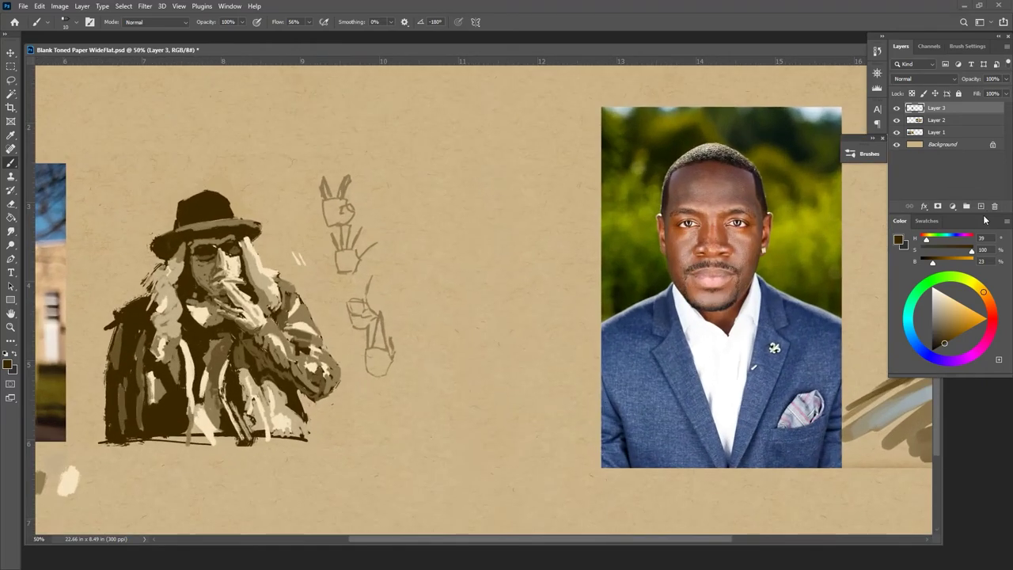
{"action": "key", "text": "ctrl+plus"}
{"action": "mouse_move", "coordinate": [464, 357]}
{"action": "left_mouse_down"}
{"action": "mouse_move", "coordinate": [690, 317]}
{"action": "mouse_move", "coordinate": [671, 368]}
{"action": "mouse_move", "coordinate": [679, 374]}
{"action": "left_mouse_up"}
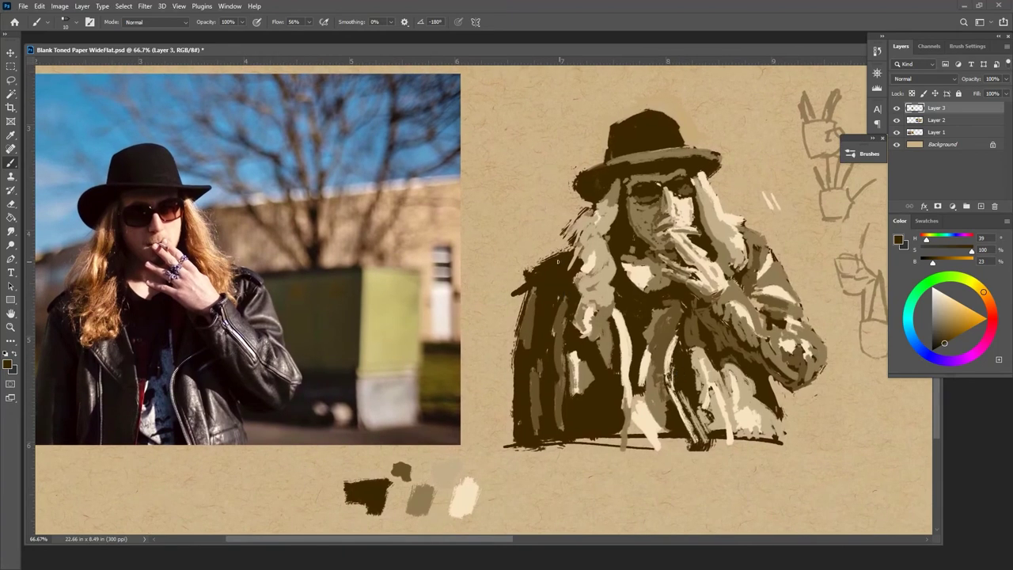
{"action": "key", "text": "bracketright"}
{"action": "left_click", "coordinate": [510, 276], "text": "alt"}
{"action": "left_click_drag", "start_coordinate": [528, 266], "coordinate": [523, 314]}
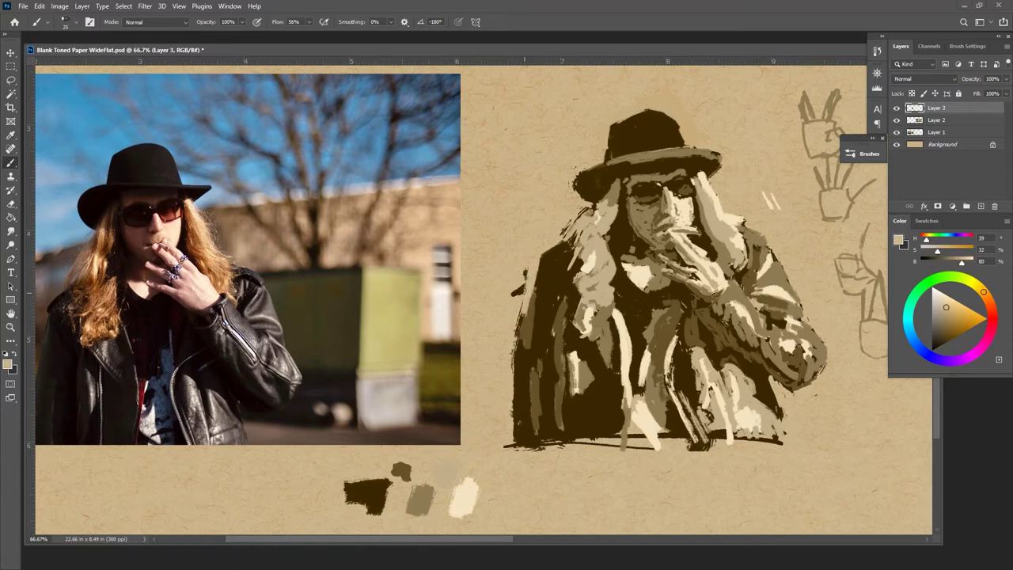
Trim the jacket's outer sleeve down to the hem with paper tan and restore the shoulder corner in sampled dark brown
{"action": "left_click_drag", "start_coordinate": [369, 399], "coordinate": [403, 402]}
{"action": "left_click_drag", "start_coordinate": [558, 294], "coordinate": [545, 369]}
{"action": "left_click_drag", "start_coordinate": [554, 323], "coordinate": [545, 382]}
{"action": "mouse_move", "coordinate": [559, 271]}
{"action": "left_mouse_down"}
{"action": "mouse_move", "coordinate": [547, 301]}
{"action": "mouse_move", "coordinate": [562, 266]}
{"action": "mouse_move", "coordinate": [543, 375]}
{"action": "left_mouse_up"}
{"action": "mouse_move", "coordinate": [557, 331]}
{"action": "left_mouse_down"}
{"action": "mouse_move", "coordinate": [543, 416]}
{"action": "mouse_move", "coordinate": [548, 458]}
{"action": "left_mouse_up"}
{"action": "left_click_drag", "start_coordinate": [546, 385], "coordinate": [552, 449]}
{"action": "left_click_drag", "start_coordinate": [547, 393], "coordinate": [557, 468]}
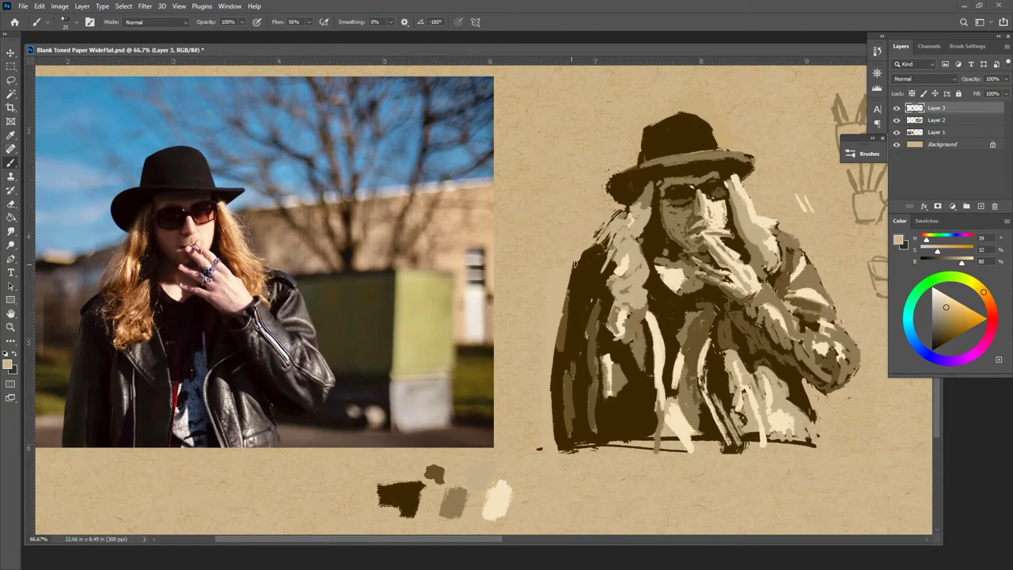
{"action": "left_click", "coordinate": [578, 261], "text": "alt"}
{"action": "left_click_drag", "start_coordinate": [579, 255], "coordinate": [573, 269]}
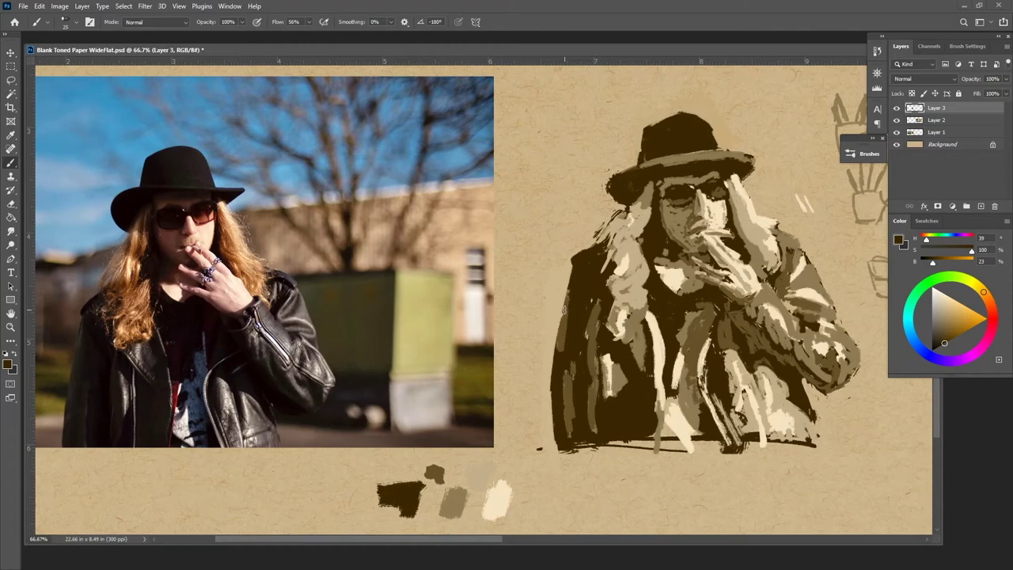
Darken the upper part of the hat's brim with strokes of sampled dark brown, narrowing its light band
{"action": "key", "text": "ctrl+minus"}
{"action": "key", "text": "ctrl+minus"}
{"action": "key", "text": "ctrl+minus"}
{"action": "key", "text": "ctrl+minus"}
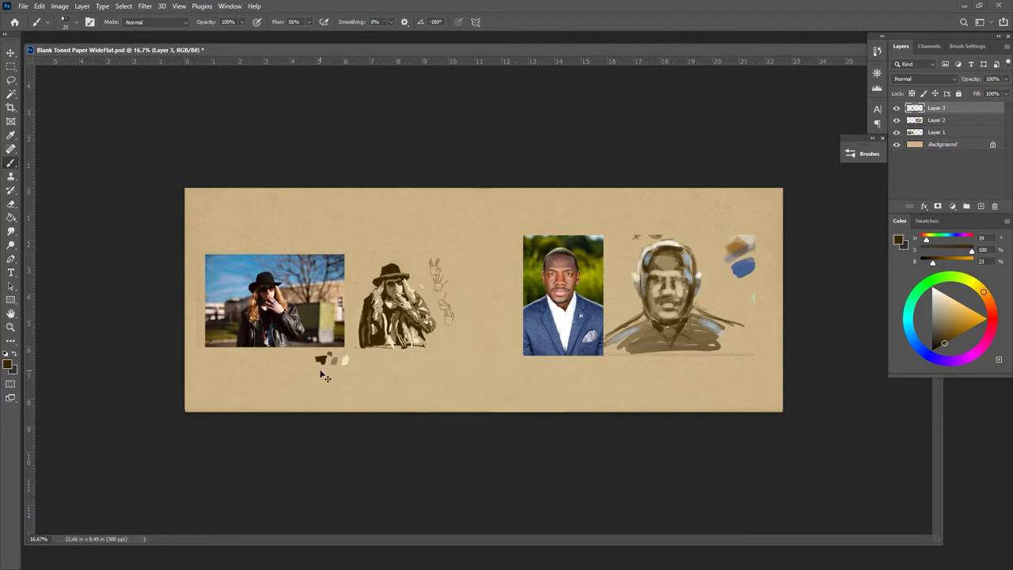
{"action": "key", "text": "ctrl+plus"}
{"action": "key", "text": "ctrl+plus"}
{"action": "key", "text": "ctrl+plus"}
{"action": "key", "text": "ctrl+plus"}
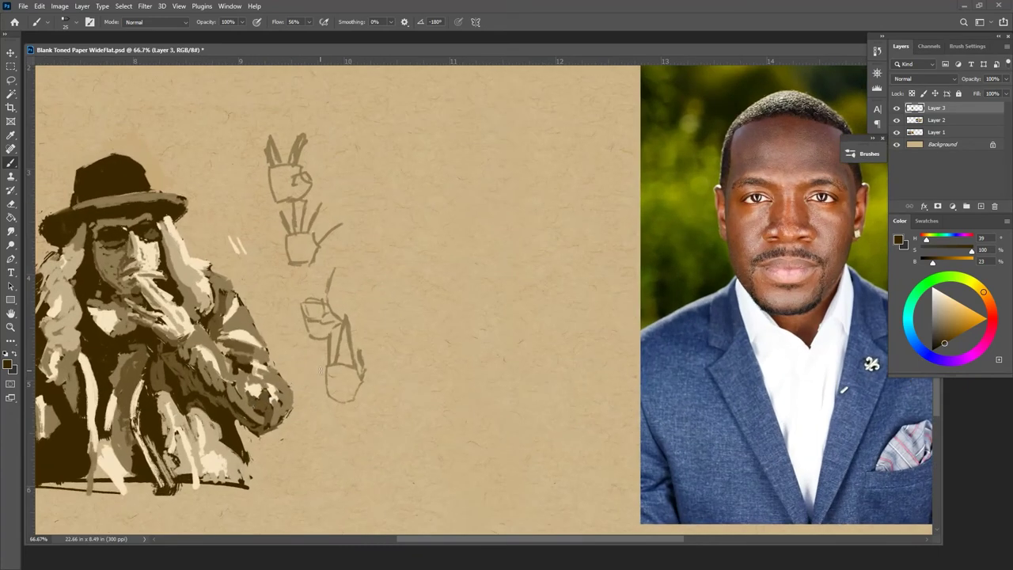
{"action": "left_click_drag", "start_coordinate": [441, 327], "coordinate": [651, 366]}
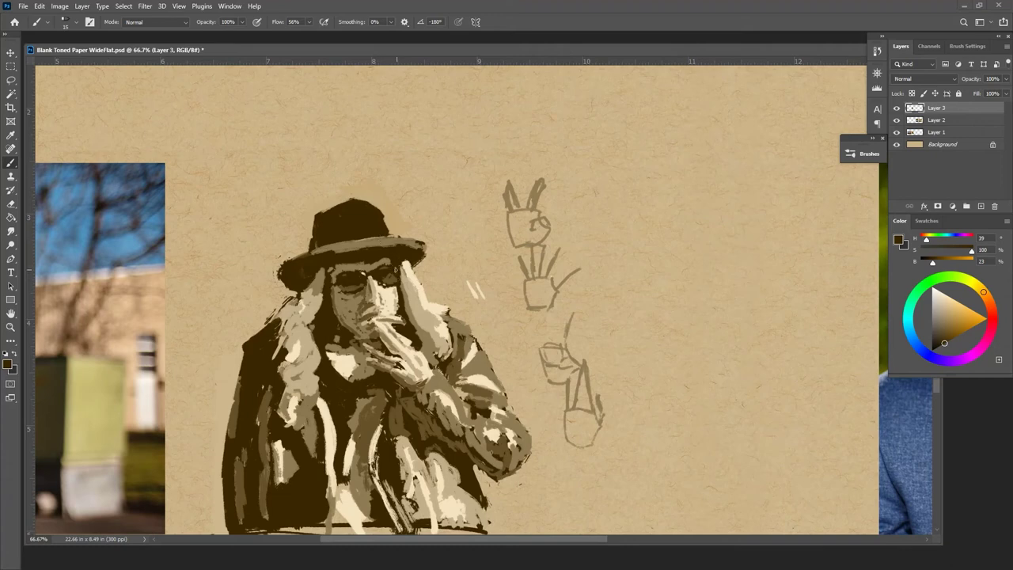
{"action": "left_click", "coordinate": [409, 262], "text": "alt"}
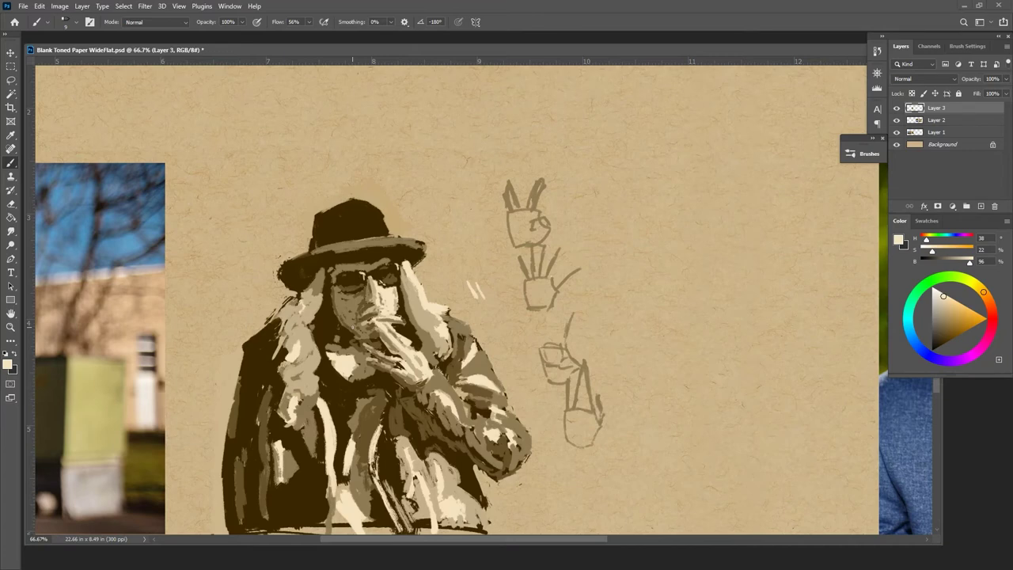
{"action": "left_click", "coordinate": [344, 246], "text": "alt"}
{"action": "mouse_move", "coordinate": [350, 248]}
{"action": "left_mouse_down"}
{"action": "mouse_move", "coordinate": [315, 255]}
{"action": "mouse_move", "coordinate": [410, 244]}
{"action": "mouse_move", "coordinate": [345, 253]}
{"action": "mouse_move", "coordinate": [405, 244]}
{"action": "mouse_move", "coordinate": [425, 256]}
{"action": "left_mouse_up"}
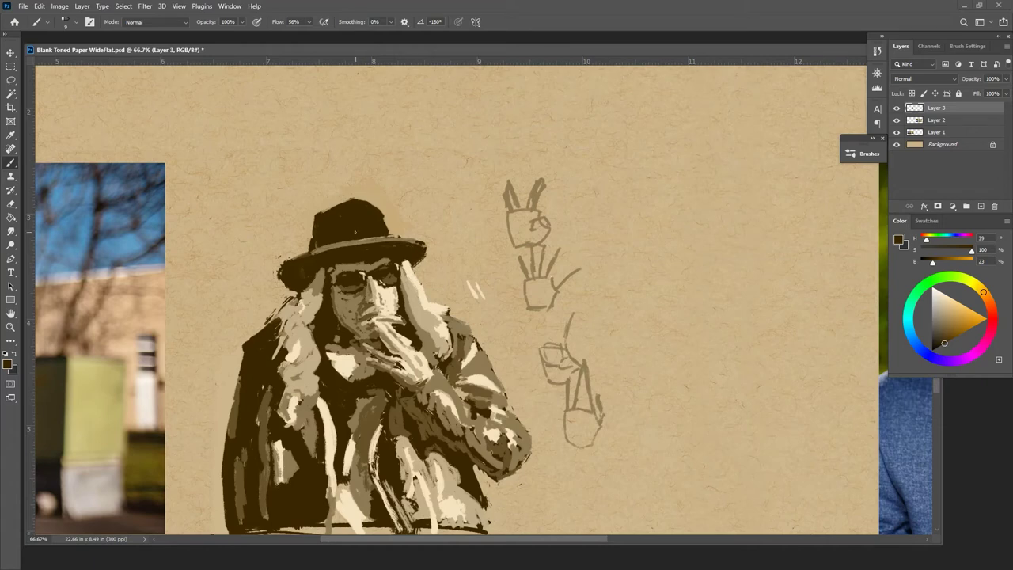
{"action": "left_click_drag", "start_coordinate": [319, 250], "coordinate": [385, 238]}
{"action": "mouse_move", "coordinate": [310, 257]}
{"action": "left_mouse_down"}
{"action": "mouse_move", "coordinate": [390, 241]}
{"action": "mouse_move", "coordinate": [316, 251]}
{"action": "left_mouse_up"}
Repaint the light band of the hat's brim with mid-brown sampled from the palette swatches
{"action": "key", "text": "ctrl+minus"}
{"action": "key", "text": "ctrl+minus"}
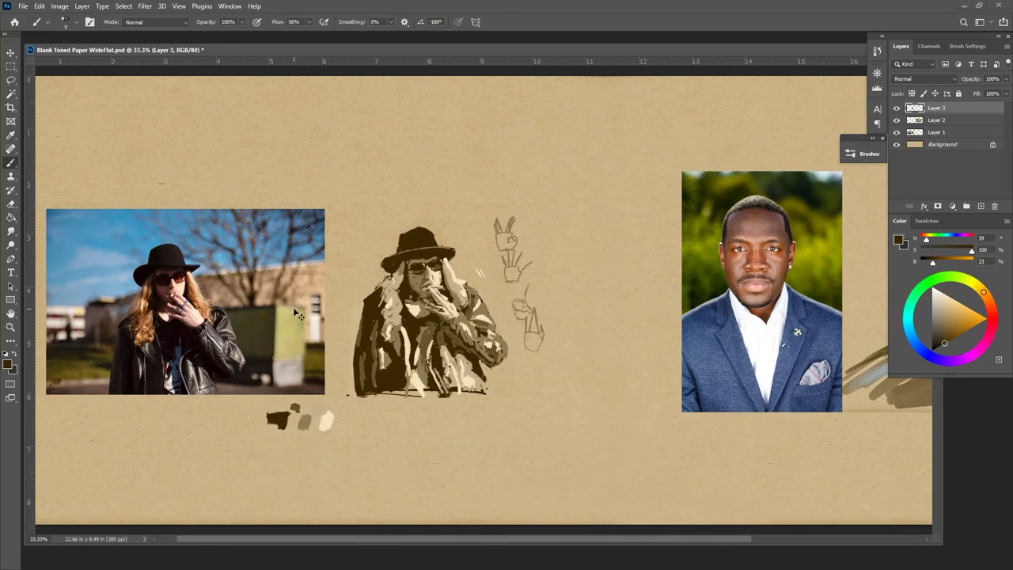
{"action": "key", "text": "ctrl+minus"}
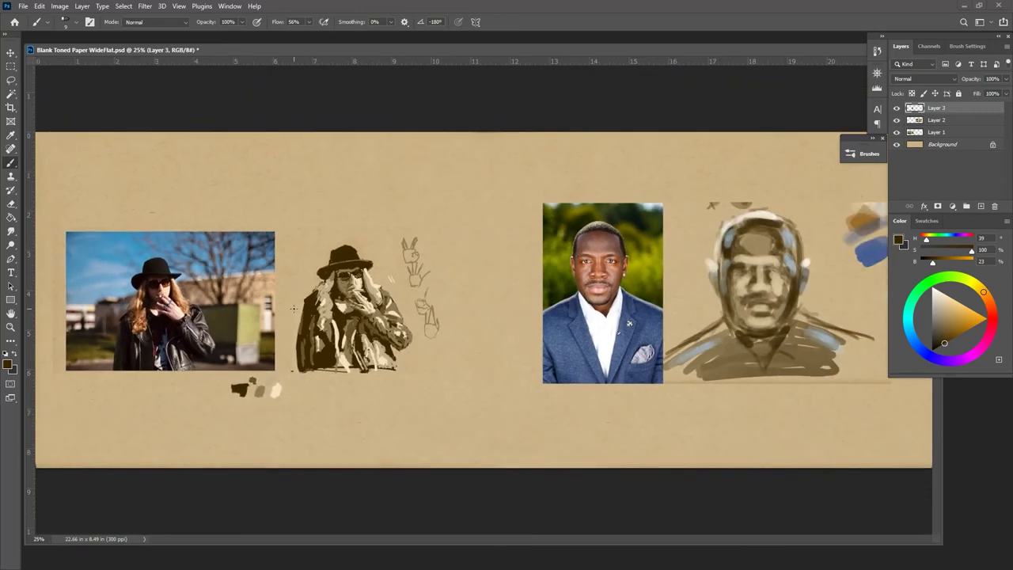
{"action": "key", "text": "ctrl+plus"}
{"action": "key", "text": "ctrl+plus"}
{"action": "key", "text": "ctrl+plus"}
{"action": "key", "text": "ctrl+plus"}
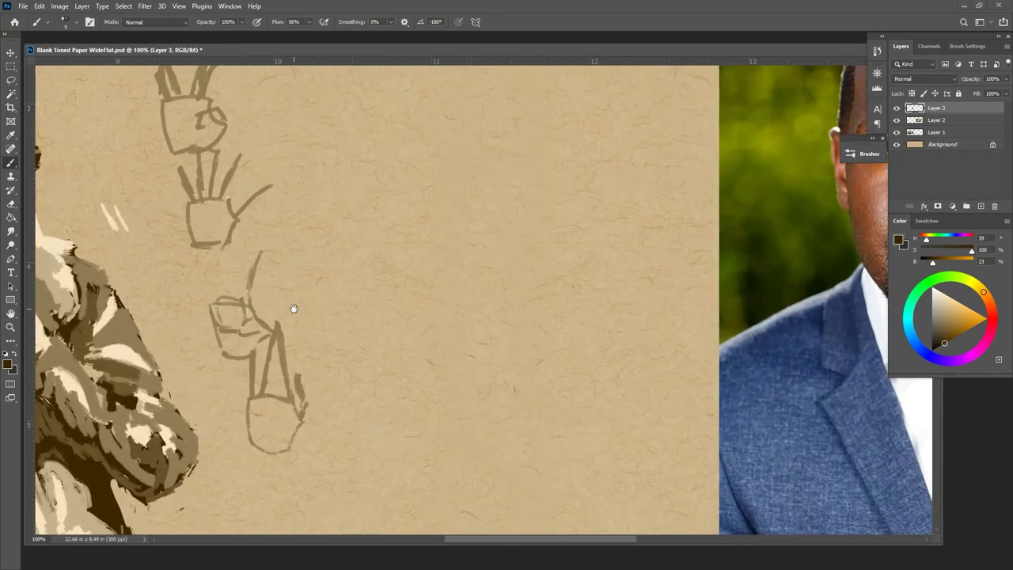
{"action": "left_click_drag", "start_coordinate": [293, 307], "coordinate": [663, 319]}
{"action": "key", "text": "ctrl+minus"}
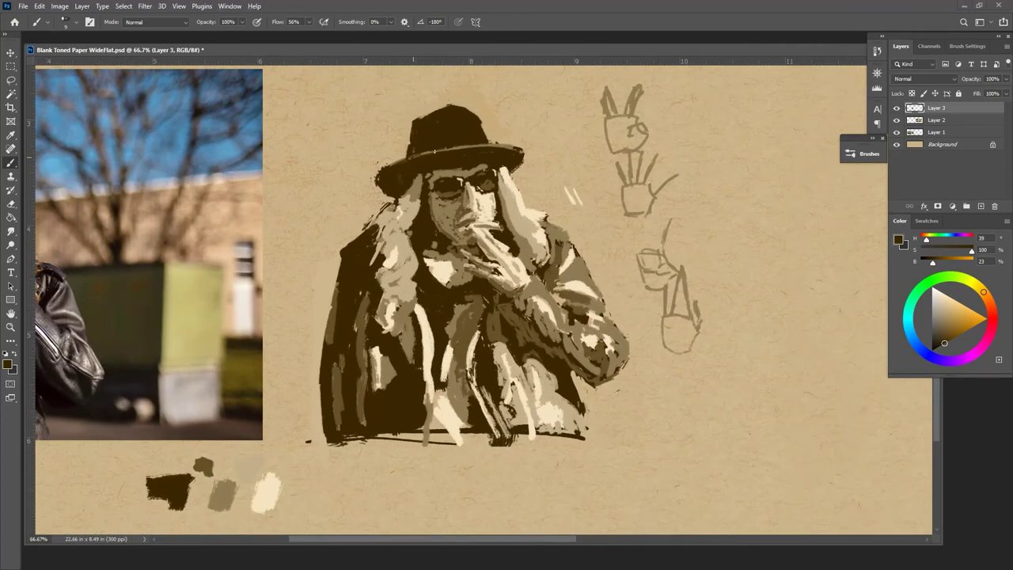
{"action": "left_click", "coordinate": [205, 465], "text": "alt"}
{"action": "left_click_drag", "start_coordinate": [417, 155], "coordinate": [515, 149]}
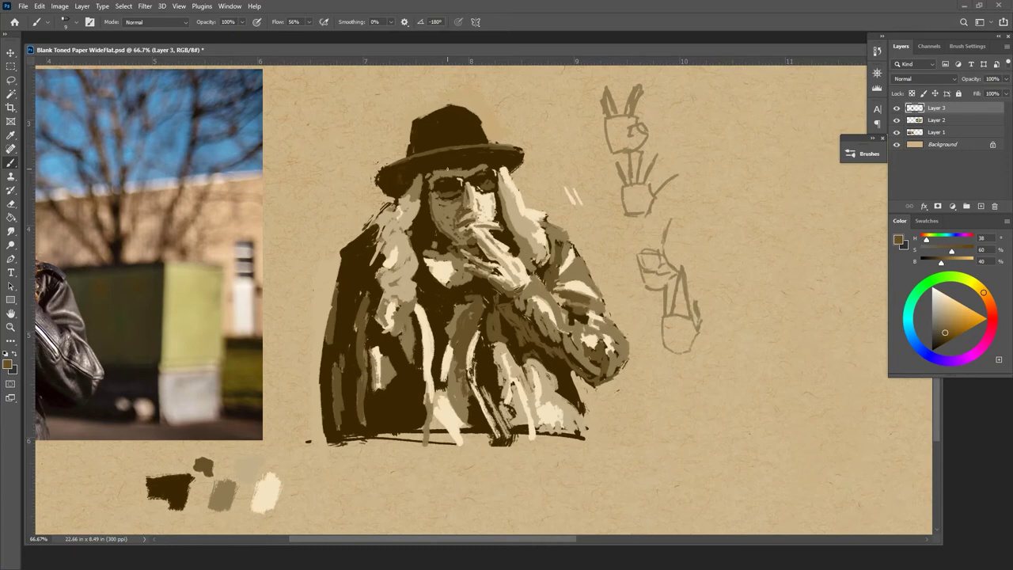
Paint mid-brown strokes down the crown of the hat and add a small sampled mid-tone accent near the brim
{"action": "left_click_drag", "start_coordinate": [479, 308], "coordinate": [670, 334]}
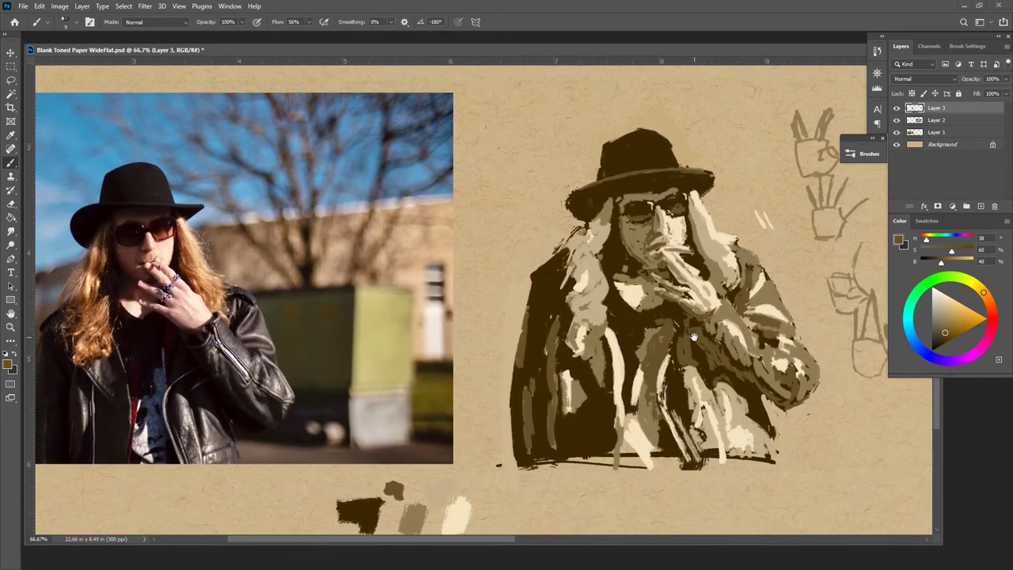
{"action": "left_click_drag", "start_coordinate": [695, 337], "coordinate": [571, 351]}
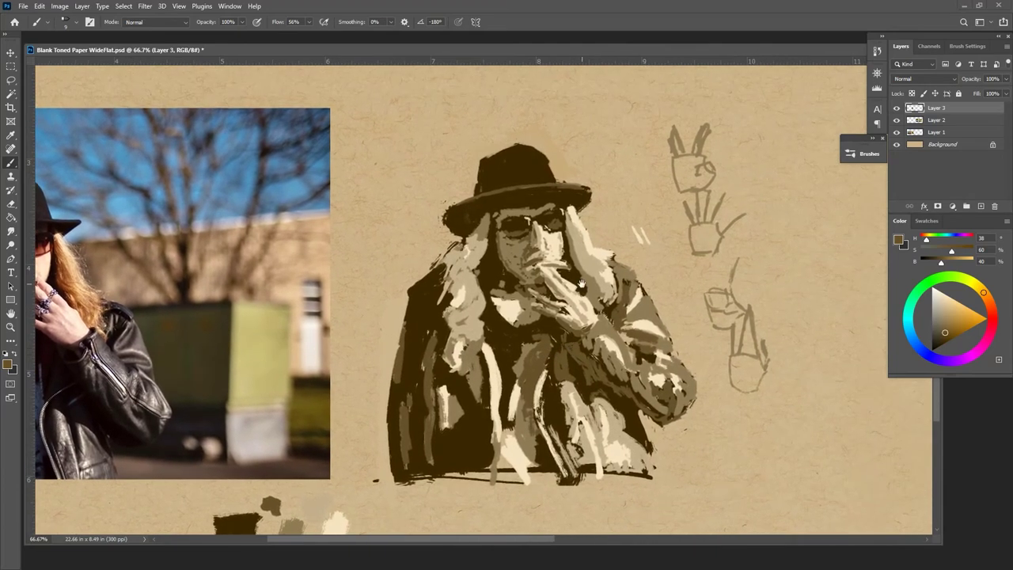
{"action": "left_click_drag", "start_coordinate": [605, 277], "coordinate": [661, 280]}
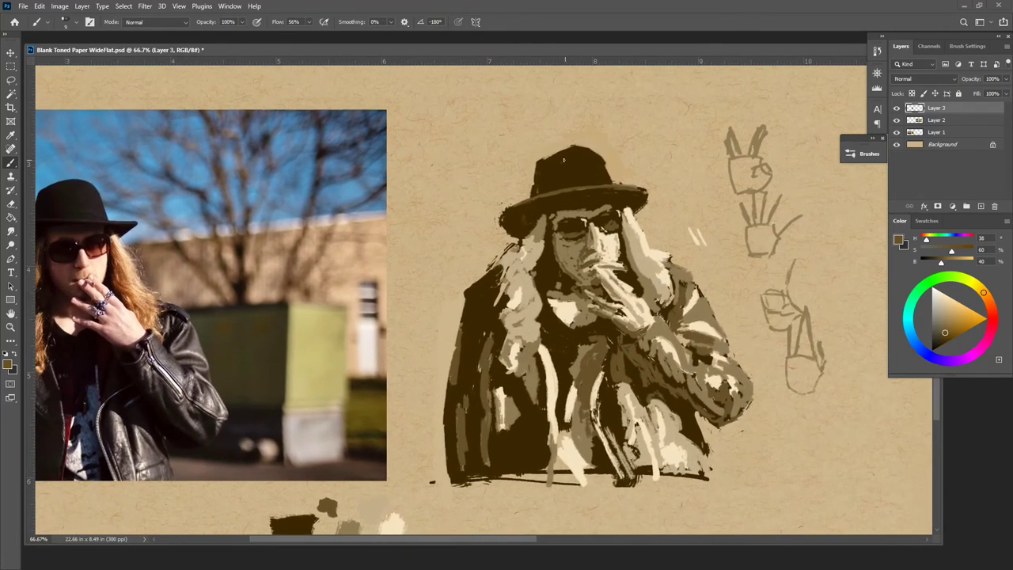
{"action": "mouse_move", "coordinate": [565, 163]}
{"action": "left_mouse_down"}
{"action": "mouse_move", "coordinate": [580, 184]}
{"action": "mouse_move", "coordinate": [573, 152]}
{"action": "mouse_move", "coordinate": [576, 174]}
{"action": "mouse_move", "coordinate": [592, 183]}
{"action": "mouse_move", "coordinate": [598, 167]}
{"action": "mouse_move", "coordinate": [605, 174]}
{"action": "mouse_move", "coordinate": [586, 143]}
{"action": "mouse_move", "coordinate": [592, 184]}
{"action": "left_mouse_up"}
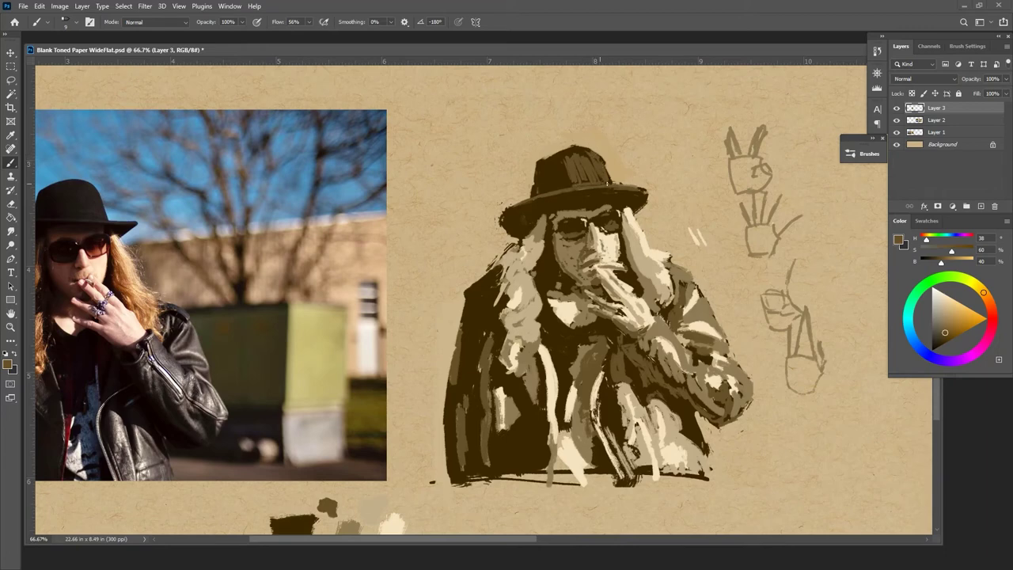
{"action": "mouse_move", "coordinate": [576, 149]}
{"action": "left_mouse_down"}
{"action": "mouse_move", "coordinate": [561, 154]}
{"action": "mouse_move", "coordinate": [584, 153]}
{"action": "mouse_move", "coordinate": [562, 181]}
{"action": "mouse_move", "coordinate": [589, 159]}
{"action": "left_mouse_up"}
{"action": "left_click", "coordinate": [350, 522], "text": "alt"}
{"action": "mouse_move", "coordinate": [590, 187]}
{"action": "left_mouse_down"}
{"action": "mouse_move", "coordinate": [612, 185]}
{"action": "mouse_move", "coordinate": [595, 188]}
{"action": "left_mouse_up"}
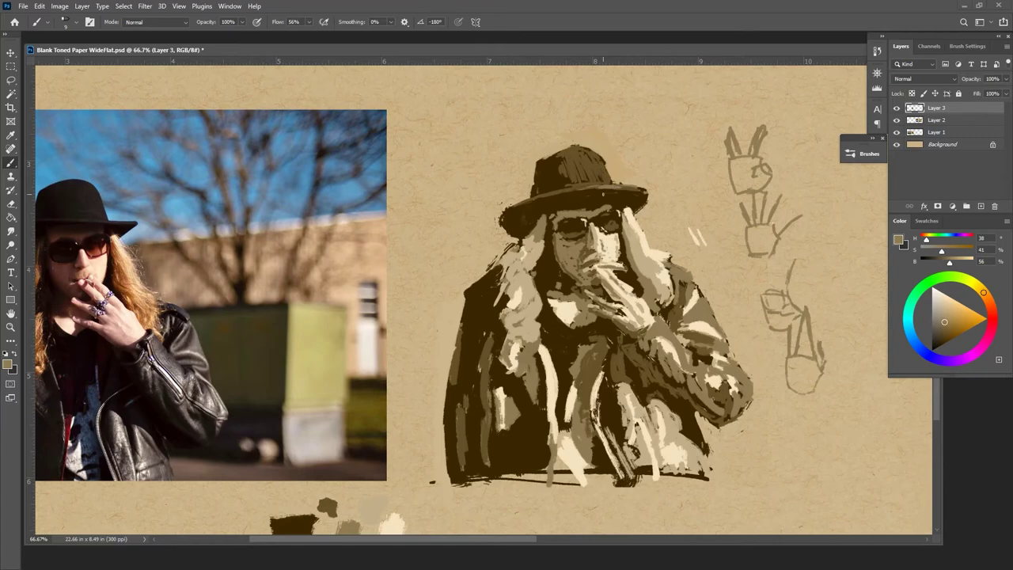
Paint sampled mid-brown strokes over the jacket's far shoulder and save the document
{"action": "key", "text": "ctrl+0"}
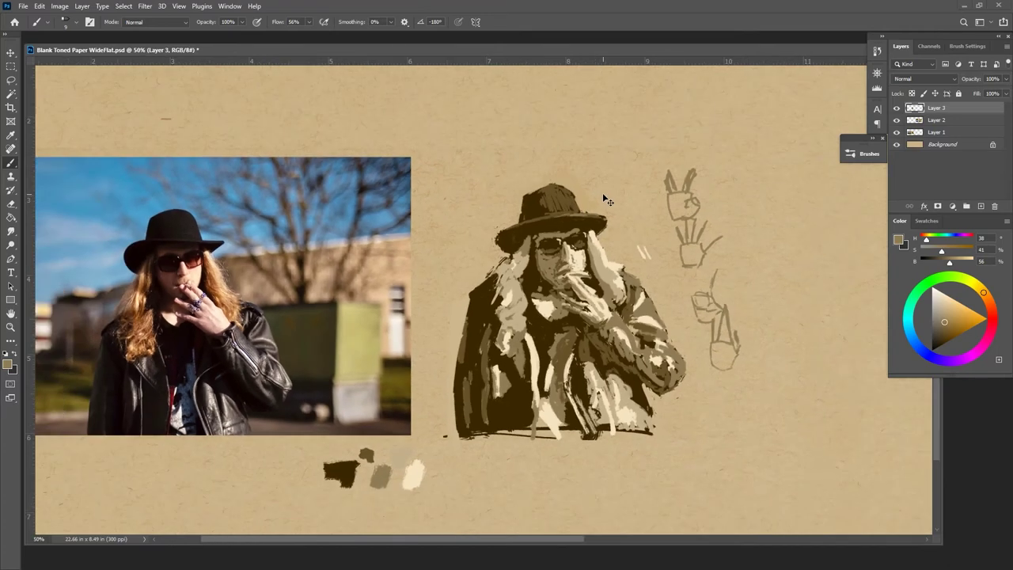
{"action": "key", "text": "ctrl+minus"}
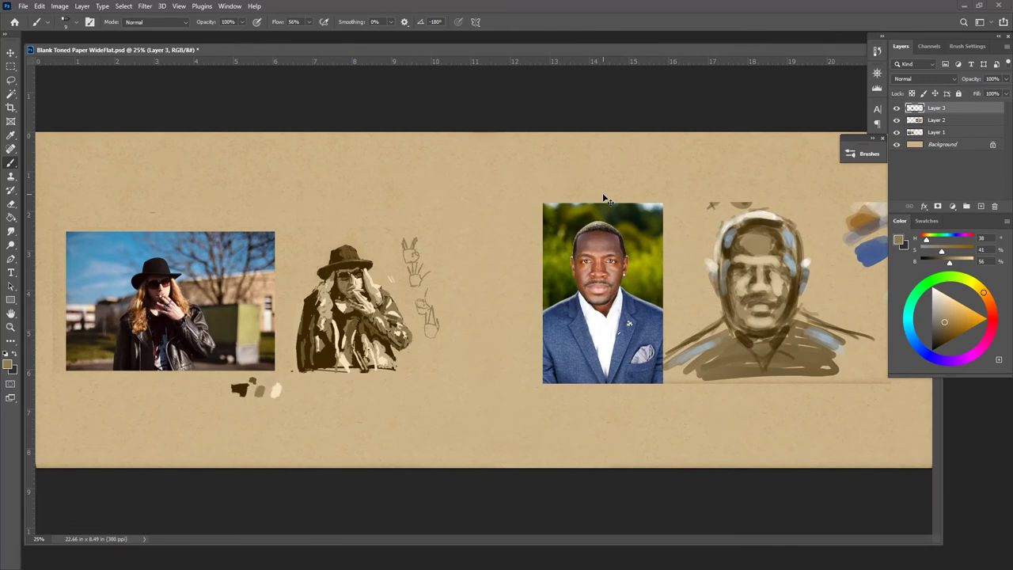
{"action": "key", "text": "ctrl+plus"}
{"action": "key", "text": "ctrl+plus"}
{"action": "key", "text": "ctrl+plus"}
{"action": "mouse_move", "coordinate": [475, 387]}
{"action": "left_mouse_down"}
{"action": "mouse_move", "coordinate": [628, 376]}
{"action": "mouse_move", "coordinate": [679, 332]}
{"action": "mouse_move", "coordinate": [728, 353]}
{"action": "mouse_move", "coordinate": [777, 348]}
{"action": "left_mouse_up"}
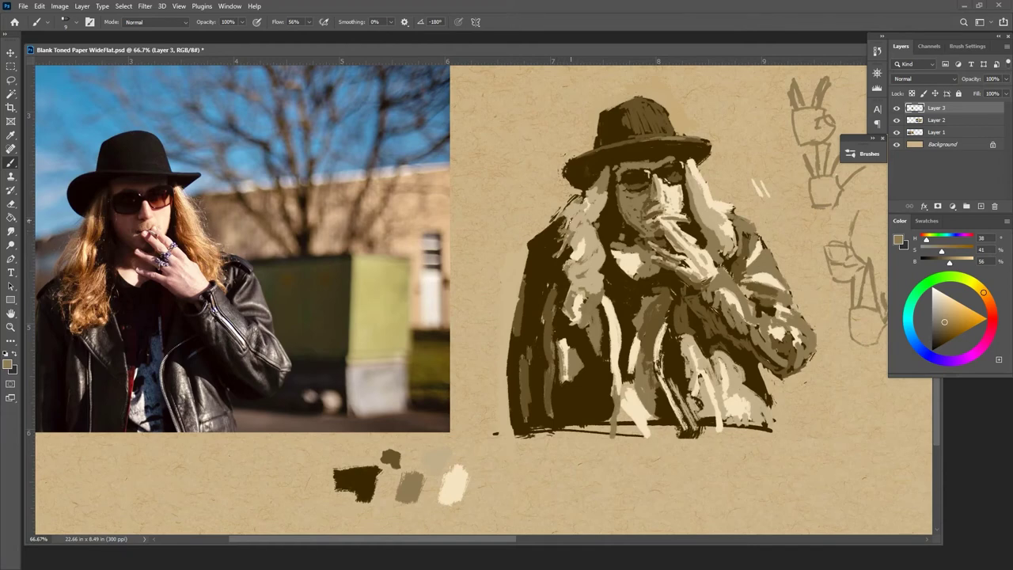
{"action": "left_click", "coordinate": [391, 460], "text": "alt"}
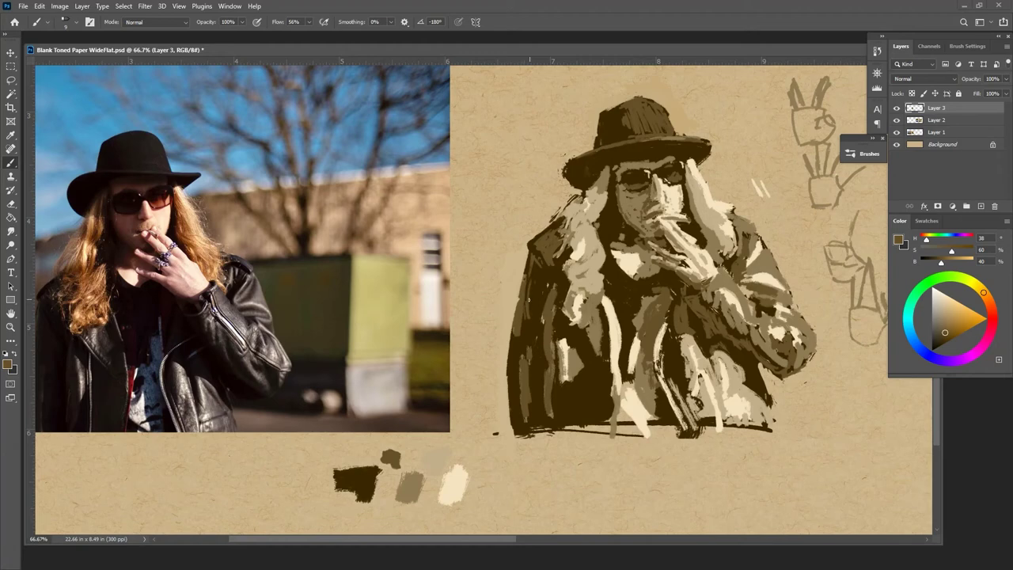
{"action": "left_click_drag", "start_coordinate": [501, 359], "coordinate": [537, 364]}
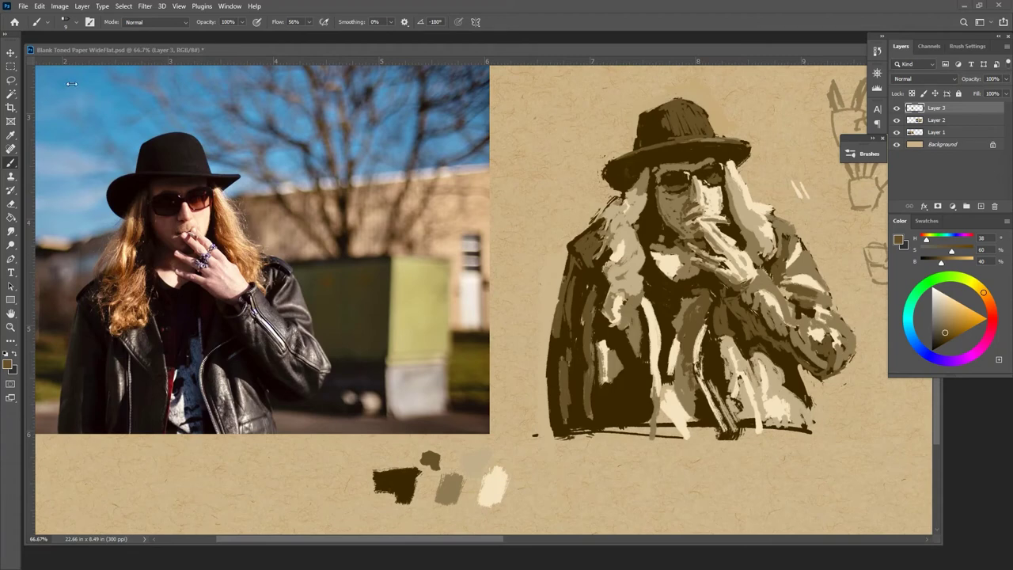
{"action": "left_click", "coordinate": [233, 51]}
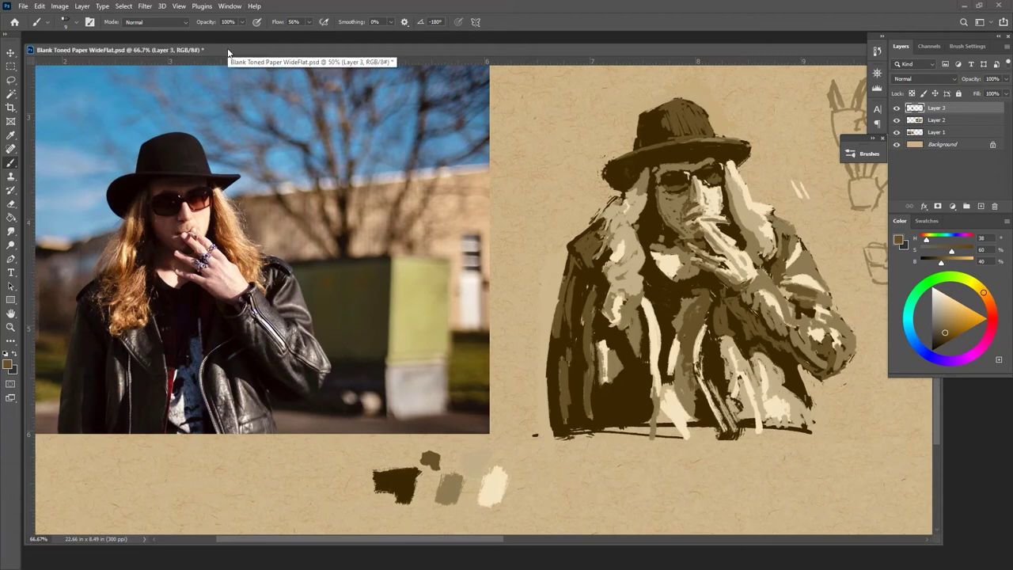
{"action": "key", "text": "ctrl+s"}
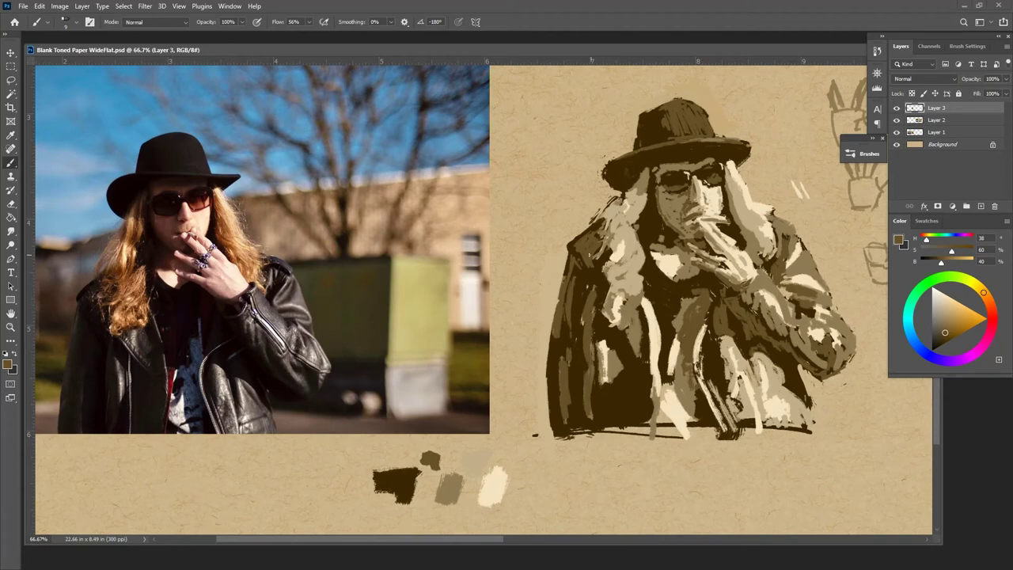
Mark the slope of both shoulders with sampled cream guide lines and undo them
{"action": "left_click", "coordinate": [664, 264], "text": "alt"}
{"action": "left_click_drag", "start_coordinate": [608, 246], "coordinate": [559, 278]}
{"action": "left_click_drag", "start_coordinate": [600, 251], "coordinate": [560, 276]}
{"action": "left_click_drag", "start_coordinate": [774, 237], "coordinate": [819, 252]}
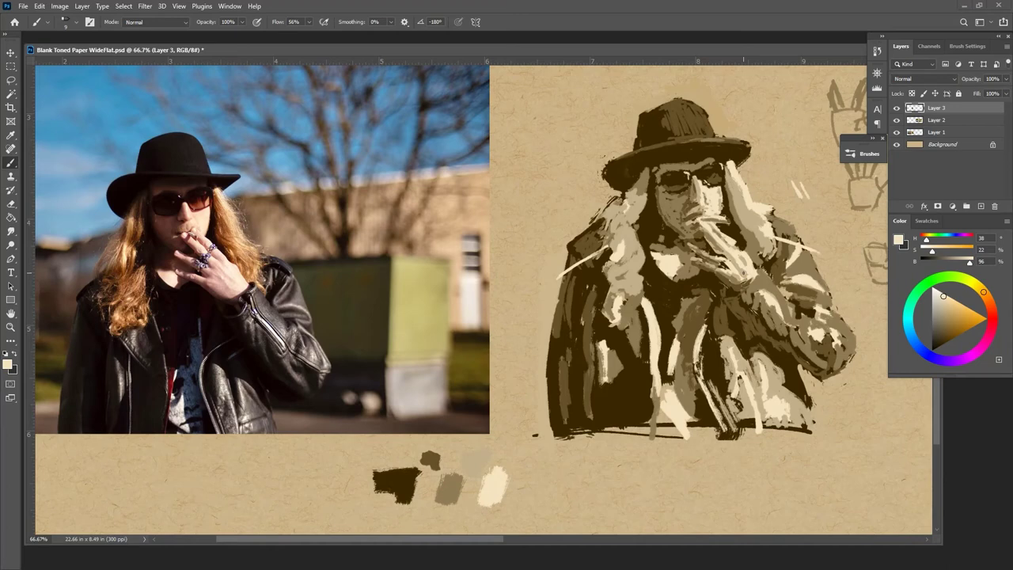
{"action": "key", "text": "ctrl+z"}
{"action": "key", "text": "ctrl+z"}
{"action": "key", "text": "ctrl+z"}
{"action": "key", "text": "ctrl+z"}
{"action": "key", "text": "ctrl+z"}
Add a new layer and brush a sampled darker tan background tone beside the portrait's hair with an enlarged brush
{"action": "left_click", "coordinate": [982, 208]}
{"action": "left_click", "coordinate": [587, 241], "text": "alt"}
{"action": "key", "text": "bracketright"}
{"action": "key", "text": "bracketright"}
{"action": "key", "text": "bracketright"}
{"action": "key", "text": "bracketright"}
{"action": "key", "text": "bracketright"}
{"action": "key", "text": "bracketright"}
{"action": "key", "text": "bracketright"}
{"action": "left_click_drag", "start_coordinate": [592, 216], "coordinate": [595, 231]}
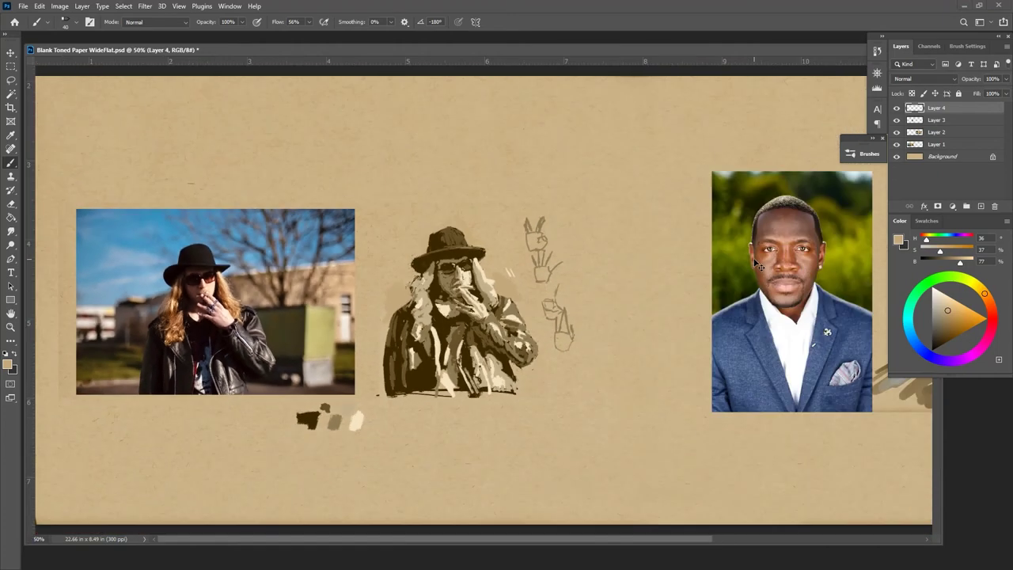
Extend the tan background tone down the jacket's outer sleeve, trimming its edge to a slimmer silhouette down to the hem
{"action": "key", "text": "ctrl+minus"}
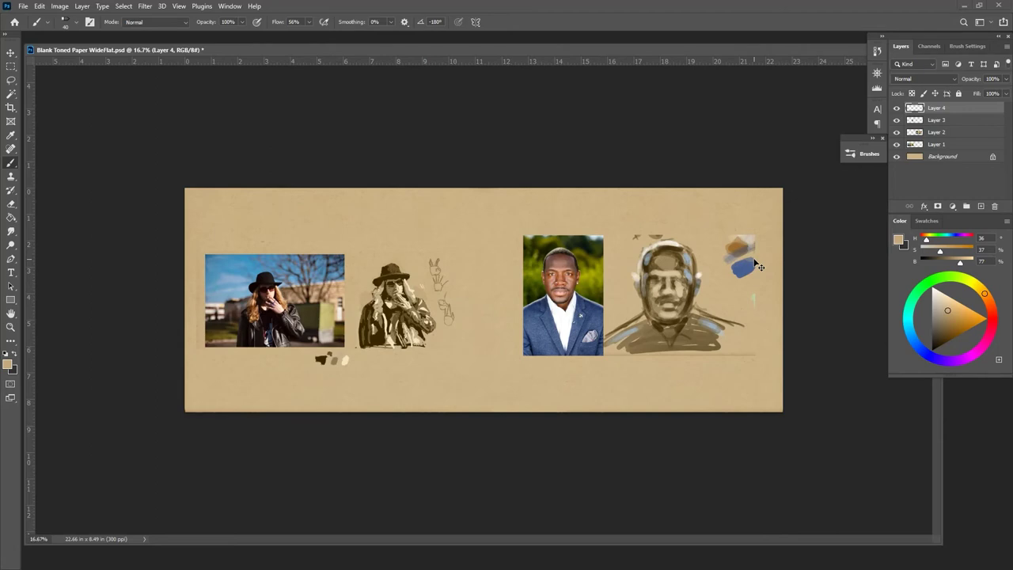
{"action": "key", "text": "ctrl+plus"}
{"action": "key", "text": "ctrl+plus"}
{"action": "key", "text": "ctrl+plus"}
{"action": "key", "text": "ctrl+plus"}
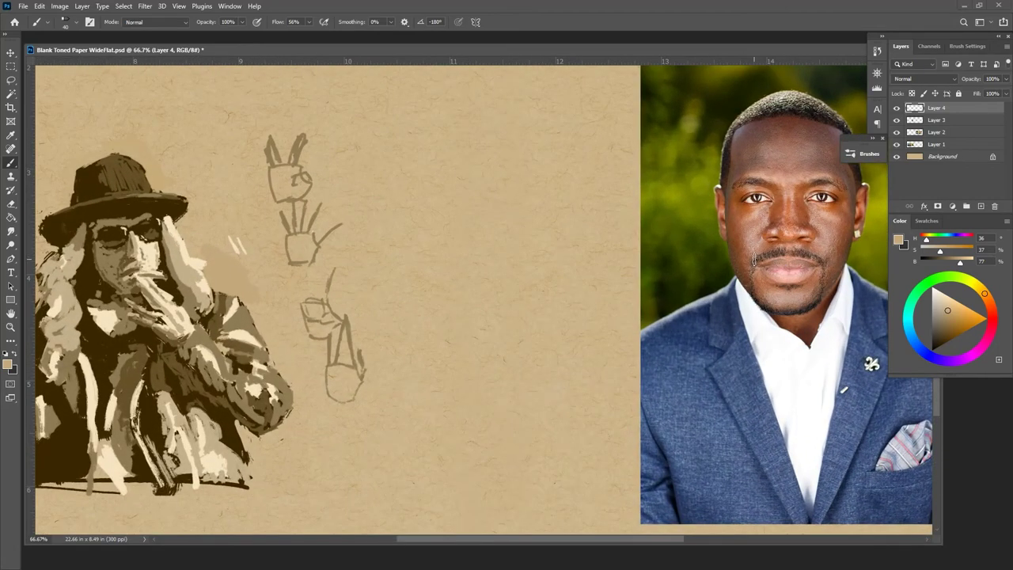
{"action": "left_click_drag", "start_coordinate": [454, 369], "coordinate": [773, 333]}
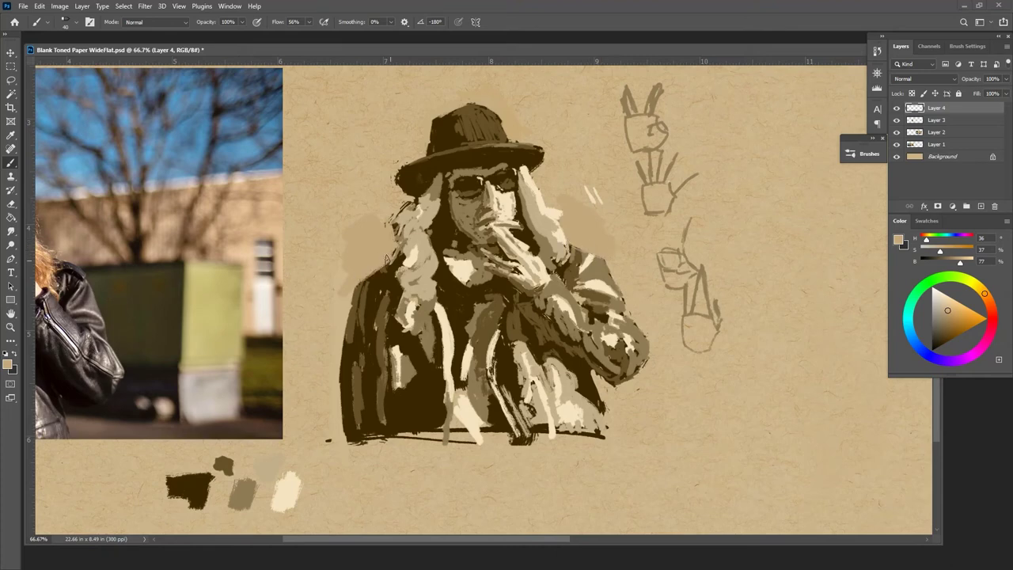
{"action": "left_click_drag", "start_coordinate": [352, 288], "coordinate": [348, 327]}
{"action": "left_click_drag", "start_coordinate": [352, 285], "coordinate": [341, 372]}
{"action": "left_click_drag", "start_coordinate": [345, 312], "coordinate": [334, 439]}
{"action": "left_click_drag", "start_coordinate": [340, 338], "coordinate": [340, 435]}
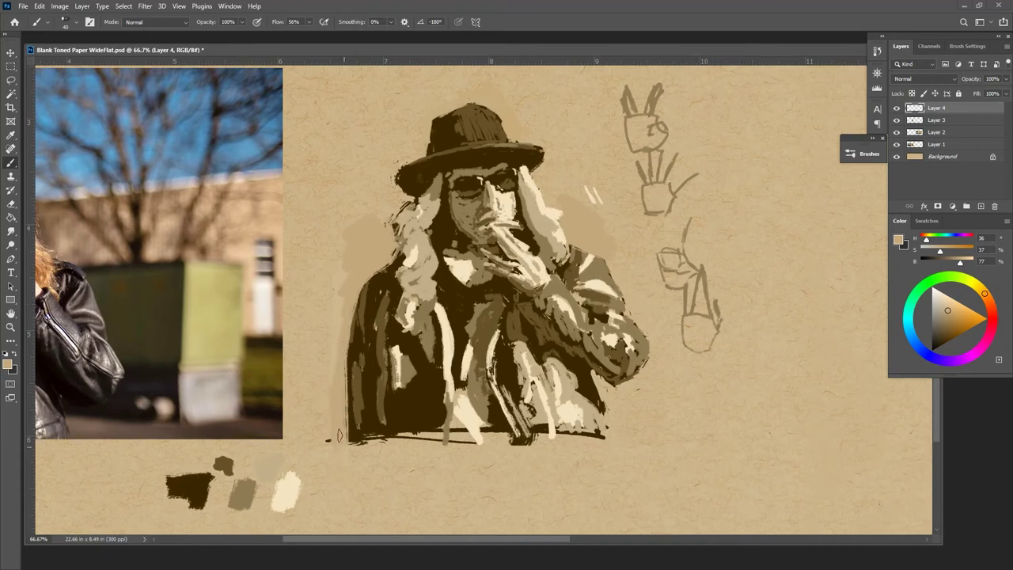
{"action": "left_click_drag", "start_coordinate": [342, 339], "coordinate": [355, 453]}
{"action": "left_click_drag", "start_coordinate": [356, 305], "coordinate": [340, 426]}
{"action": "left_click_drag", "start_coordinate": [345, 353], "coordinate": [347, 396]}
{"action": "left_click_drag", "start_coordinate": [355, 336], "coordinate": [341, 396]}
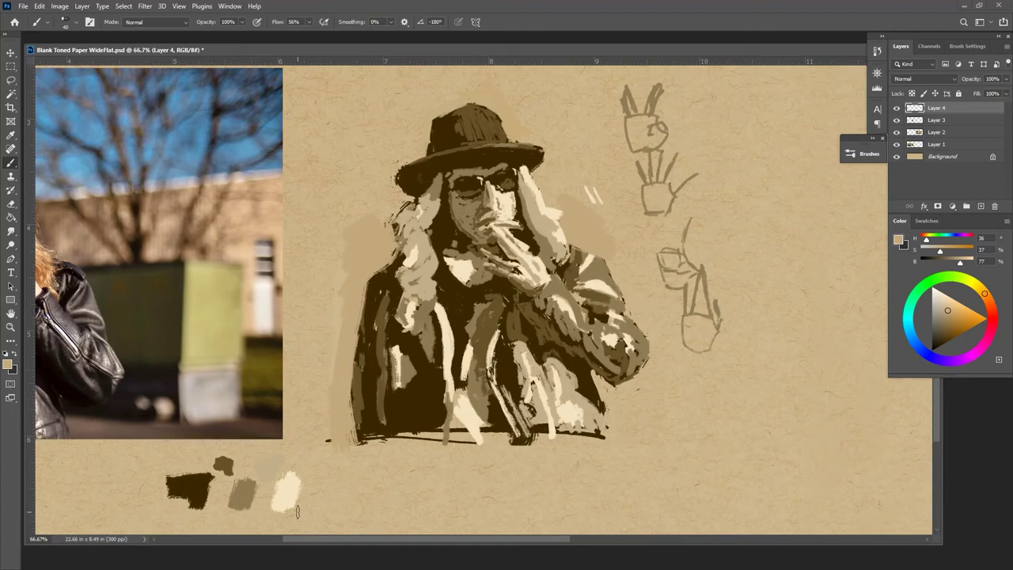
{"action": "key", "text": "ctrl+minus"}
{"action": "key", "text": "ctrl+minus"}
{"action": "key", "text": "ctrl+minus"}
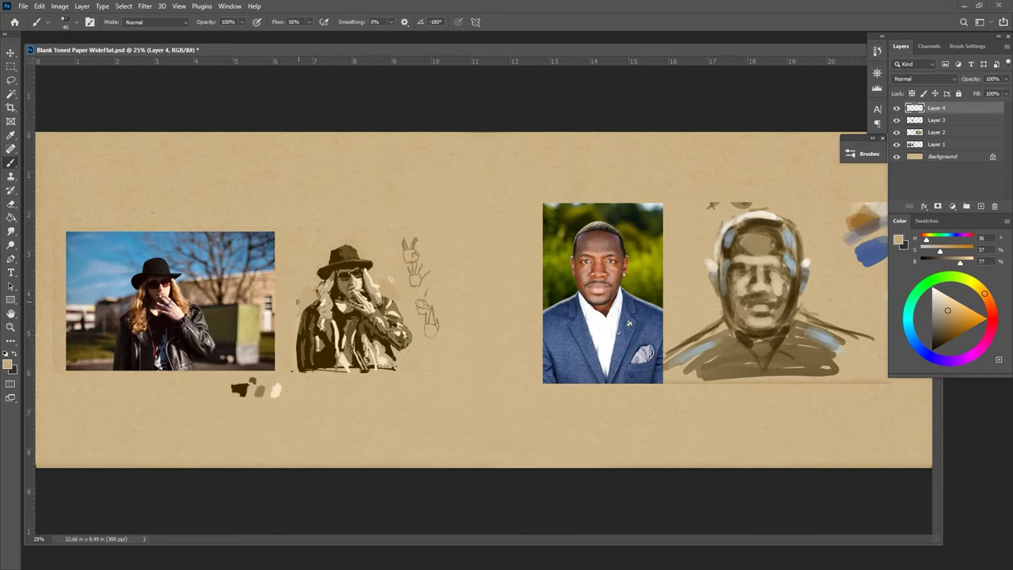
Brush more tan background tone down the jacket's outer sleeve and add a new layer
{"action": "left_click_drag", "start_coordinate": [300, 312], "coordinate": [293, 371]}
{"action": "left_click_drag", "start_coordinate": [301, 310], "coordinate": [300, 388]}
{"action": "left_click", "coordinate": [981, 206]}
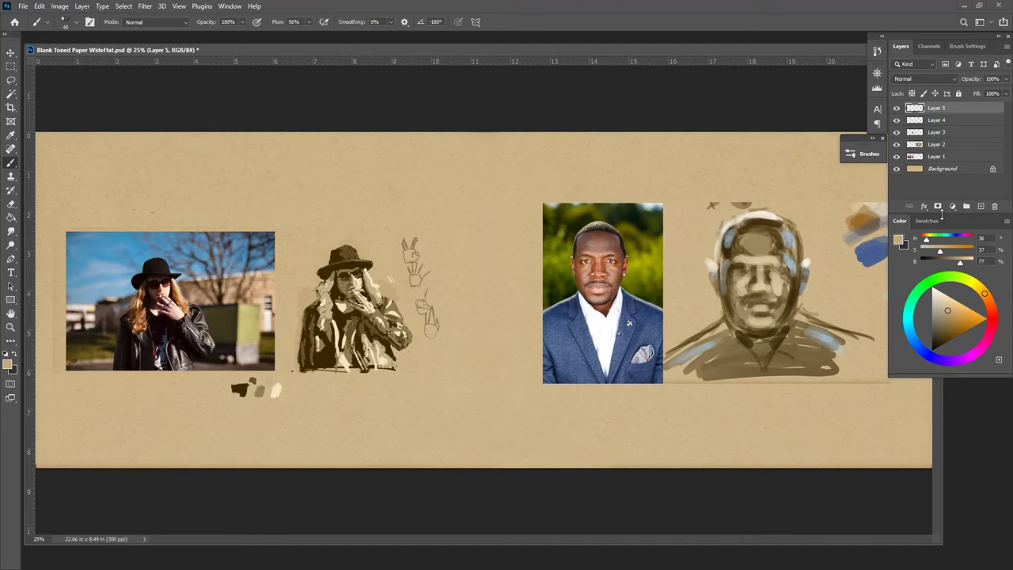
Blend sampled dark and mid browns through the jacket front with the Hard Round Pressure Opacity brush
{"action": "left_click", "coordinate": [869, 149]}
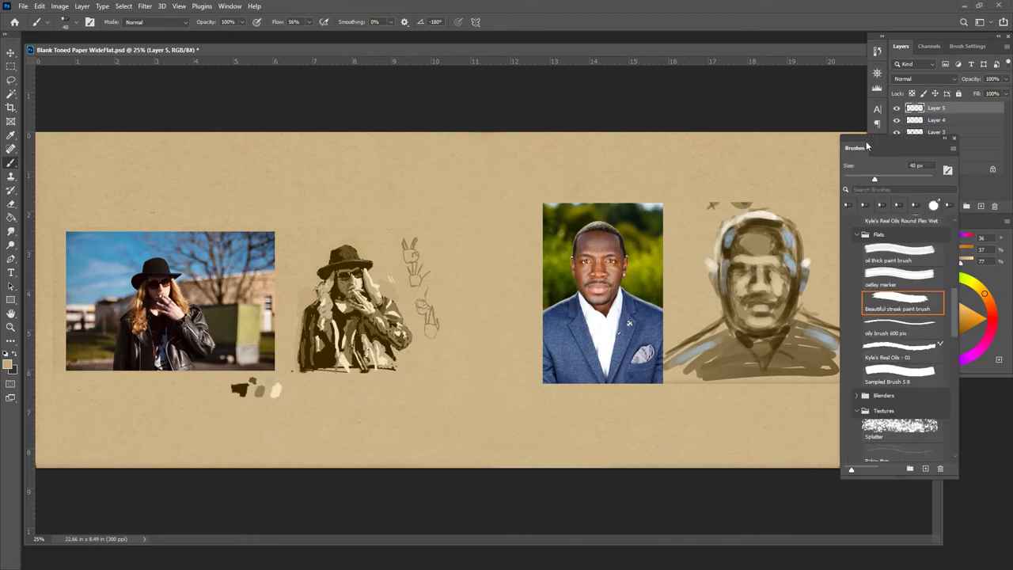
{"action": "left_click_drag", "start_coordinate": [958, 310], "coordinate": [956, 277]}
{"action": "left_click", "coordinate": [901, 314]}
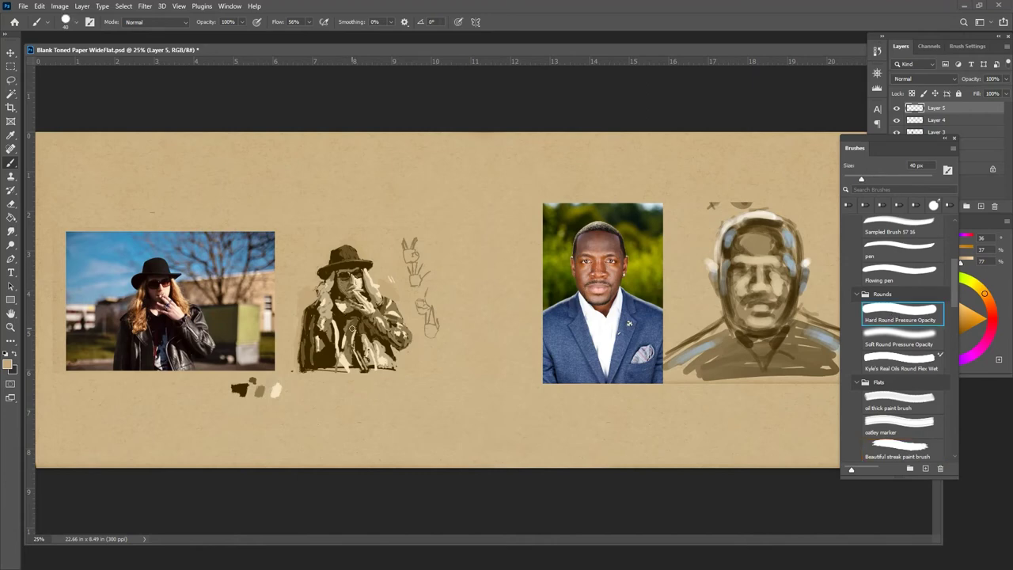
{"action": "key", "text": "alt"}
{"action": "left_click", "coordinate": [348, 324], "text": "alt"}
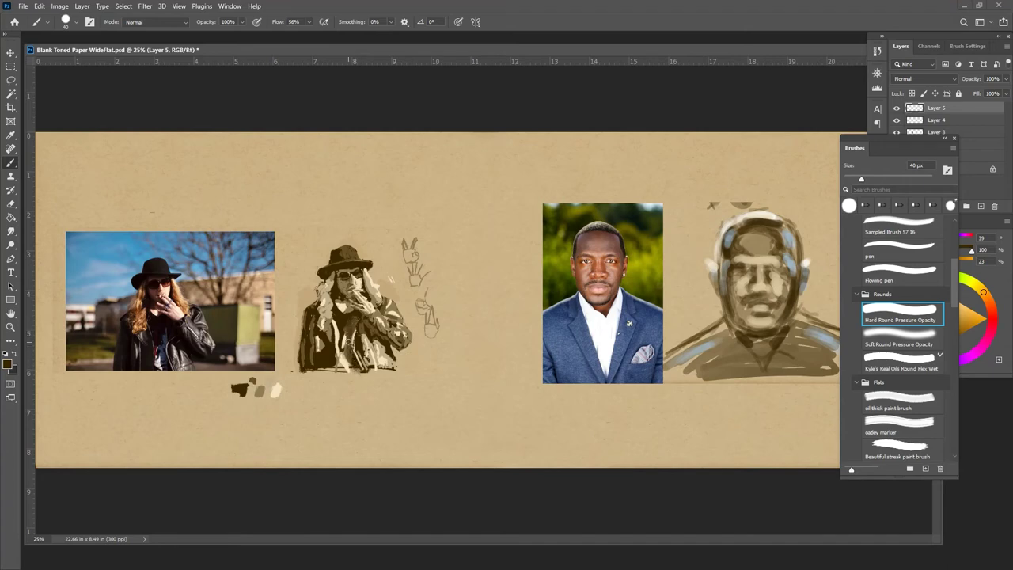
{"action": "left_click", "coordinate": [351, 361], "text": "alt"}
{"action": "left_click", "coordinate": [346, 359], "text": "alt"}
{"action": "left_click", "coordinate": [330, 357], "text": "alt"}
{"action": "left_click", "coordinate": [332, 349], "text": "alt"}
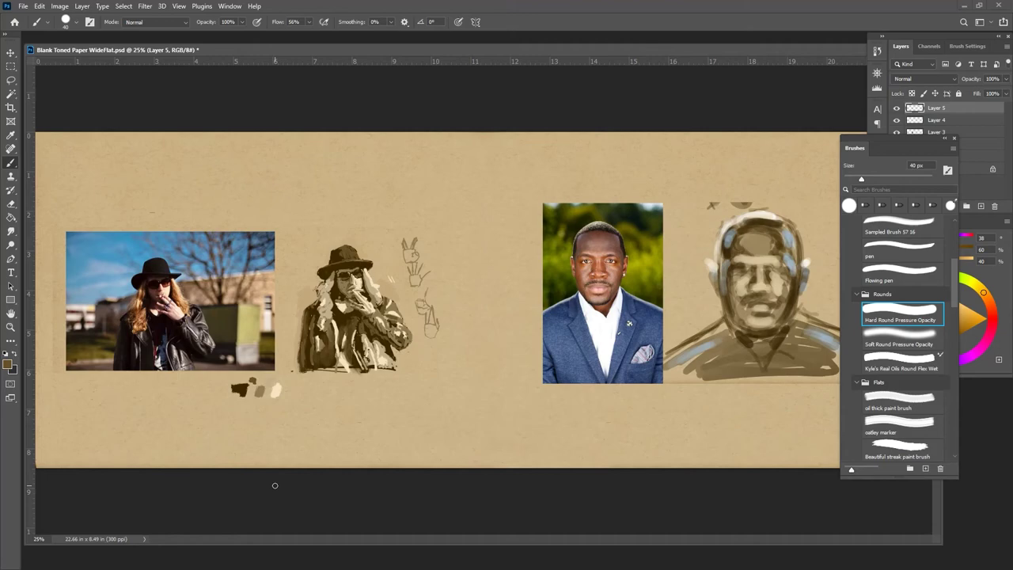
Blend sampled light and brown tones across the jacket's lower front flap beside the zipper edge
{"action": "key", "text": "ctrl+plus"}
{"action": "key", "text": "ctrl+plus"}
{"action": "key", "text": "ctrl+plus"}
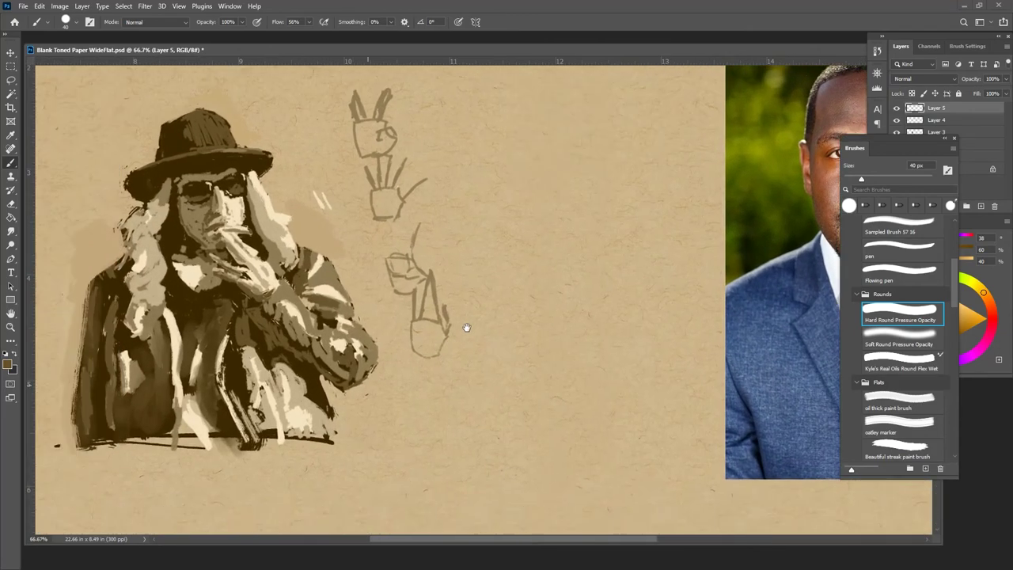
{"action": "mouse_move", "coordinate": [467, 328]}
{"action": "left_mouse_down"}
{"action": "mouse_move", "coordinate": [614, 293]}
{"action": "mouse_move", "coordinate": [617, 304]}
{"action": "mouse_move", "coordinate": [616, 295]}
{"action": "left_mouse_up"}
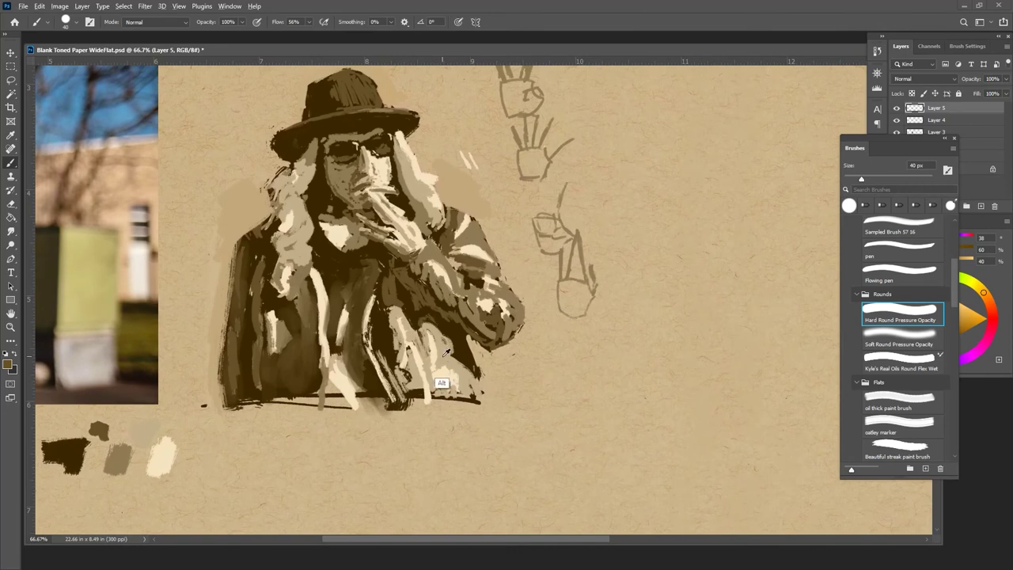
{"action": "left_click", "coordinate": [433, 385], "text": "alt"}
{"action": "mouse_move", "coordinate": [433, 342]}
{"action": "left_mouse_down"}
{"action": "mouse_move", "coordinate": [448, 376]}
{"action": "mouse_move", "coordinate": [440, 338]}
{"action": "mouse_move", "coordinate": [477, 388]}
{"action": "mouse_move", "coordinate": [466, 390]}
{"action": "mouse_move", "coordinate": [429, 330]}
{"action": "mouse_move", "coordinate": [422, 346]}
{"action": "mouse_move", "coordinate": [397, 313]}
{"action": "mouse_move", "coordinate": [409, 376]}
{"action": "mouse_move", "coordinate": [401, 337]}
{"action": "mouse_move", "coordinate": [401, 383]}
{"action": "mouse_move", "coordinate": [434, 386]}
{"action": "mouse_move", "coordinate": [371, 327]}
{"action": "mouse_move", "coordinate": [384, 368]}
{"action": "left_mouse_up"}
{"action": "left_click", "coordinate": [378, 333], "text": "alt"}
{"action": "mouse_move", "coordinate": [382, 312]}
{"action": "left_mouse_down"}
{"action": "mouse_move", "coordinate": [376, 346]}
{"action": "mouse_move", "coordinate": [380, 301]}
{"action": "mouse_move", "coordinate": [373, 338]}
{"action": "mouse_move", "coordinate": [376, 347]}
{"action": "mouse_move", "coordinate": [377, 307]}
{"action": "mouse_move", "coordinate": [386, 400]}
{"action": "left_mouse_up"}
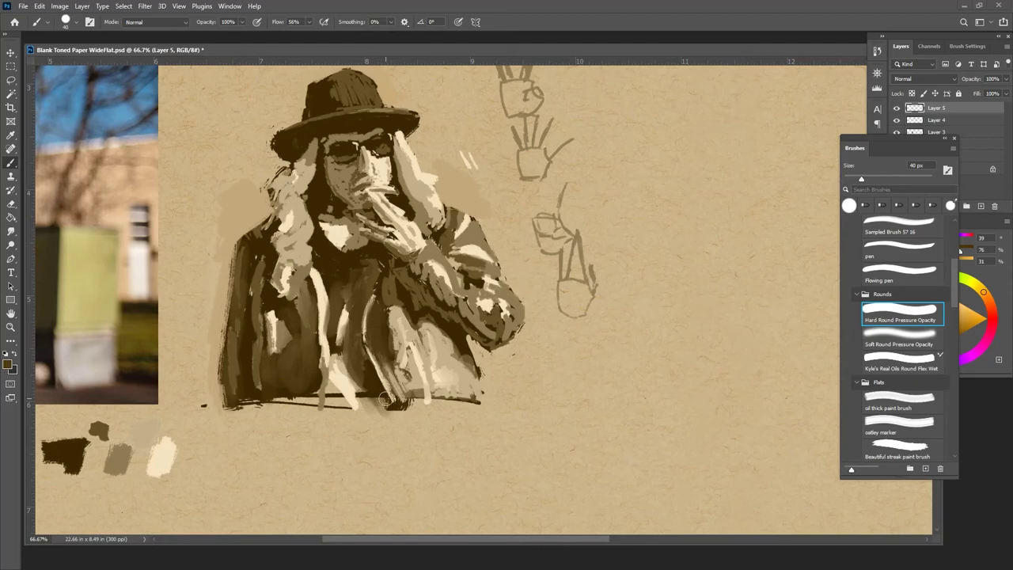
Smooth the jacket's dark areas with a sampled dark brown and reduce the brush to 25 px
{"action": "key", "text": "ctrl+minus"}
{"action": "key", "text": "ctrl+minus"}
{"action": "key", "text": "ctrl+minus"}
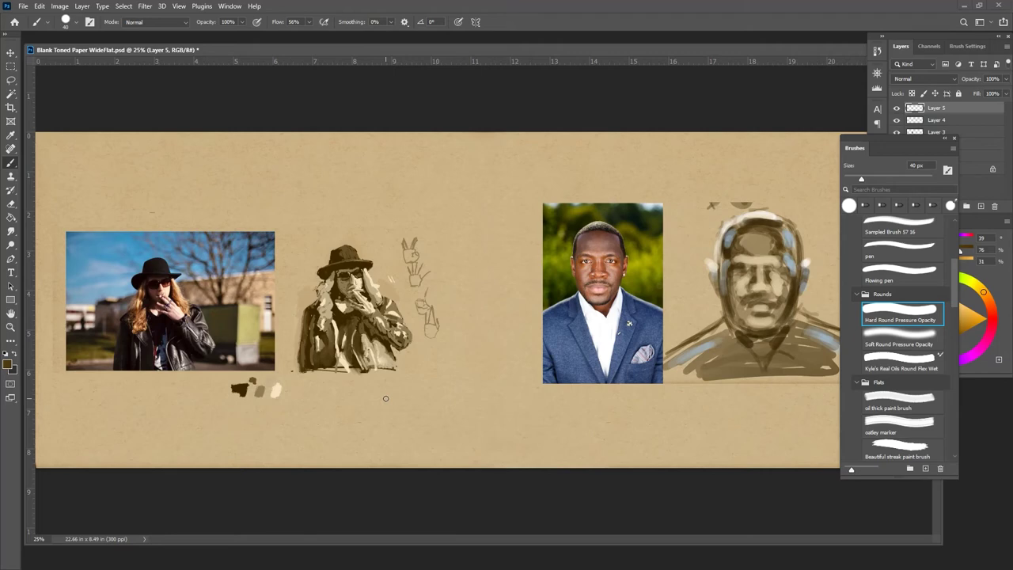
{"action": "left_click", "coordinate": [340, 342], "text": "alt"}
{"action": "key", "text": "["}
{"action": "key", "text": "["}
{"action": "key", "text": "["}
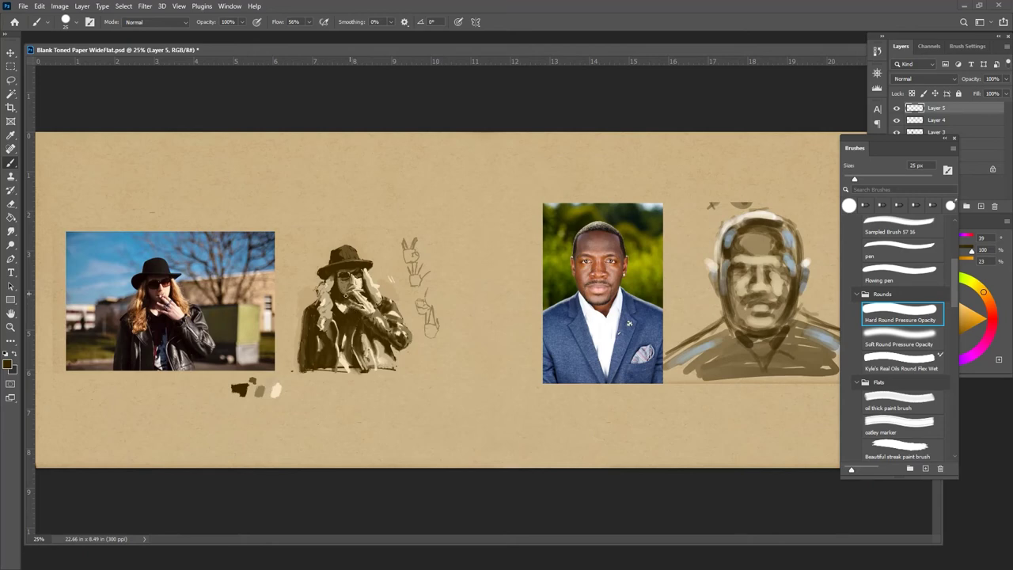
Refine the long hair's strands in dark brown with a 10 px brush and return the brush to 25 px
{"action": "key", "text": "bracketleft"}
{"action": "key", "text": "bracketleft"}
{"action": "key", "text": "bracketleft"}
{"action": "left_click_drag", "start_coordinate": [332, 274], "coordinate": [328, 287]}
{"action": "key", "text": "]"}
{"action": "key", "text": "bracketleft"}
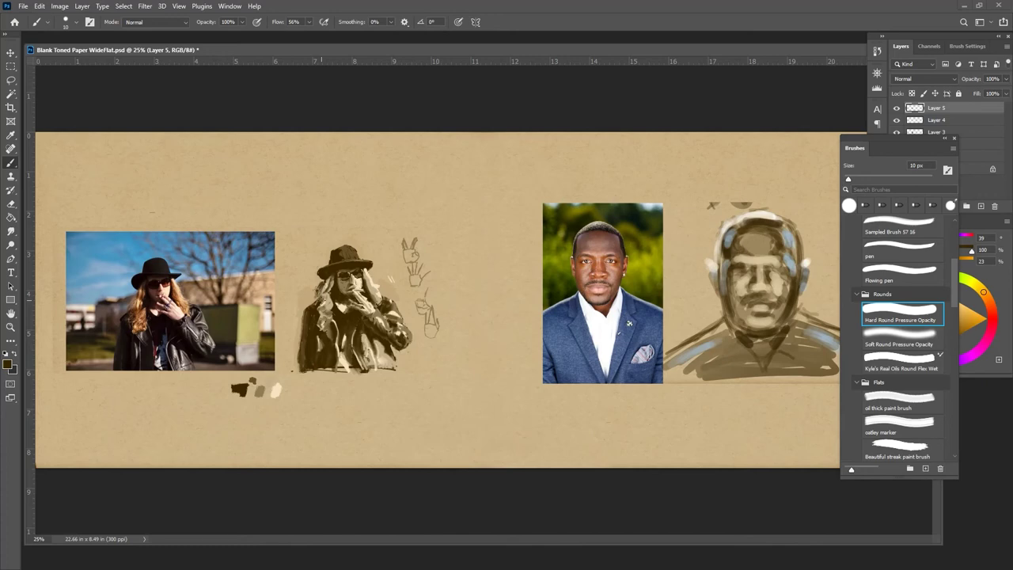
{"action": "left_click_drag", "start_coordinate": [325, 297], "coordinate": [328, 308]}
{"action": "left_click", "coordinate": [391, 306]}
{"action": "key", "text": "bracketright"}
{"action": "key", "text": "bracketright"}
{"action": "key", "text": "bracketright"}
Examine the portrait against the reference photo at several zoom levels
{"action": "key", "text": "ctrl+plus"}
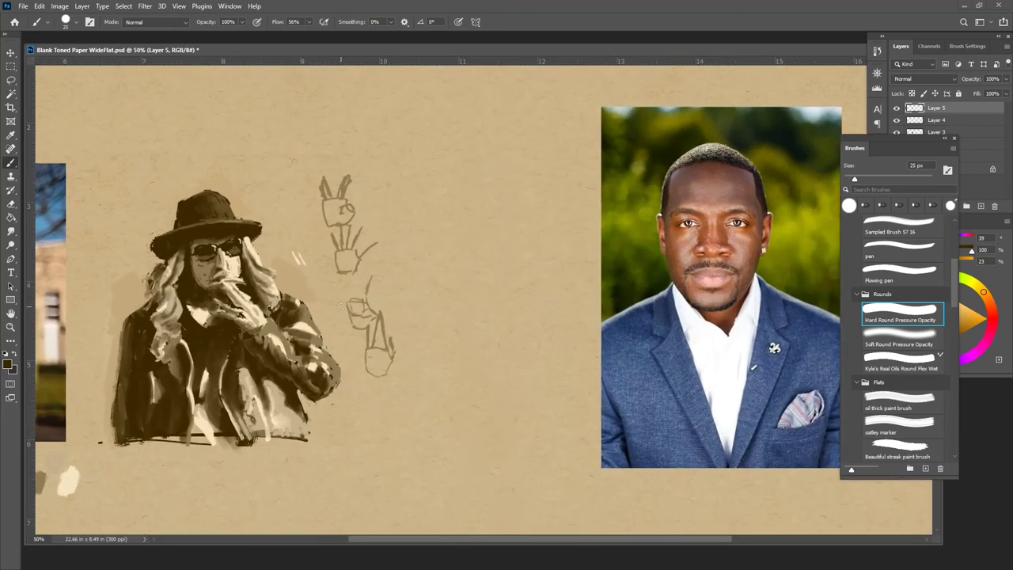
{"action": "left_click_drag", "start_coordinate": [340, 306], "coordinate": [576, 338]}
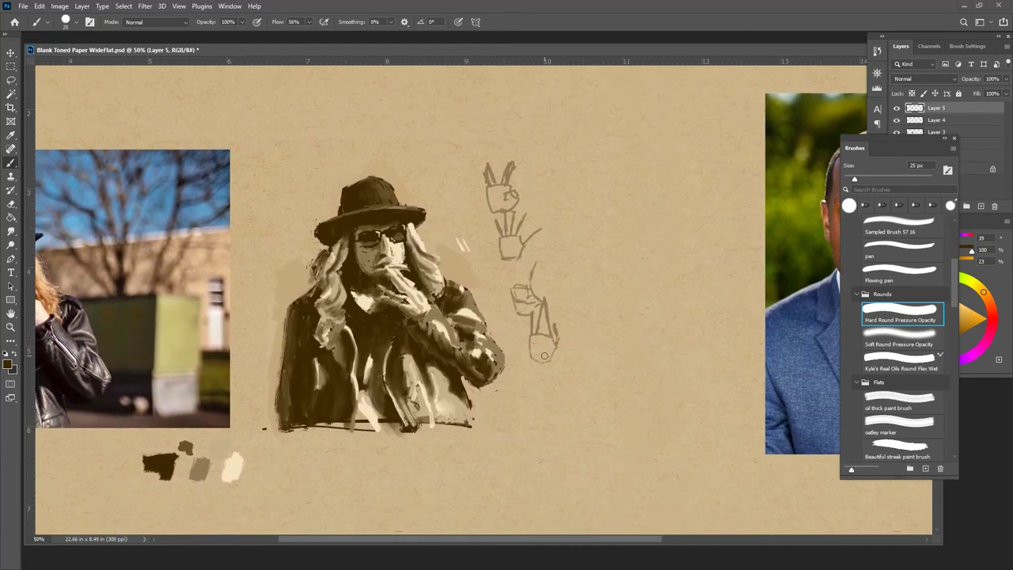
{"action": "key", "text": "ctrl+minus"}
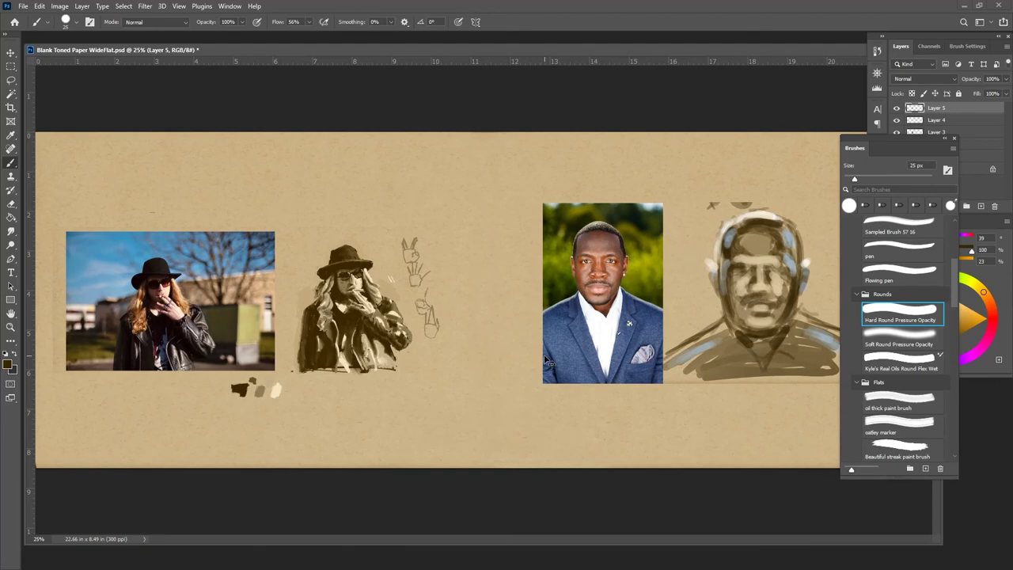
{"action": "key", "text": "ctrl+minus"}
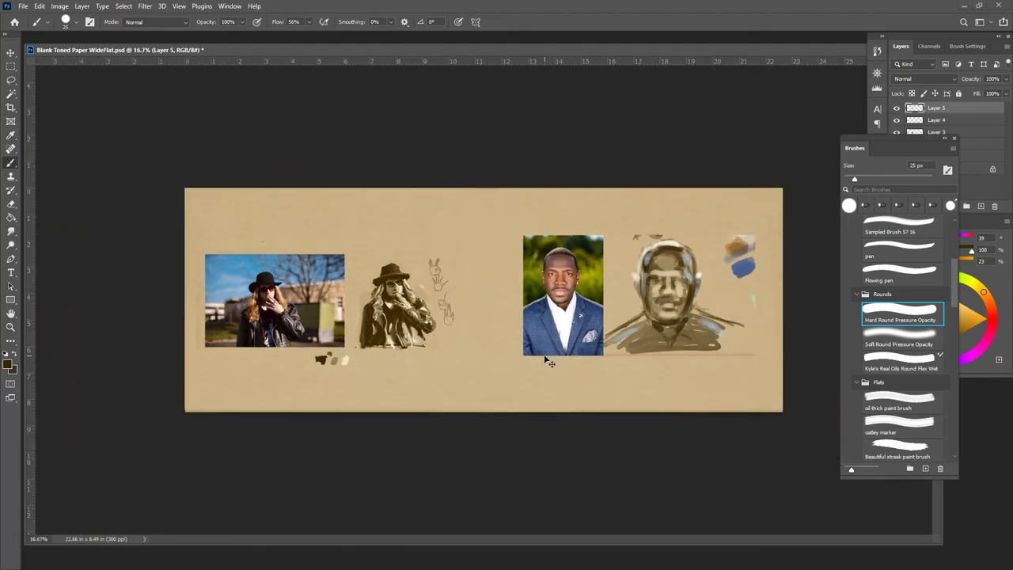
{"action": "key", "text": "ctrl+plus"}
{"action": "key", "text": "ctrl+plus"}
{"action": "key", "text": "ctrl+plus"}
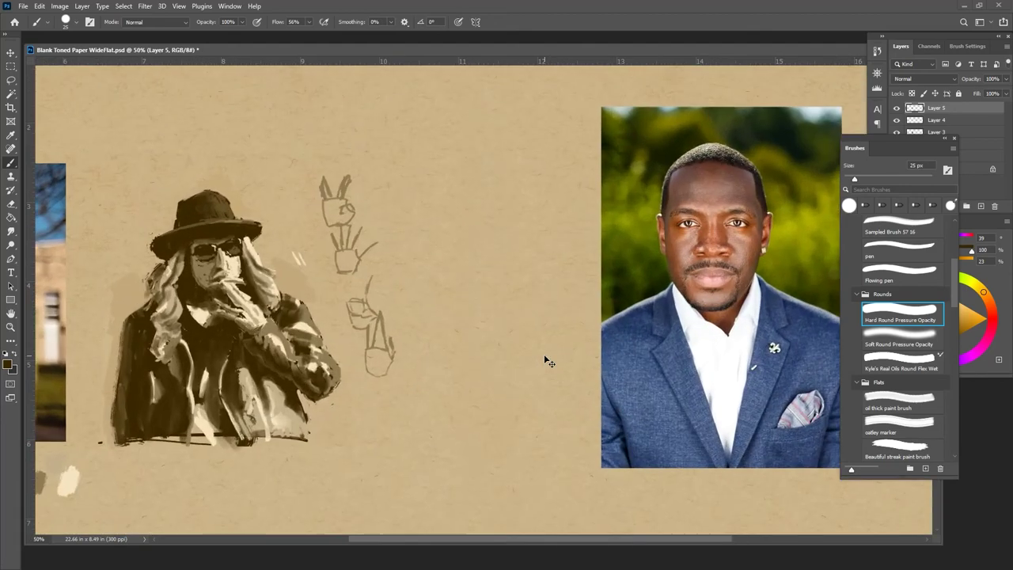
{"action": "left_click_drag", "start_coordinate": [379, 367], "coordinate": [496, 337]}
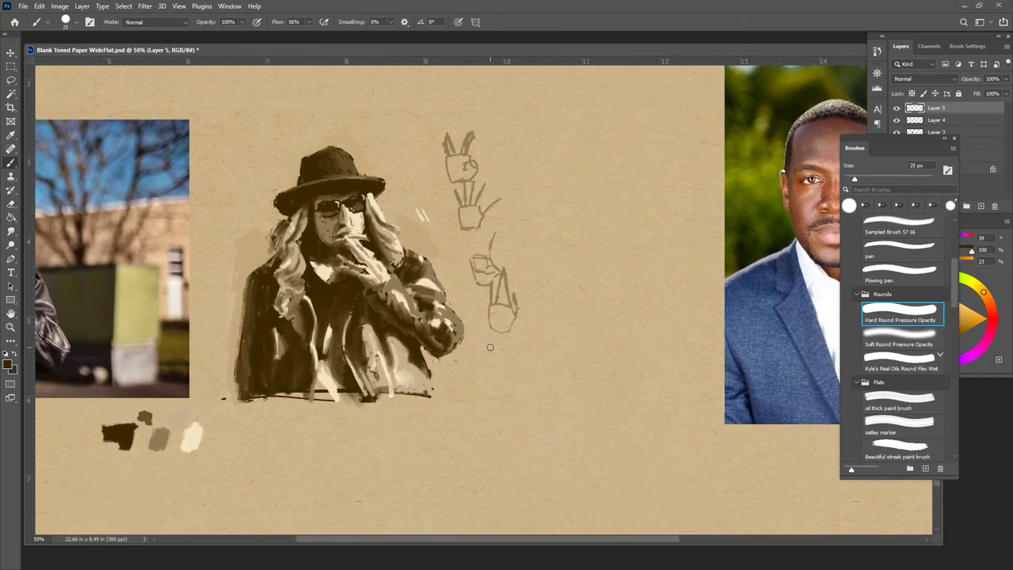
{"action": "left_click_drag", "start_coordinate": [471, 334], "coordinate": [572, 354]}
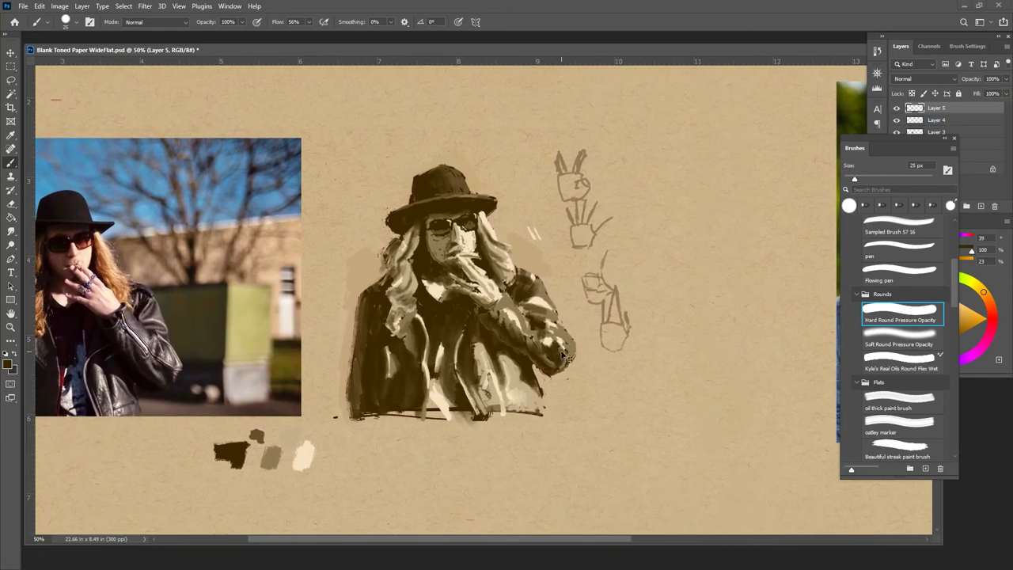
Paint out the stray dark mark beside the jacket and break up the hem line with sampled paper tan
{"action": "key", "text": "ctrl+plus"}
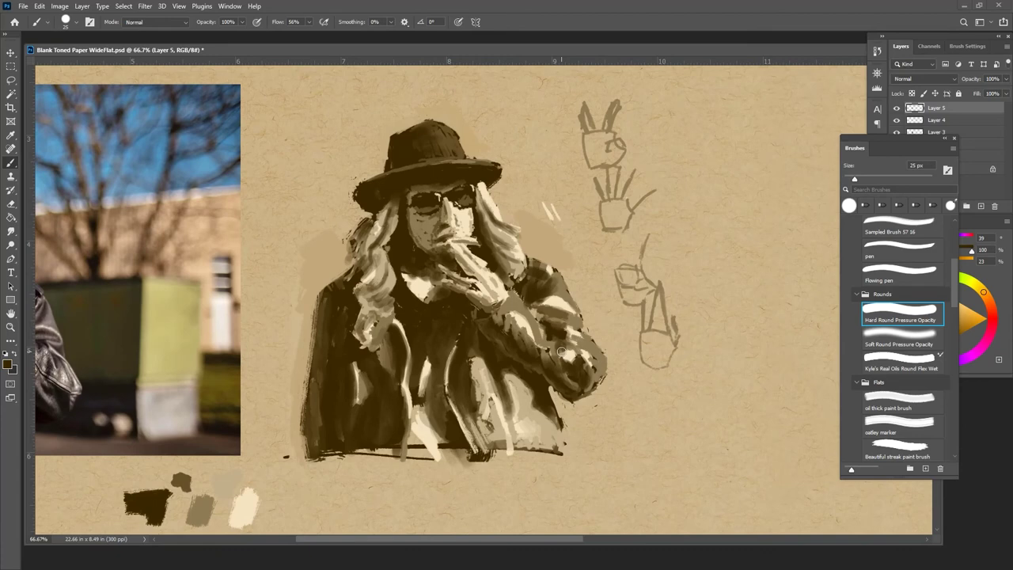
{"action": "left_click", "coordinate": [602, 341], "text": "alt"}
{"action": "left_click_drag", "start_coordinate": [289, 460], "coordinate": [282, 454]}
{"action": "left_click_drag", "start_coordinate": [400, 462], "coordinate": [416, 460]}
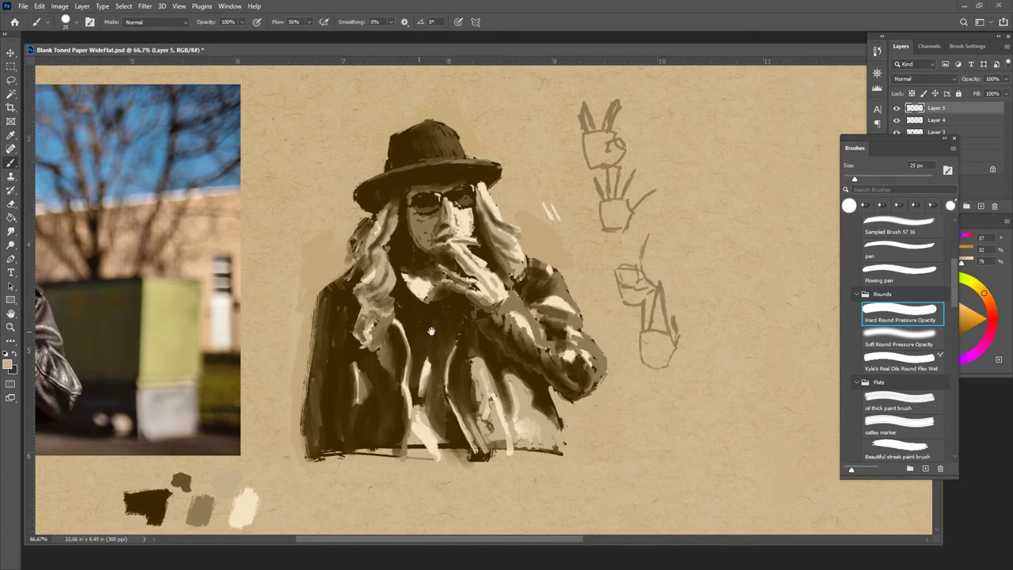
Refine the neckline and raised hand with sampled cream and light tan, using a 10 px brush
{"action": "left_click_drag", "start_coordinate": [431, 331], "coordinate": [587, 323]}
{"action": "left_click", "coordinate": [577, 277], "text": "alt"}
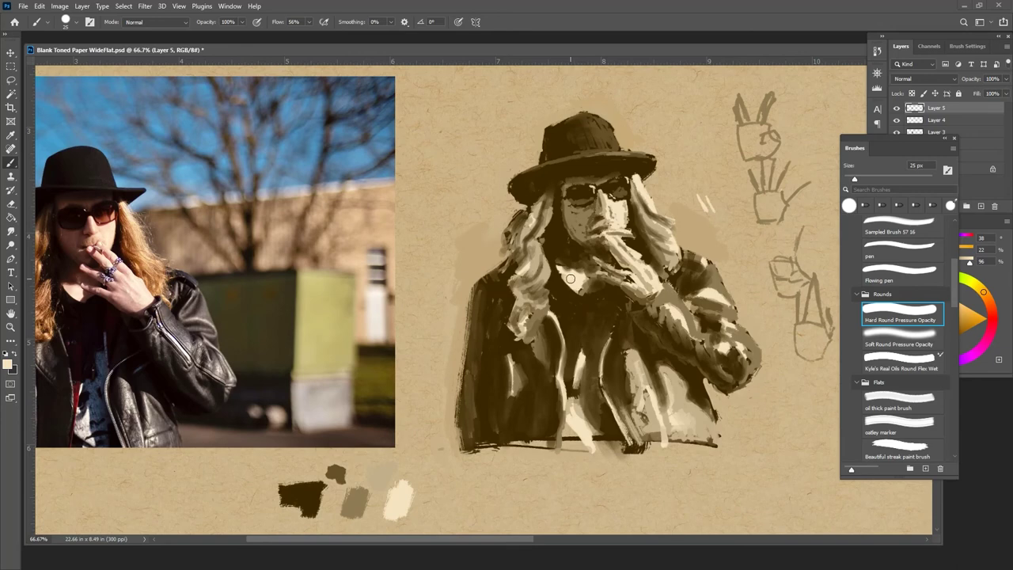
{"action": "key", "text": "bracketleft"}
{"action": "key", "text": "bracketleft"}
{"action": "key", "text": "bracketleft"}
{"action": "left_click", "coordinate": [379, 504], "text": "alt"}
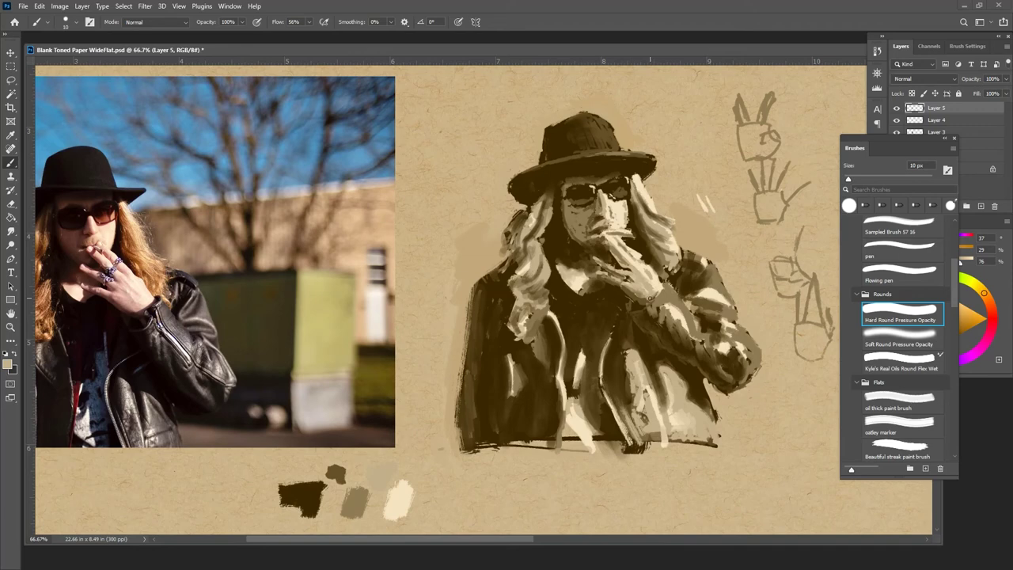
Sharpen the wrist, cuff and lower edge of the raised hand with sampled dark and mid browns
{"action": "left_click", "coordinate": [617, 319], "text": "alt"}
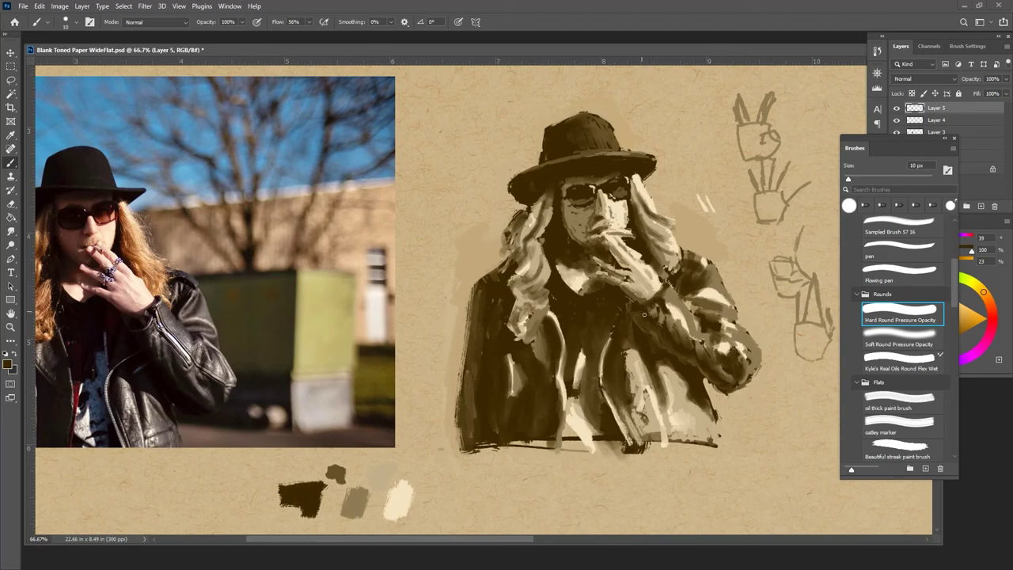
{"action": "left_click", "coordinate": [648, 302], "text": "alt"}
{"action": "left_click", "coordinate": [644, 301], "text": "alt"}
{"action": "left_click", "coordinate": [639, 334], "text": "alt"}
Deepen the shadow side of the face beside the sunglasses and cheek with sampled tan and dark brown strokes
{"action": "left_click", "coordinate": [593, 204], "text": "alt"}
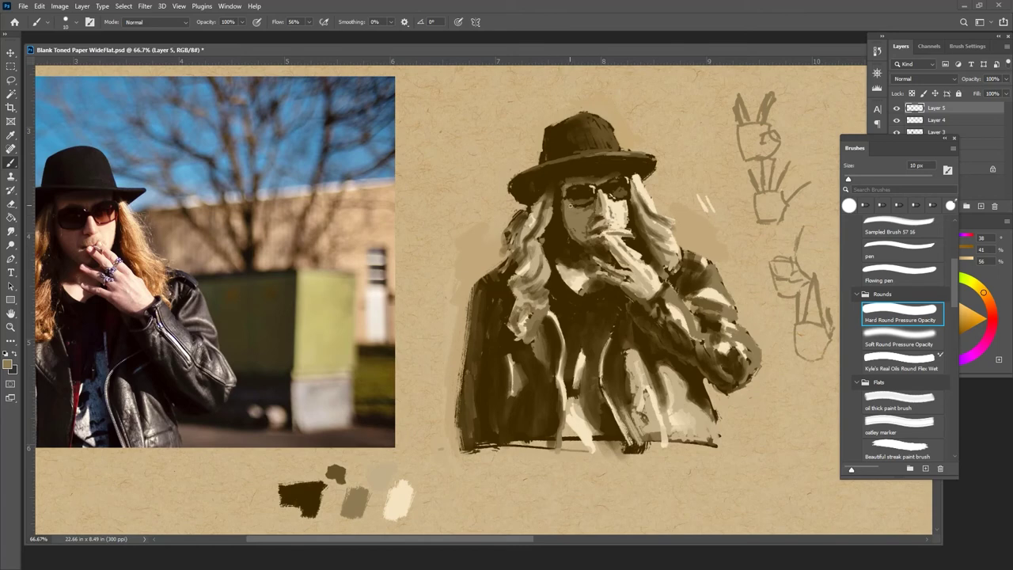
{"action": "left_click", "coordinate": [564, 238], "text": "alt"}
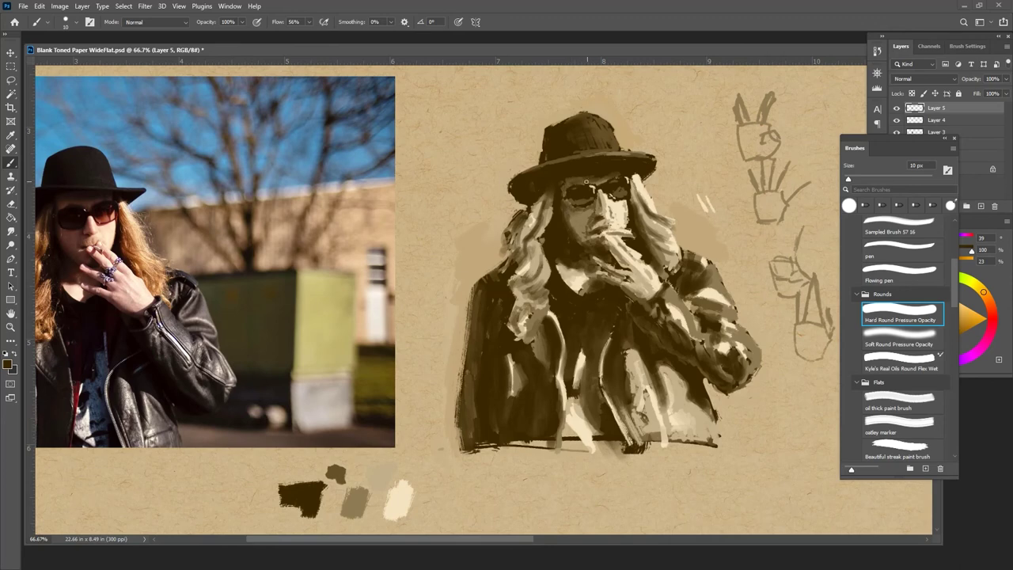
{"action": "left_click_drag", "start_coordinate": [567, 190], "coordinate": [568, 204]}
{"action": "left_click_drag", "start_coordinate": [574, 218], "coordinate": [582, 237]}
{"action": "left_click_drag", "start_coordinate": [554, 207], "coordinate": [551, 224]}
Paint a short dark brown stroke at 20 px on the blank paper below the portrait and uncover the colour sliders
{"action": "key", "text": "bracketright"}
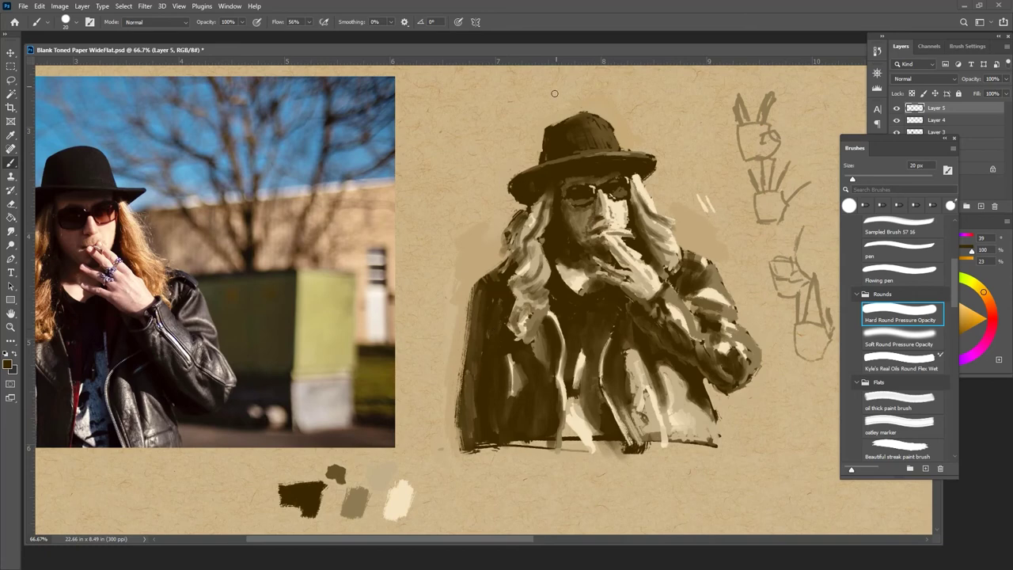
{"action": "left_click_drag", "start_coordinate": [505, 540], "coordinate": [514, 540]}
{"action": "mouse_move", "coordinate": [519, 497]}
{"action": "left_mouse_down"}
{"action": "mouse_move", "coordinate": [516, 319]}
{"action": "mouse_move", "coordinate": [467, 331]}
{"action": "mouse_move", "coordinate": [461, 374]}
{"action": "mouse_move", "coordinate": [466, 344]}
{"action": "left_mouse_up"}
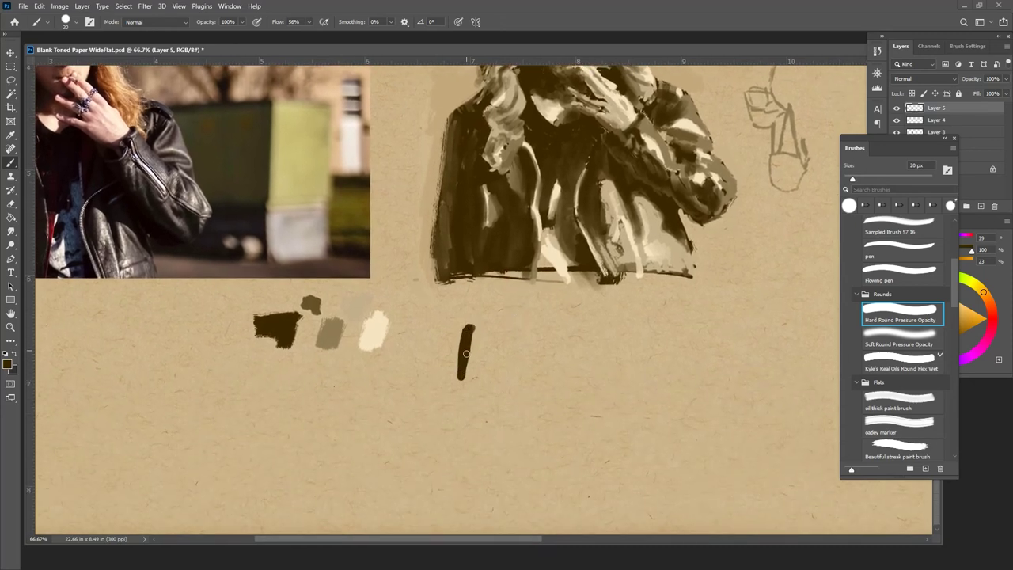
{"action": "mouse_move", "coordinate": [908, 139]}
{"action": "left_mouse_down"}
{"action": "mouse_move", "coordinate": [841, 160]}
{"action": "mouse_move", "coordinate": [837, 138]}
{"action": "left_mouse_up"}
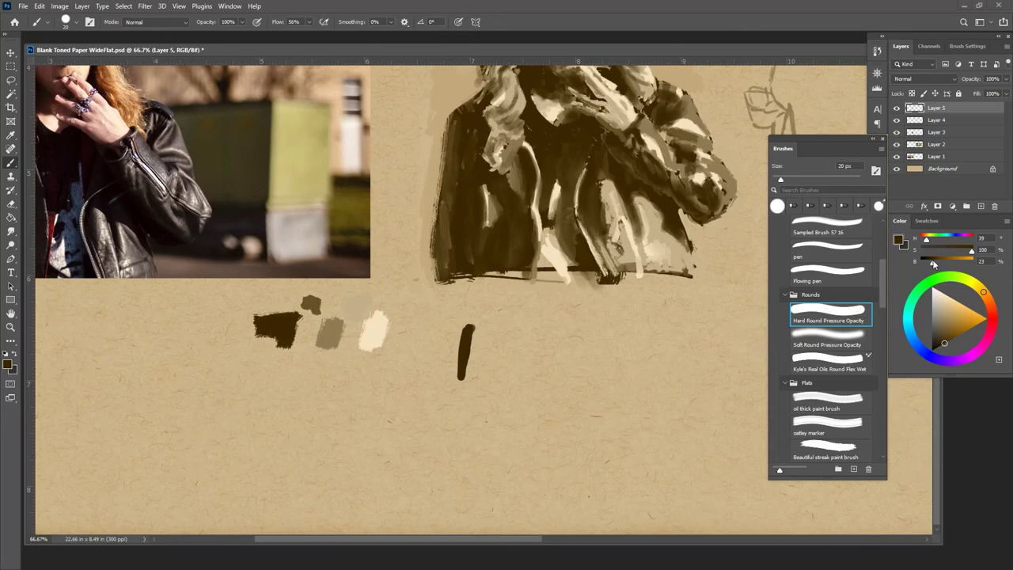
Set the colour's brightness to 28% and paint a second stroke directly beside the dark brown one
{"action": "left_click_drag", "start_coordinate": [933, 262], "coordinate": [934, 263]}
{"action": "type", "text": "28"}
{"action": "left_click_drag", "start_coordinate": [477, 324], "coordinate": [470, 382]}
{"action": "left_click_drag", "start_coordinate": [477, 325], "coordinate": [471, 383]}
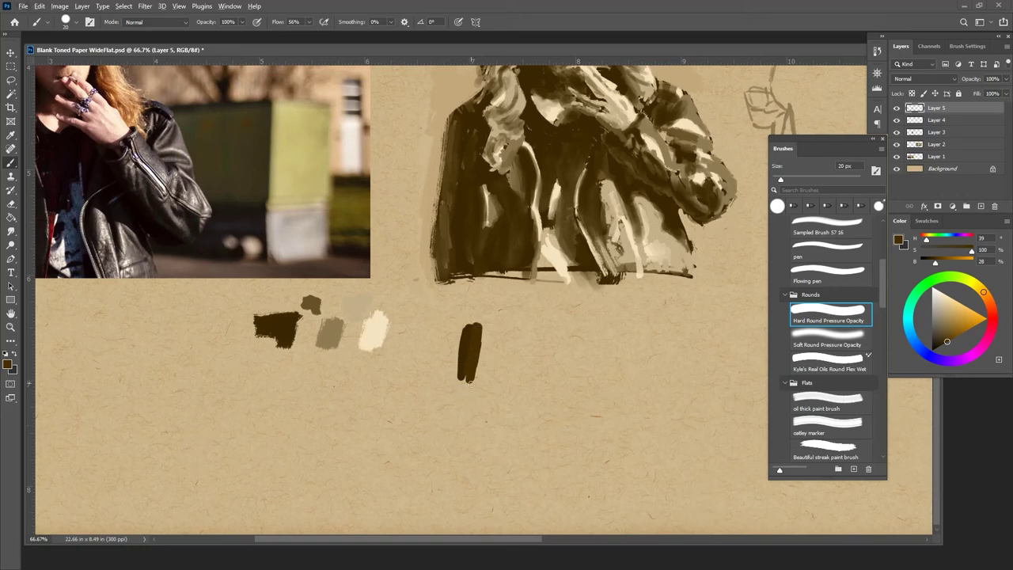
Fill a larger swatch below the test strokes, one half in each of the two sampled browns
{"action": "key", "text": "alt"}
{"action": "left_click", "coordinate": [467, 346], "text": "alt"}
{"action": "mouse_move", "coordinate": [445, 415]}
{"action": "left_mouse_down"}
{"action": "mouse_move", "coordinate": [439, 481]}
{"action": "mouse_move", "coordinate": [435, 412]}
{"action": "mouse_move", "coordinate": [427, 478]}
{"action": "mouse_move", "coordinate": [420, 405]}
{"action": "mouse_move", "coordinate": [435, 463]}
{"action": "mouse_move", "coordinate": [448, 417]}
{"action": "mouse_move", "coordinate": [452, 486]}
{"action": "mouse_move", "coordinate": [469, 427]}
{"action": "mouse_move", "coordinate": [466, 476]}
{"action": "mouse_move", "coordinate": [475, 427]}
{"action": "mouse_move", "coordinate": [483, 497]}
{"action": "mouse_move", "coordinate": [490, 431]}
{"action": "left_mouse_up"}
{"action": "left_click", "coordinate": [474, 349], "text": "alt"}
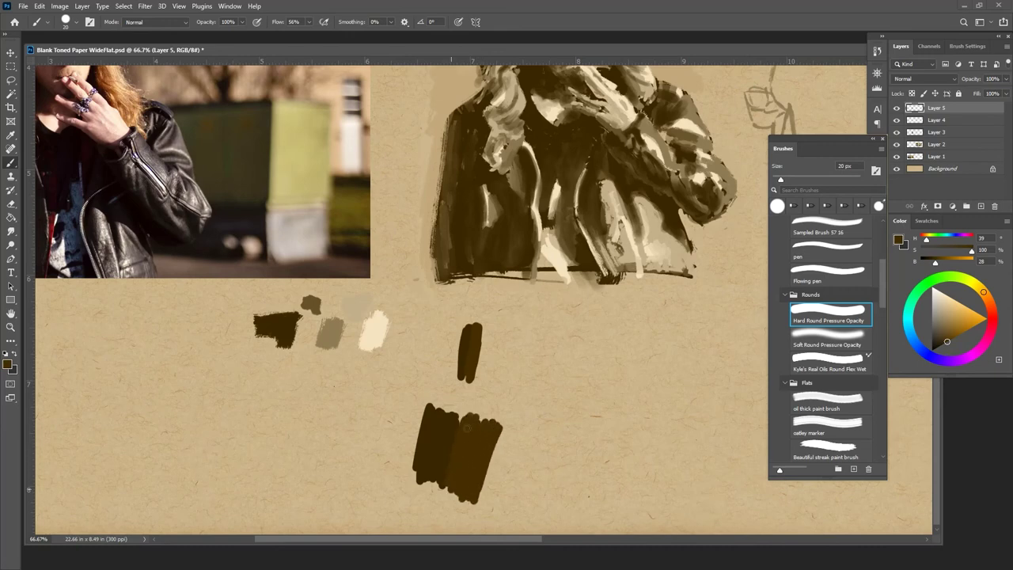
Blend the swatch's two browns with the Soft Round Pressure Opacity brush and sketch an arrow pointing at its lighter side
{"action": "key", "text": "period"}
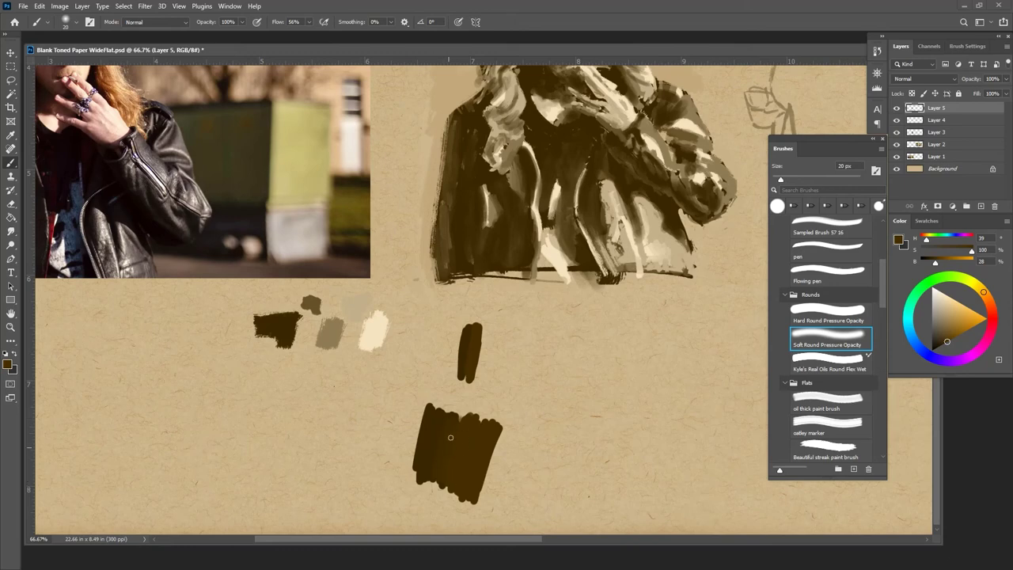
{"action": "left_click", "coordinate": [466, 345], "text": "alt"}
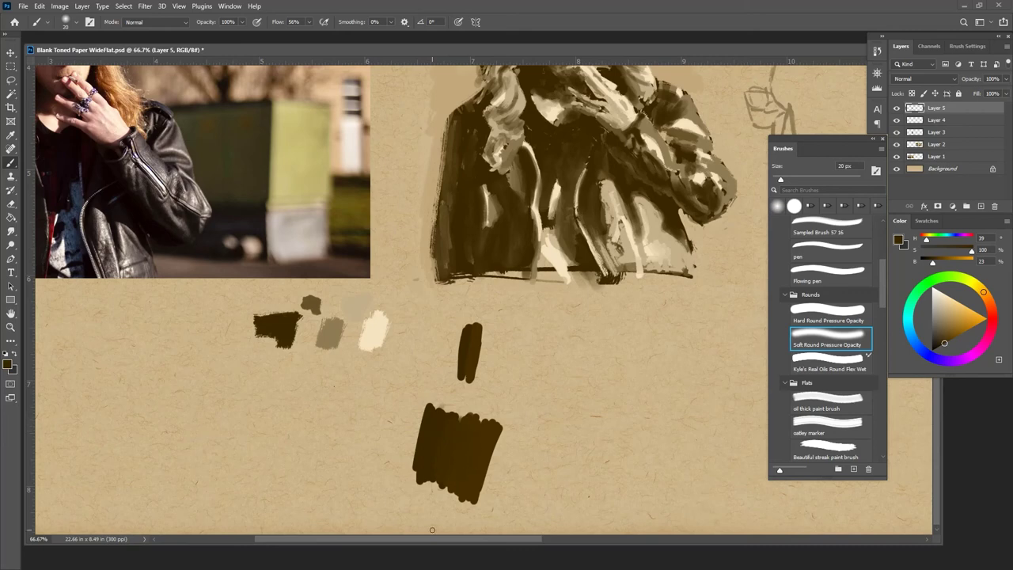
{"action": "left_click_drag", "start_coordinate": [524, 439], "coordinate": [505, 453]}
{"action": "mouse_move", "coordinate": [508, 440]}
{"action": "left_mouse_down"}
{"action": "mouse_move", "coordinate": [502, 455]}
{"action": "mouse_move", "coordinate": [523, 452]}
{"action": "left_mouse_up"}
Raise the brown's brightness to 36% and softly brush it along the swatch's lighter edge
{"action": "left_click_drag", "start_coordinate": [933, 263], "coordinate": [939, 263]}
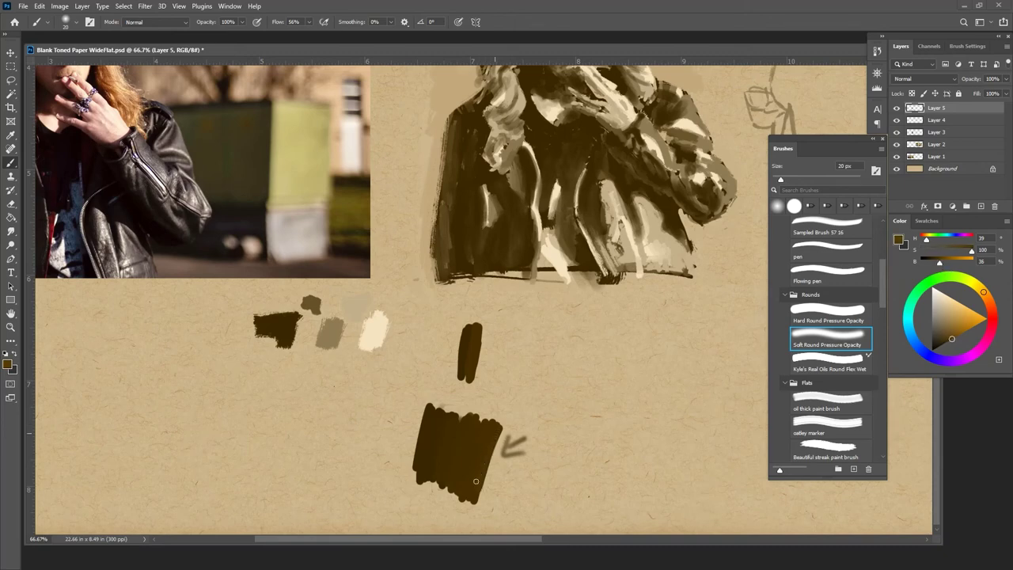
{"action": "left_click_drag", "start_coordinate": [496, 431], "coordinate": [476, 502]}
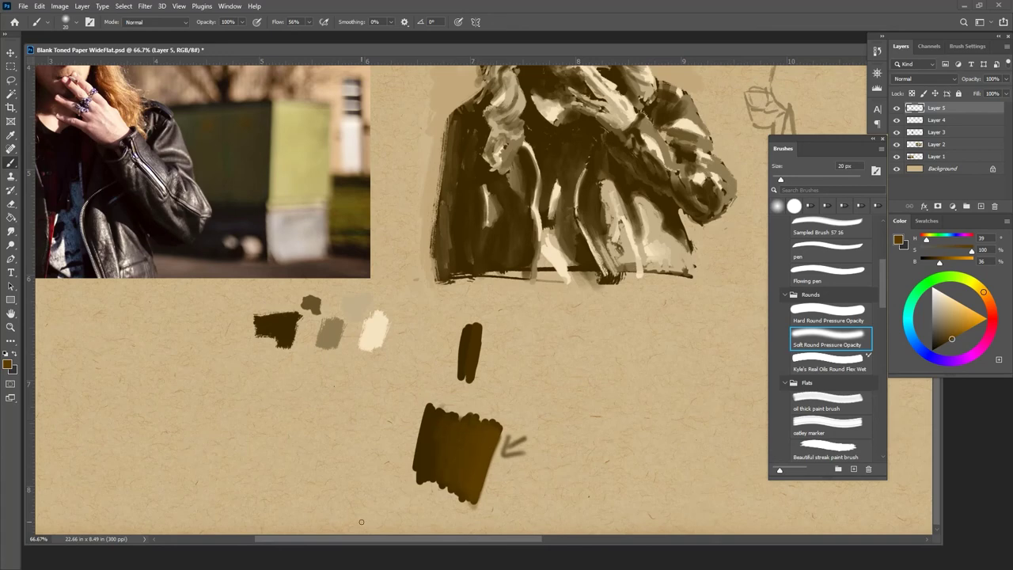
{"action": "key", "text": "ctrl+minus"}
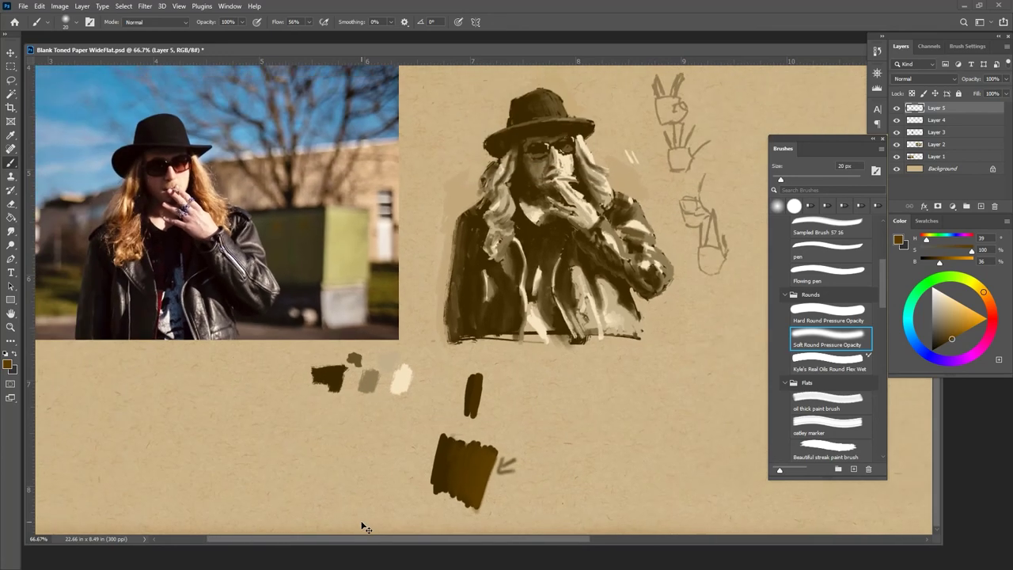
Set up the Hard Round Pressure Opacity brush at 8 px with dark brown sampled beside the raised hand
{"action": "mouse_move", "coordinate": [507, 388]}
{"action": "left_mouse_down"}
{"action": "mouse_move", "coordinate": [395, 451]}
{"action": "mouse_move", "coordinate": [424, 453]}
{"action": "left_mouse_up"}
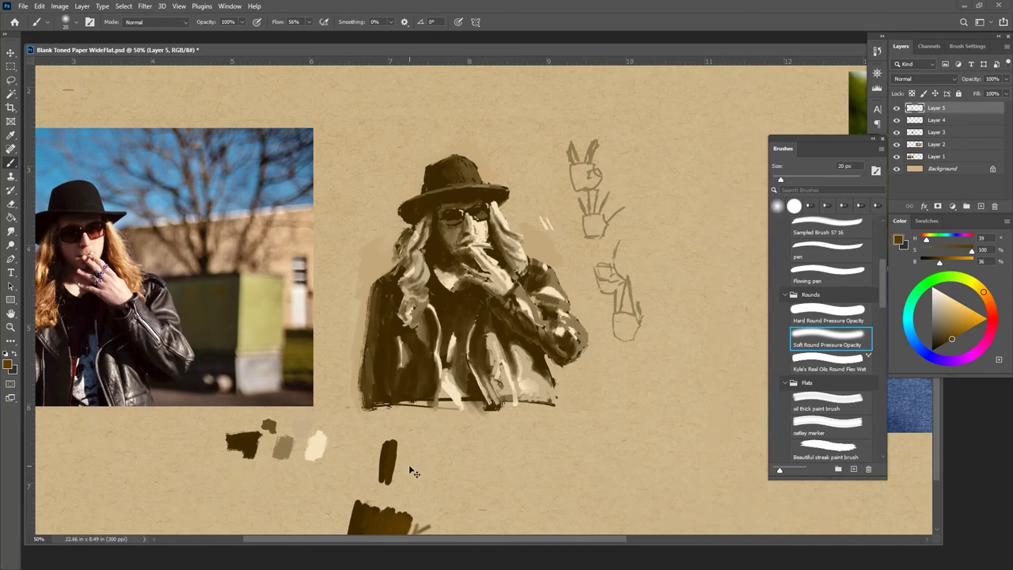
{"action": "key", "text": "ctrl+plus"}
{"action": "key", "text": "ctrl+plus"}
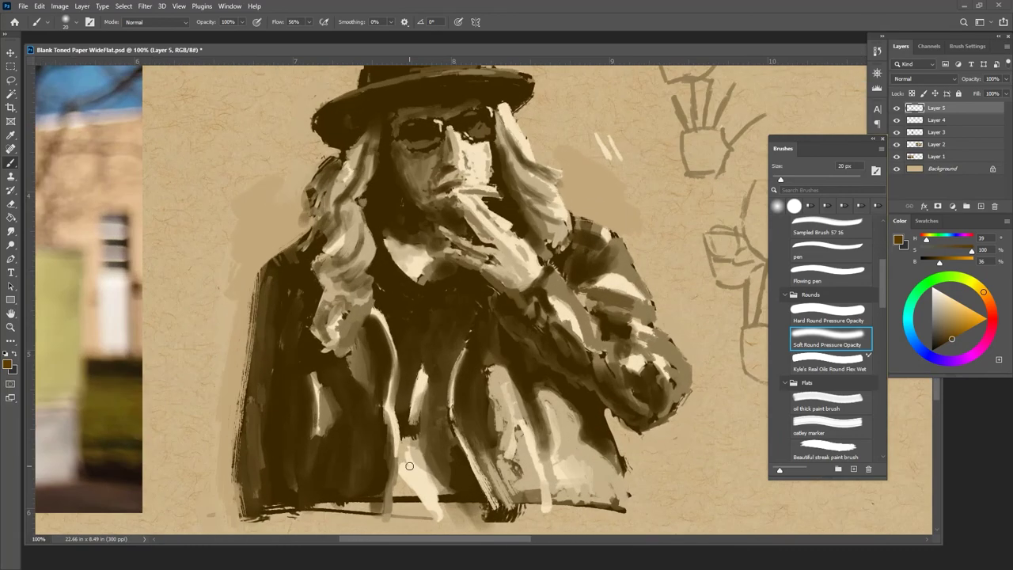
{"action": "left_click", "coordinate": [472, 262], "text": "alt"}
{"action": "left_click", "coordinate": [810, 309]}
{"action": "key", "text": "bracketleft"}
{"action": "key", "text": "bracketleft"}
{"action": "key", "text": "bracketleft"}
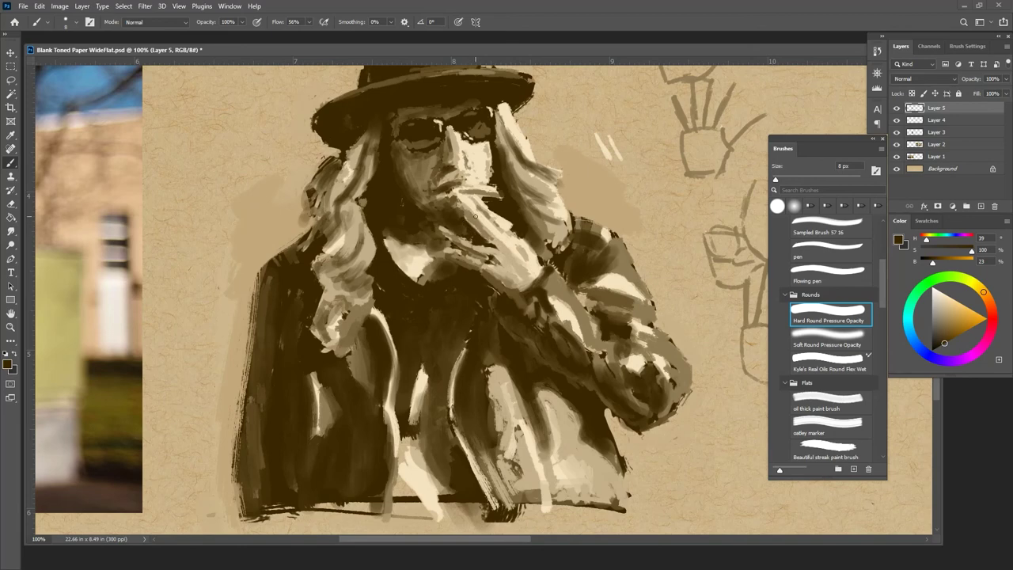
Touch up the edges of the raised hand and cuff with mid and dark browns sampled around the fingers
{"action": "left_click", "coordinate": [478, 250], "text": "alt"}
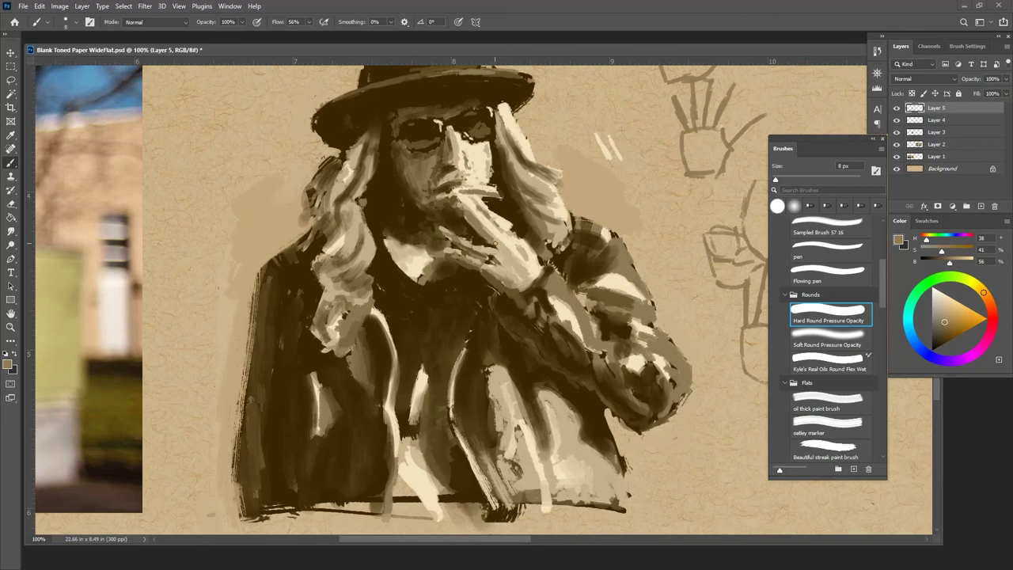
{"action": "key", "text": "alt"}
{"action": "left_click", "coordinate": [487, 236], "text": "alt"}
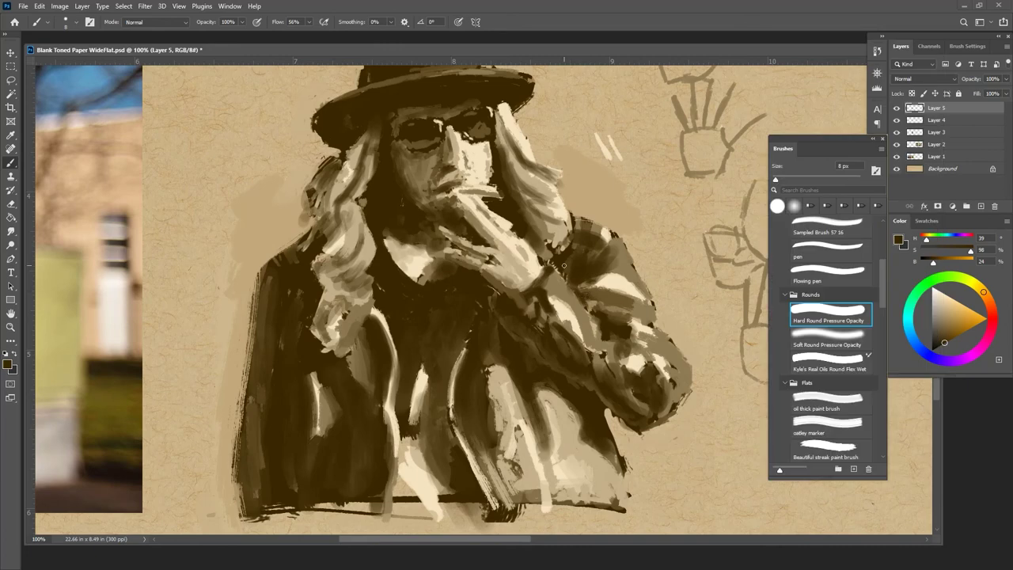
{"action": "mouse_move", "coordinate": [428, 383]}
{"action": "left_mouse_down"}
{"action": "mouse_move", "coordinate": [593, 353]}
{"action": "mouse_move", "coordinate": [536, 372]}
{"action": "mouse_move", "coordinate": [504, 402]}
{"action": "left_mouse_up"}
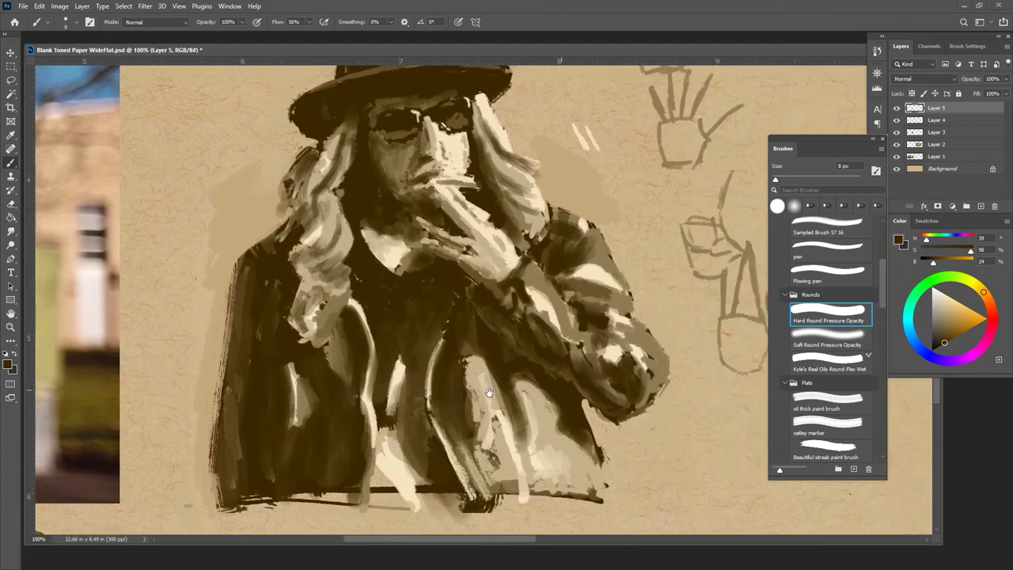
{"action": "key", "text": "ctrl+minus"}
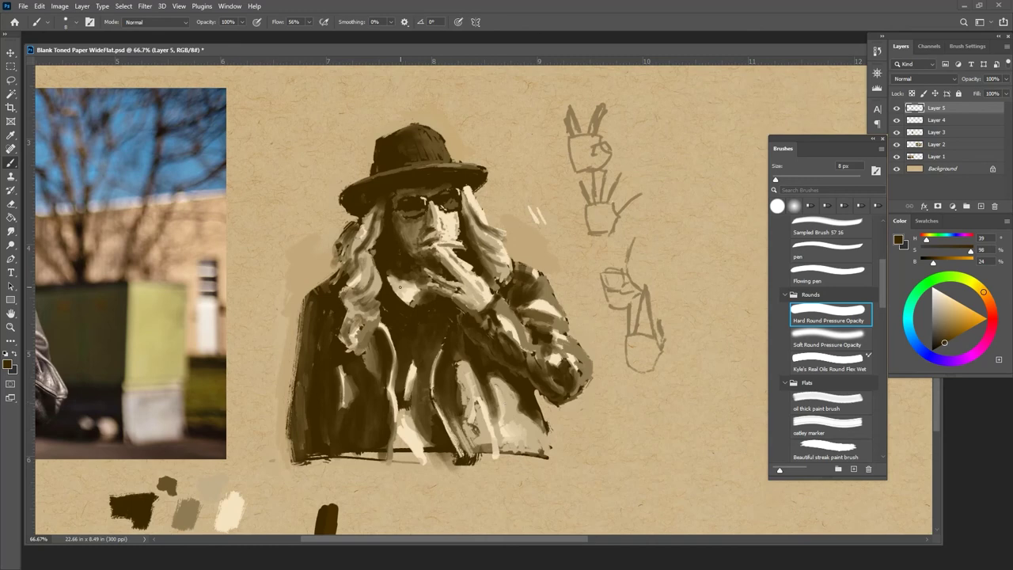
Tone down the bright neck area above the shirt with mid brown and clean its edge with dark brown
{"action": "left_click", "coordinate": [404, 321], "text": "alt"}
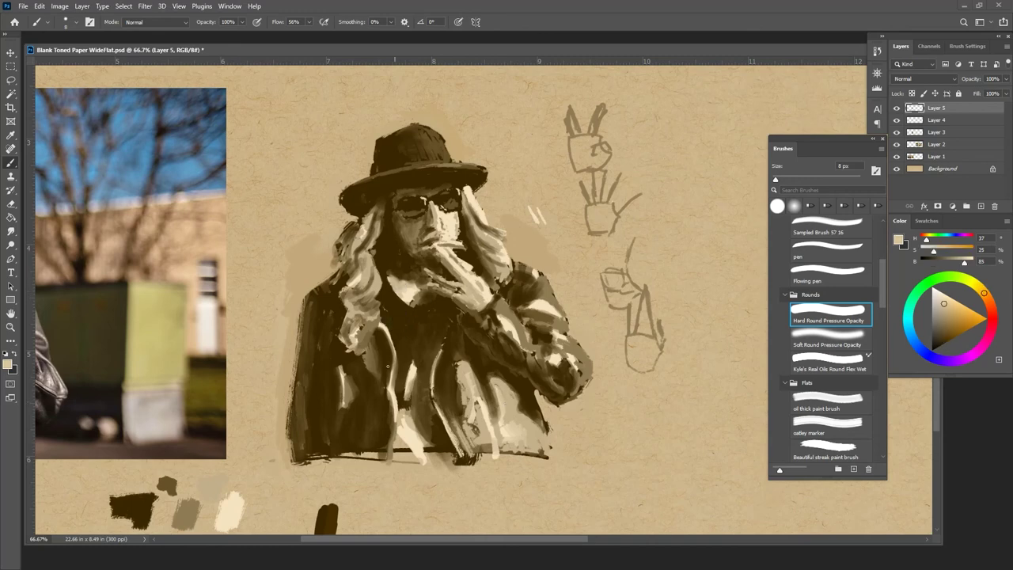
{"action": "left_click", "coordinate": [197, 511], "text": "alt"}
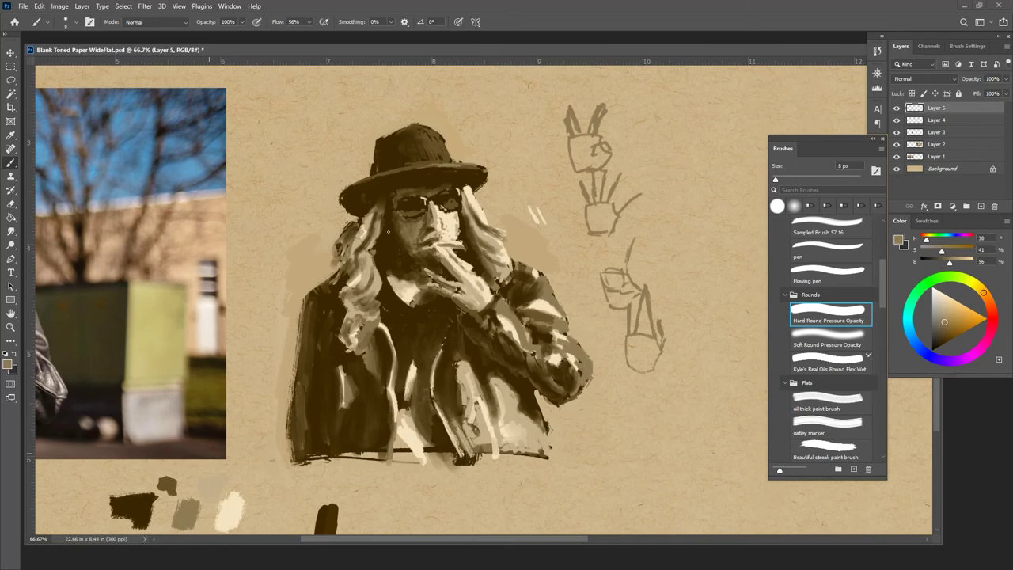
{"action": "mouse_move", "coordinate": [387, 280]}
{"action": "left_mouse_down"}
{"action": "mouse_move", "coordinate": [405, 302]}
{"action": "mouse_move", "coordinate": [398, 293]}
{"action": "mouse_move", "coordinate": [410, 283]}
{"action": "left_mouse_up"}
{"action": "left_click", "coordinate": [394, 293], "text": "alt"}
{"action": "left_click_drag", "start_coordinate": [388, 281], "coordinate": [401, 301]}
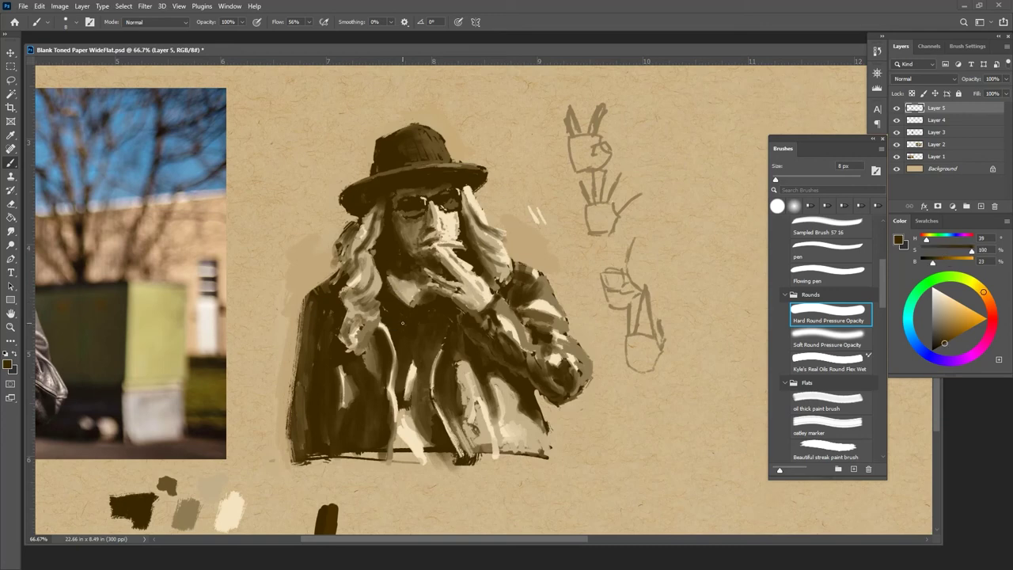
{"action": "left_click", "coordinate": [190, 511], "text": "alt"}
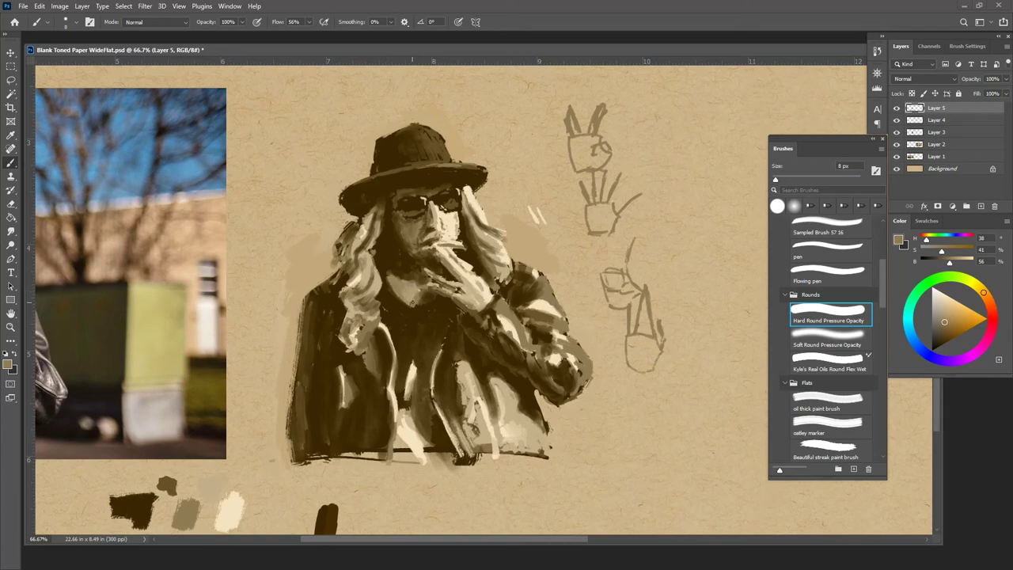
{"action": "left_click", "coordinate": [395, 327], "text": "alt"}
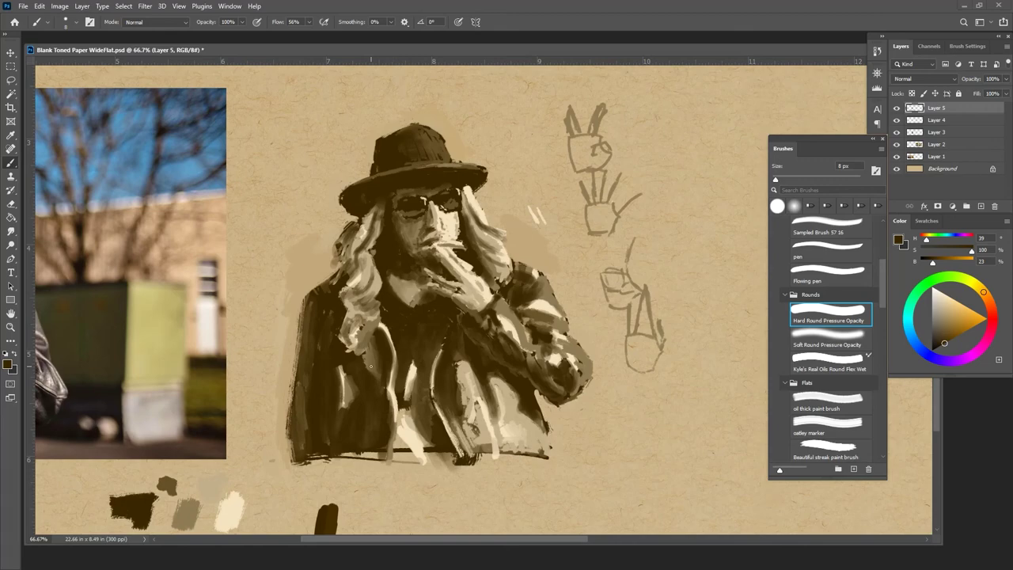
Enlarge the brush to 30 px and mute the shirt's bright lower areas with tan sampled near the palette swatches
{"action": "key", "text": "ctrl+minus"}
{"action": "key", "text": "ctrl+minus"}
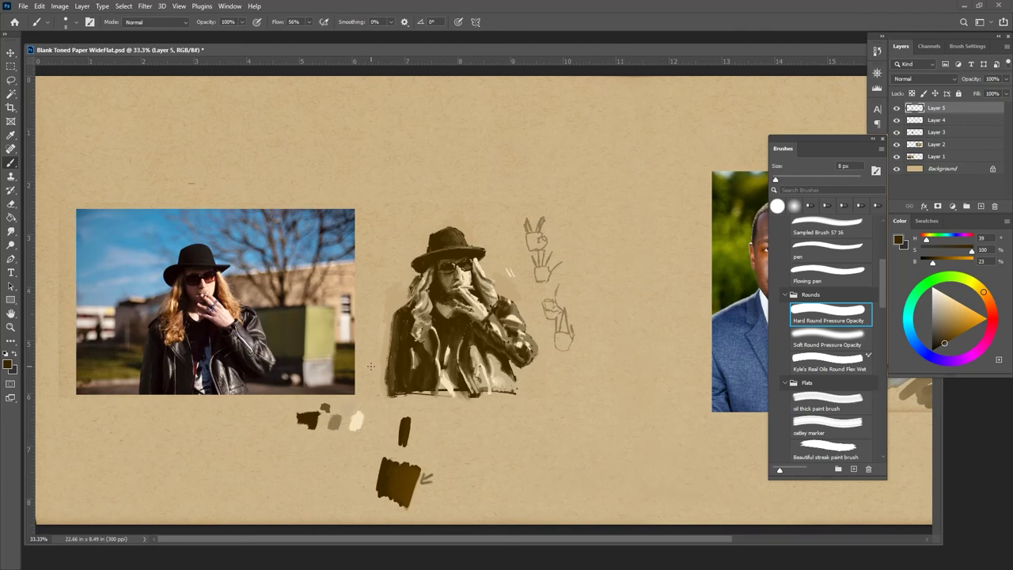
{"action": "left_click", "coordinate": [441, 321], "text": "alt"}
{"action": "key", "text": "bracketright"}
{"action": "key", "text": "bracketright"}
{"action": "key", "text": "bracketright"}
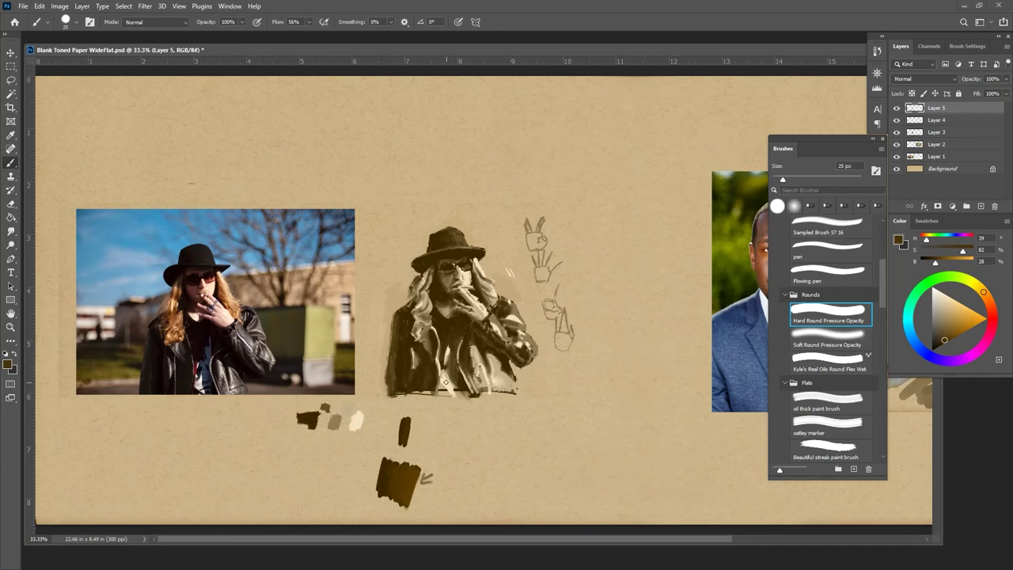
{"action": "left_click", "coordinate": [354, 422], "text": "alt"}
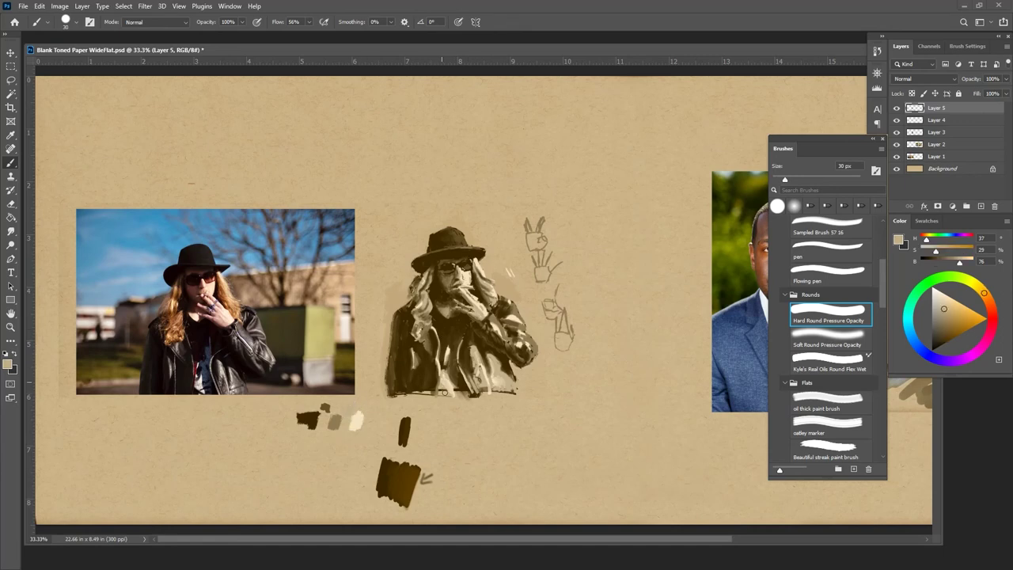
{"action": "left_click_drag", "start_coordinate": [447, 345], "coordinate": [442, 367]}
{"action": "left_click_drag", "start_coordinate": [452, 374], "coordinate": [459, 390]}
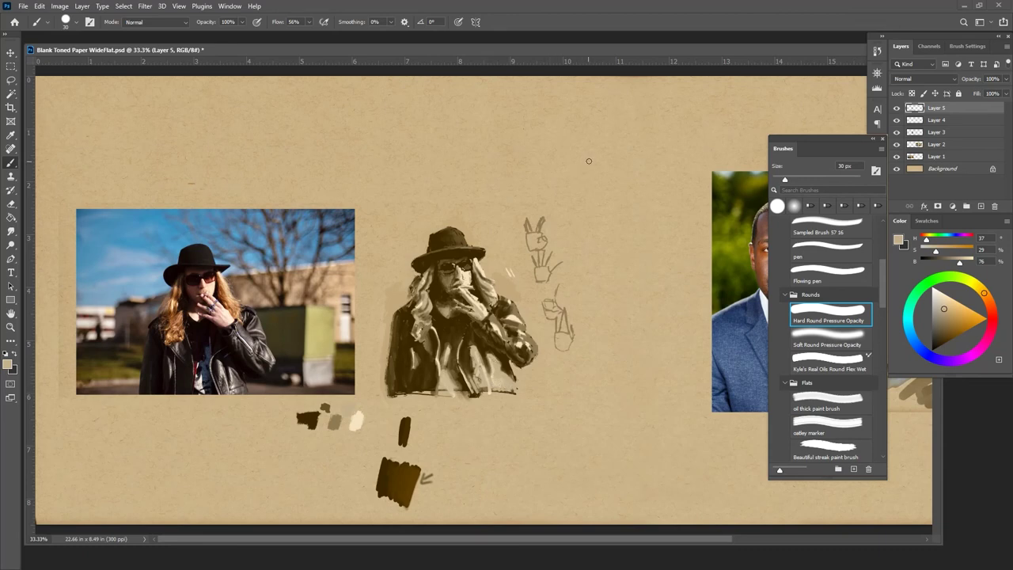
Sketch a large brown arrow pointing at the topmost hand sketch beside the portrait
{"action": "left_click", "coordinate": [311, 419], "text": "alt"}
{"action": "left_click_drag", "start_coordinate": [606, 152], "coordinate": [552, 224]}
{"action": "left_click_drag", "start_coordinate": [554, 195], "coordinate": [551, 224]}
{"action": "left_click_drag", "start_coordinate": [494, 262], "coordinate": [513, 252]}
{"action": "left_click_drag", "start_coordinate": [473, 414], "coordinate": [478, 428]}
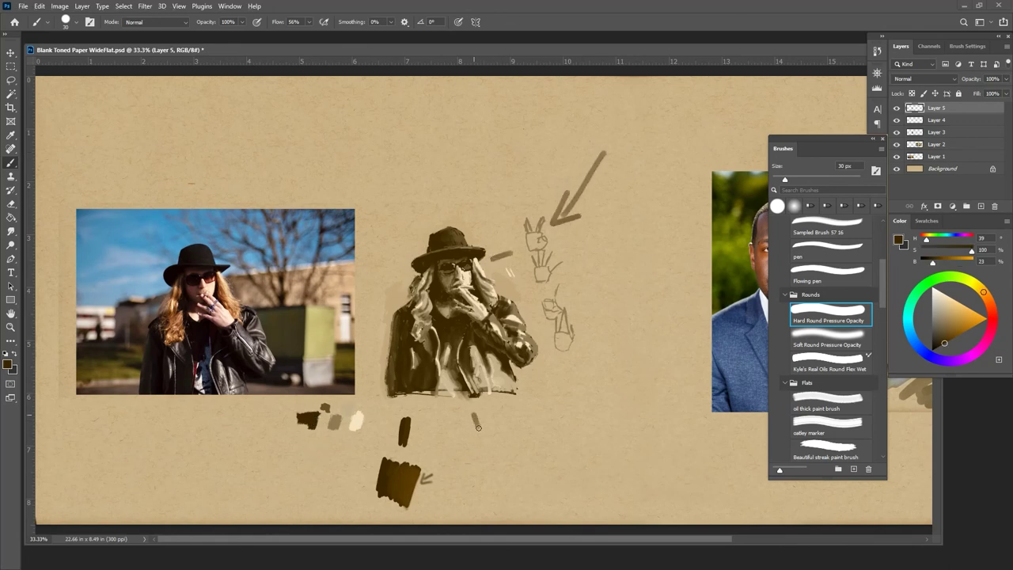
{"action": "key", "text": "ctrl+z"}
{"action": "key", "text": "ctrl+z"}
Paint sampled browns over the light spots on the jacket sleeve near the elbow, reducing the brush to 20 px
{"action": "key", "text": "ctrl+plus"}
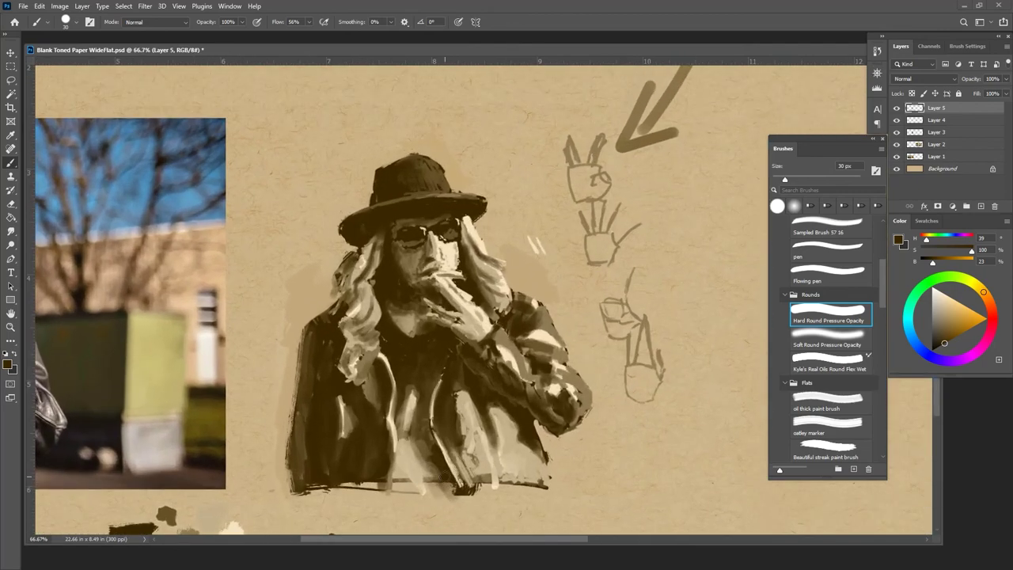
{"action": "left_click_drag", "start_coordinate": [588, 317], "coordinate": [553, 222]}
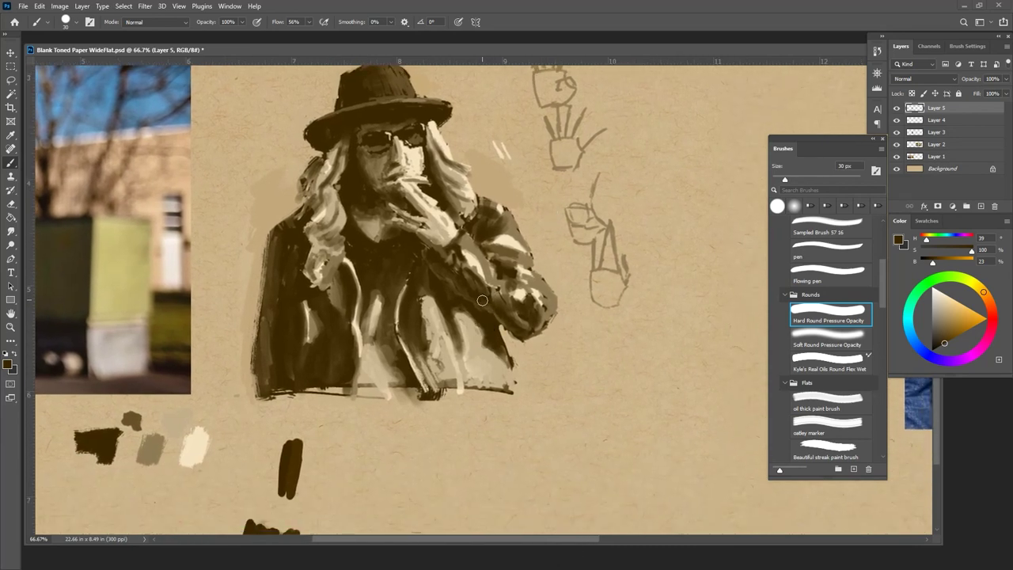
{"action": "key", "text": "alt"}
{"action": "left_click", "coordinate": [511, 275], "text": "alt"}
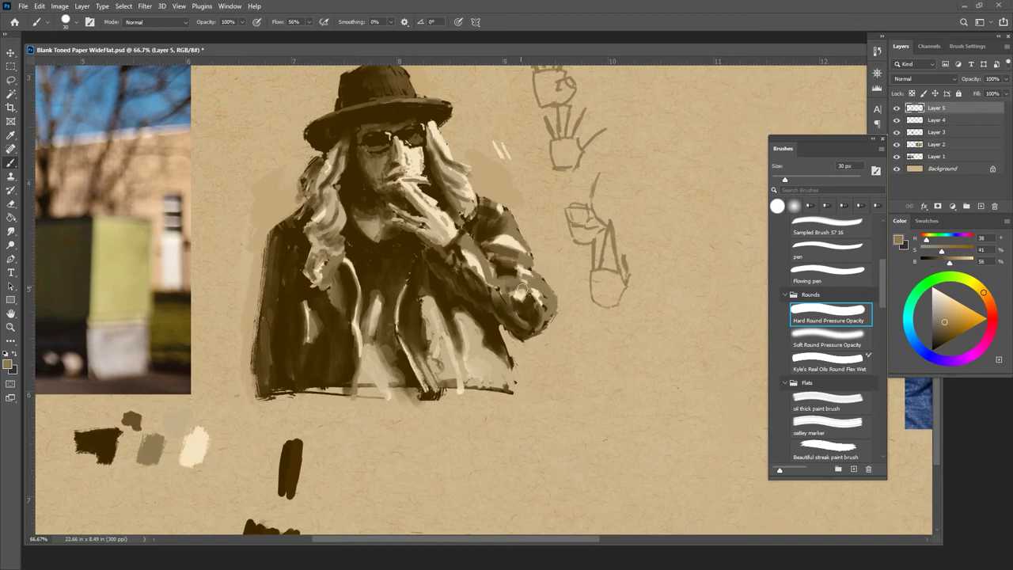
{"action": "left_click", "coordinate": [529, 298], "text": "alt"}
{"action": "mouse_move", "coordinate": [529, 298]}
{"action": "left_mouse_down"}
{"action": "mouse_move", "coordinate": [505, 278]}
{"action": "mouse_move", "coordinate": [533, 296]}
{"action": "left_mouse_up"}
{"action": "key", "text": "bracketleft"}
{"action": "left_click_drag", "start_coordinate": [527, 293], "coordinate": [520, 280]}
Darken the underside of the bent sleeve and rework the light streak along the forearm with sampled tones
{"action": "left_click", "coordinate": [488, 305], "text": "alt"}
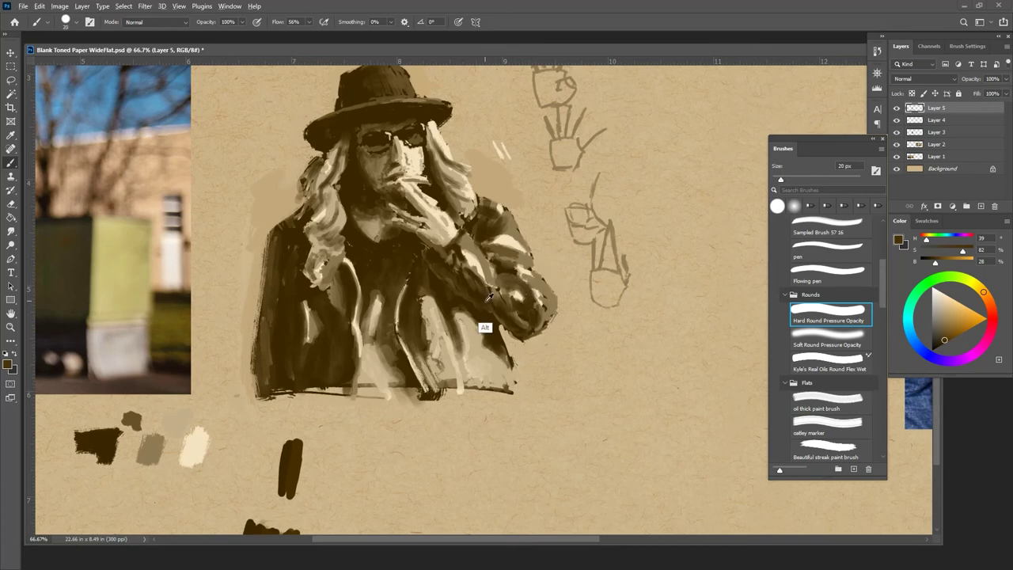
{"action": "left_click_drag", "start_coordinate": [493, 318], "coordinate": [520, 330]}
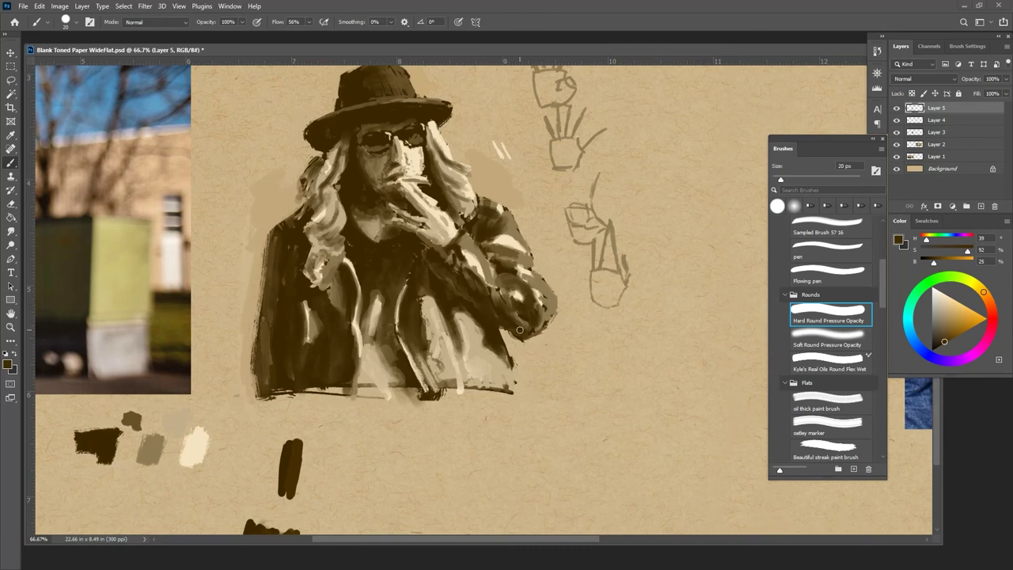
{"action": "left_click", "coordinate": [485, 294], "text": "alt"}
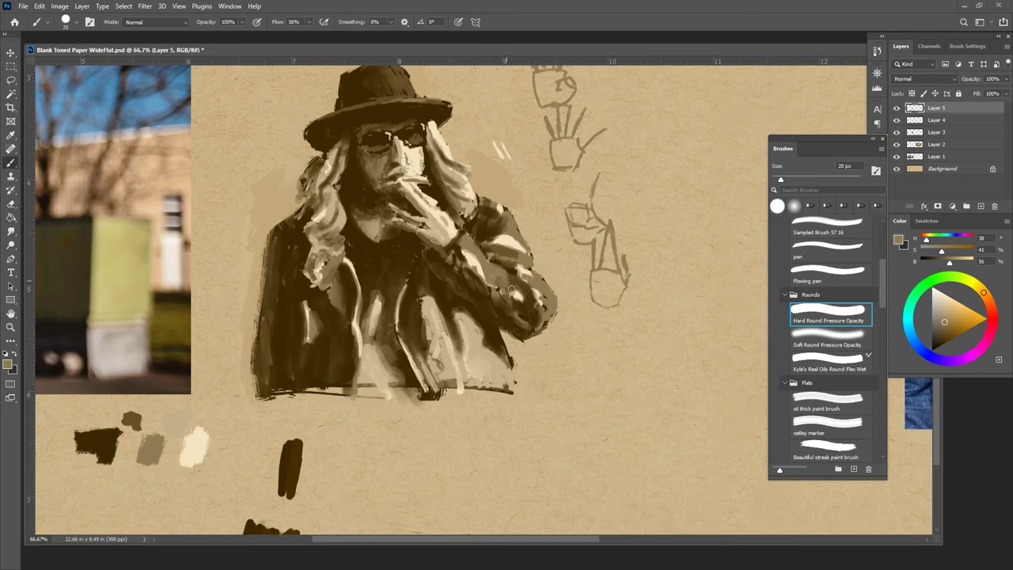
{"action": "left_click", "coordinate": [470, 252], "text": "alt"}
{"action": "mouse_move", "coordinate": [469, 250]}
{"action": "left_mouse_down"}
{"action": "mouse_move", "coordinate": [487, 284]}
{"action": "mouse_move", "coordinate": [520, 299]}
{"action": "left_mouse_up"}
{"action": "left_click", "coordinate": [503, 304], "text": "alt"}
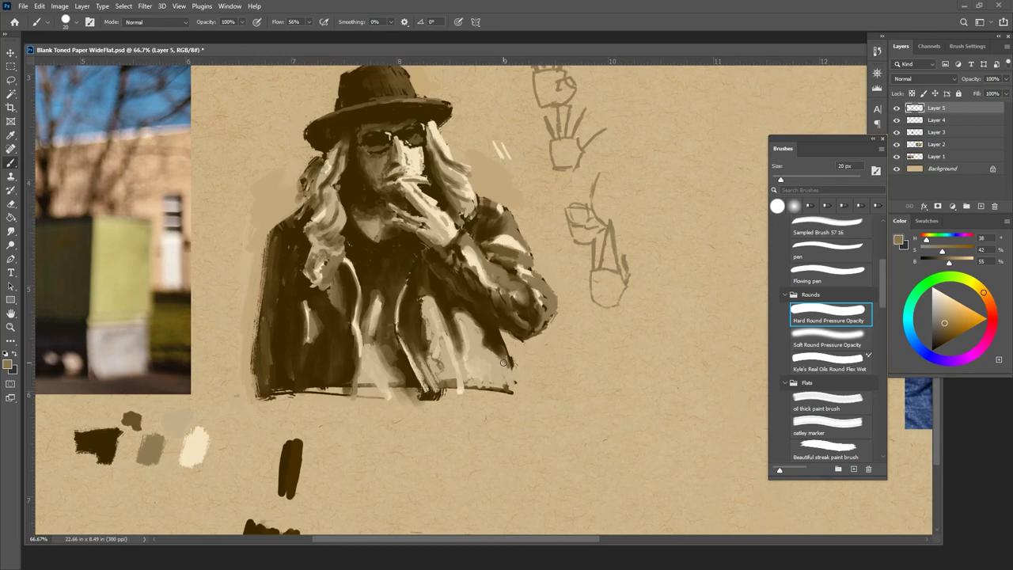
Darken the outer part of the elbow with dark brown sampled from the sleeve
{"action": "left_click", "coordinate": [531, 300], "text": "alt"}
{"action": "mouse_move", "coordinate": [539, 306]}
{"action": "left_mouse_down"}
{"action": "mouse_move", "coordinate": [532, 297]}
{"action": "mouse_move", "coordinate": [540, 318]}
{"action": "left_mouse_up"}
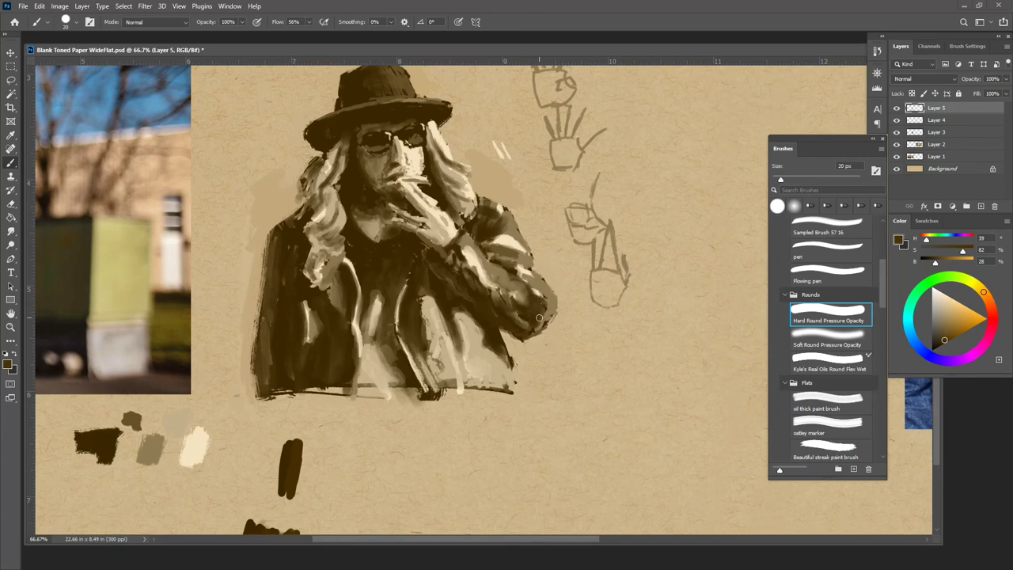
{"action": "mouse_move", "coordinate": [321, 381]}
{"action": "left_mouse_down"}
{"action": "mouse_move", "coordinate": [509, 388]}
{"action": "mouse_move", "coordinate": [437, 378]}
{"action": "left_mouse_up"}
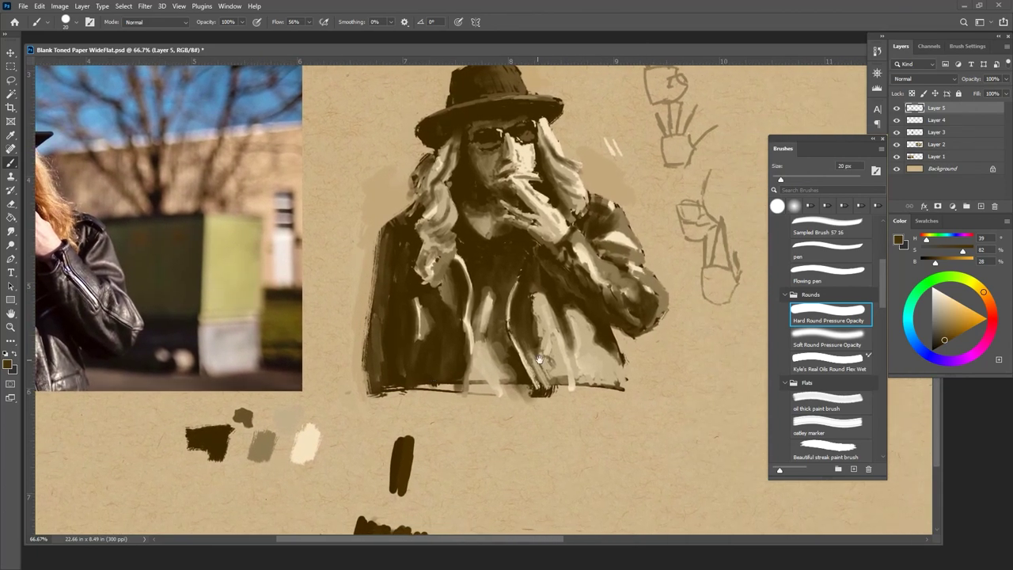
Add small cream highlights along the elbow's outer edge, reducing the brush to 9 px for the finer marks
{"action": "left_click", "coordinate": [662, 303], "text": "alt"}
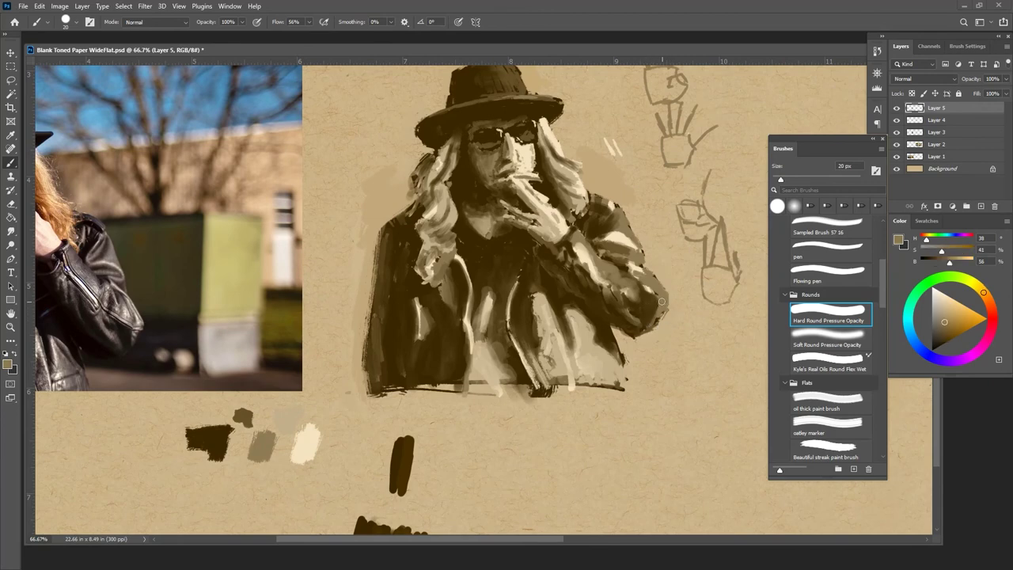
{"action": "left_click", "coordinate": [635, 292], "text": "alt"}
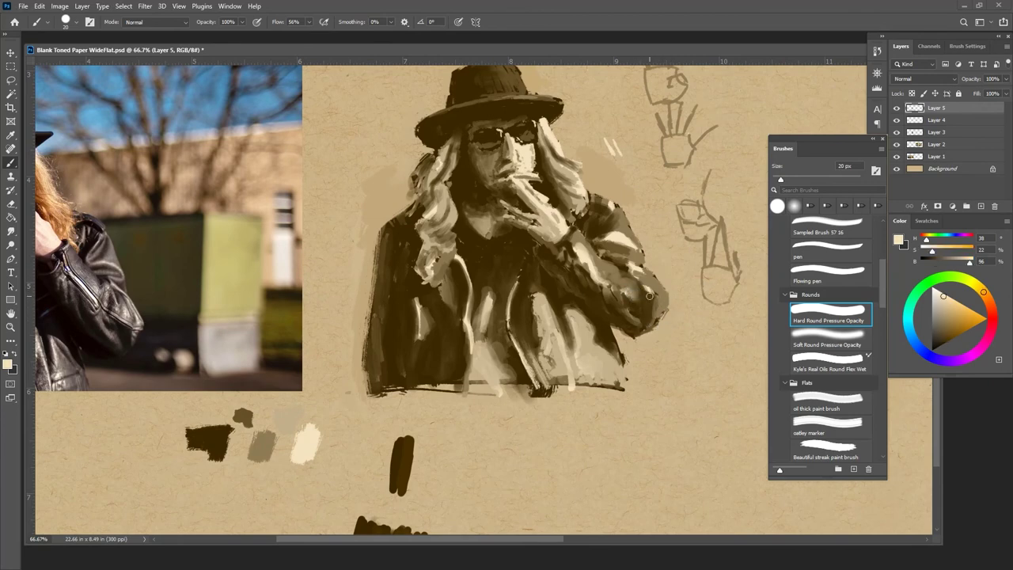
{"action": "left_click_drag", "start_coordinate": [656, 300], "coordinate": [660, 296]}
{"action": "key", "text": "bracketleft"}
{"action": "key", "text": "bracketleft"}
{"action": "left_click_drag", "start_coordinate": [656, 286], "coordinate": [654, 287]}
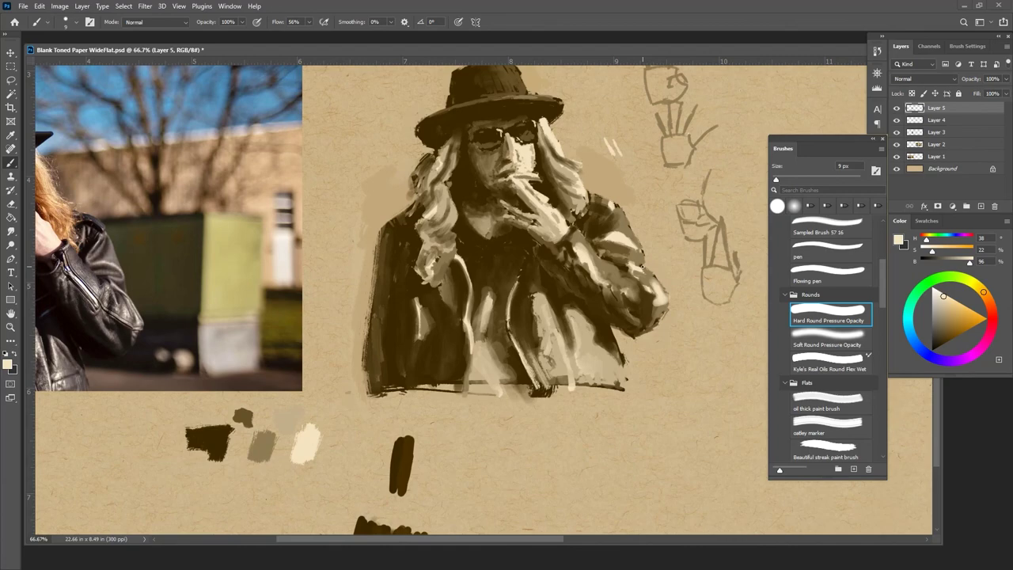
{"action": "key", "text": "ctrl+minus"}
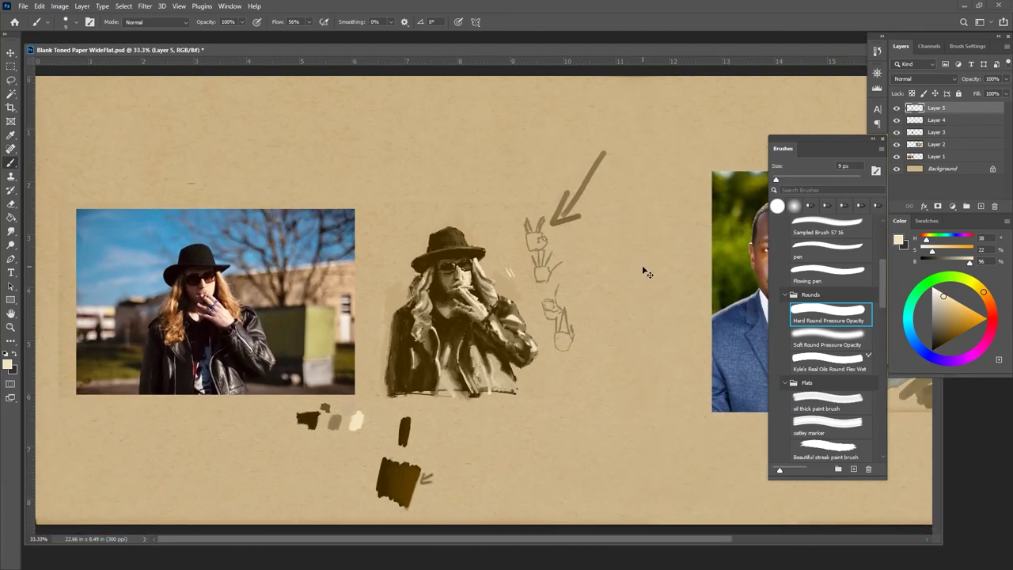
{"action": "key", "text": "ctrl+plus"}
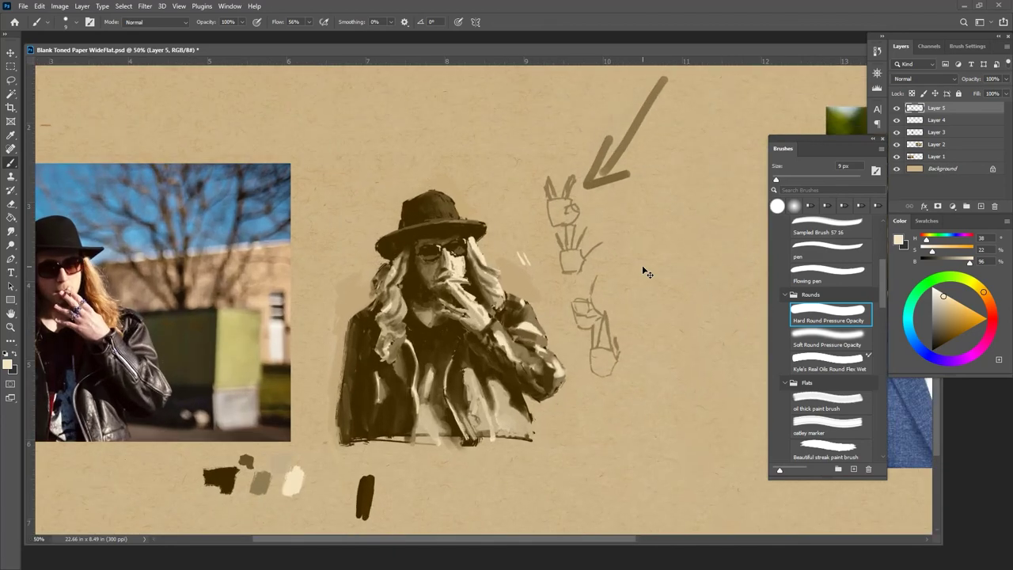